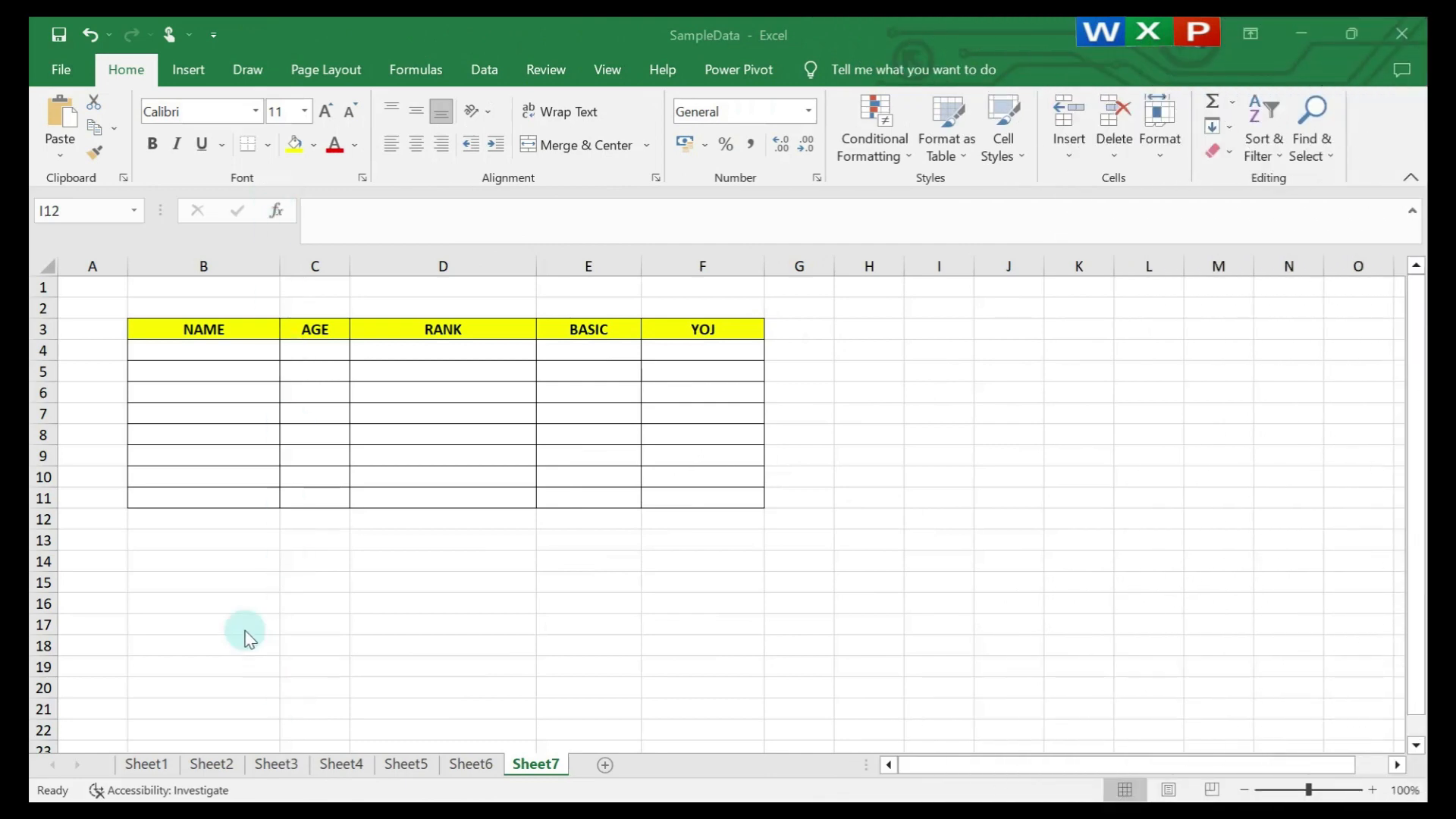
Enter a record in row 4 with the employee's full name, age 25, rank MANAGER, basic 52000 and YOJ 2021.
click(226, 350)
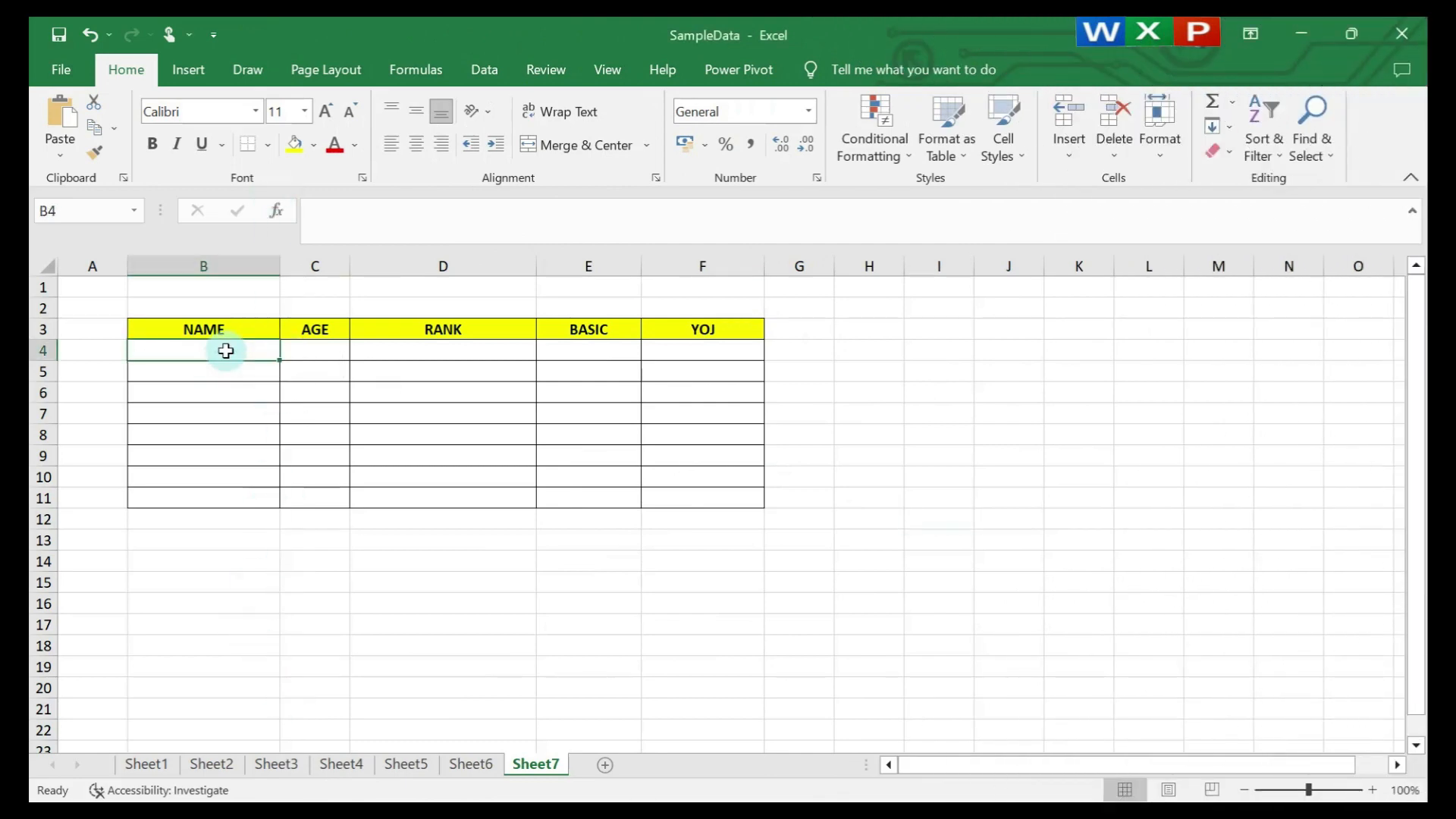
text(MAHE)
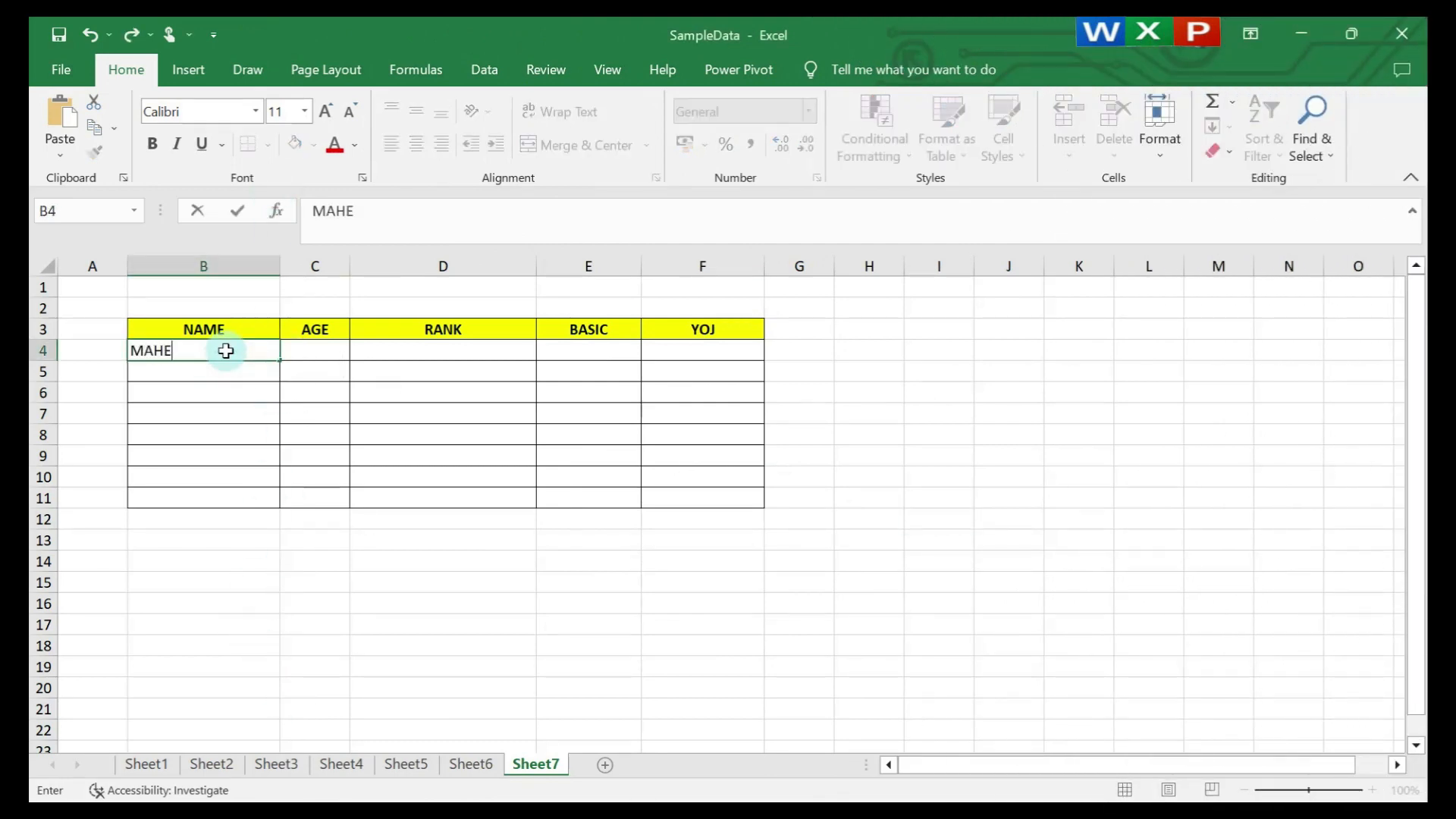
text(SH PRADHAN)
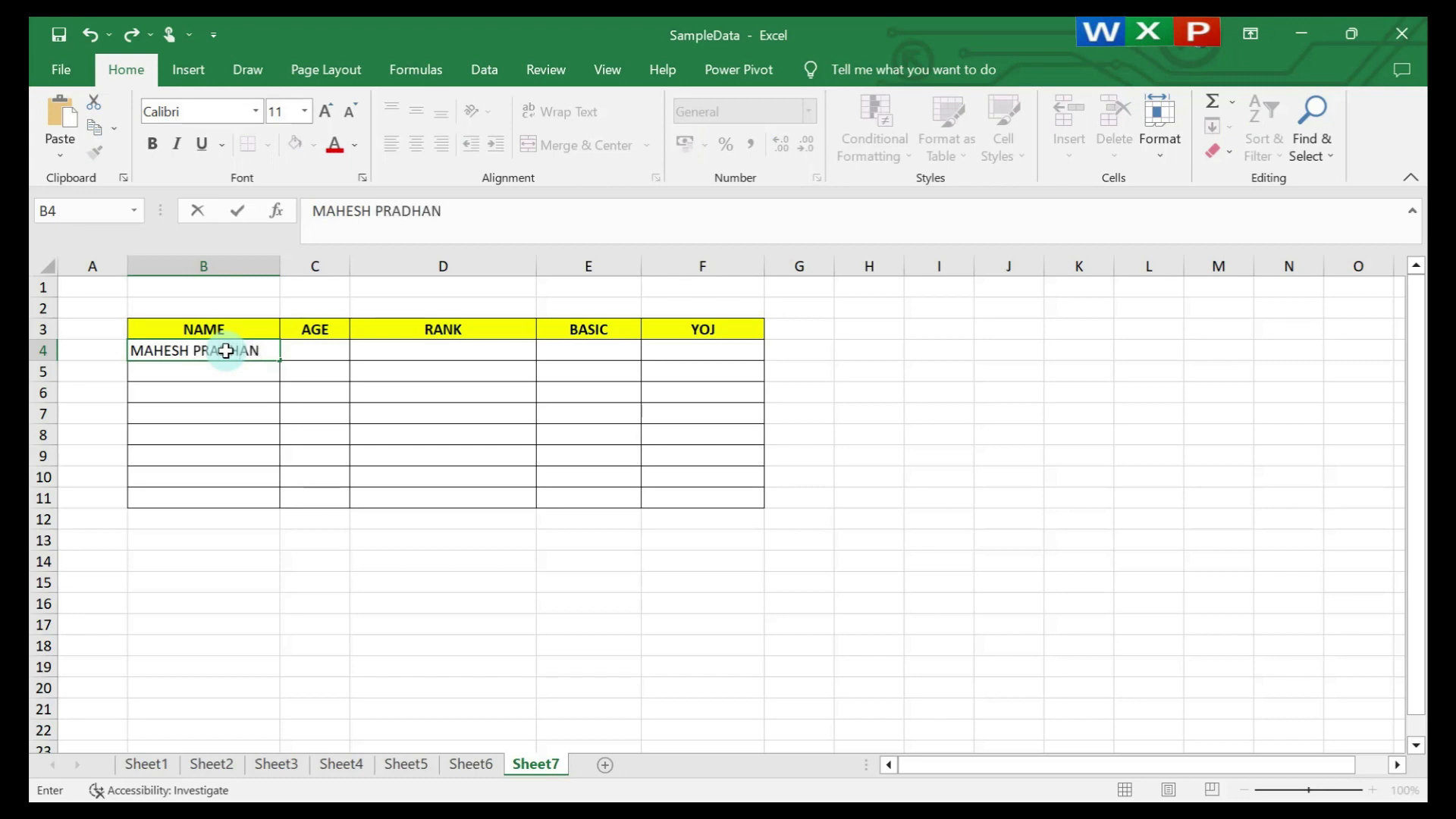
key(Tab)
text(25)
key(Tab)
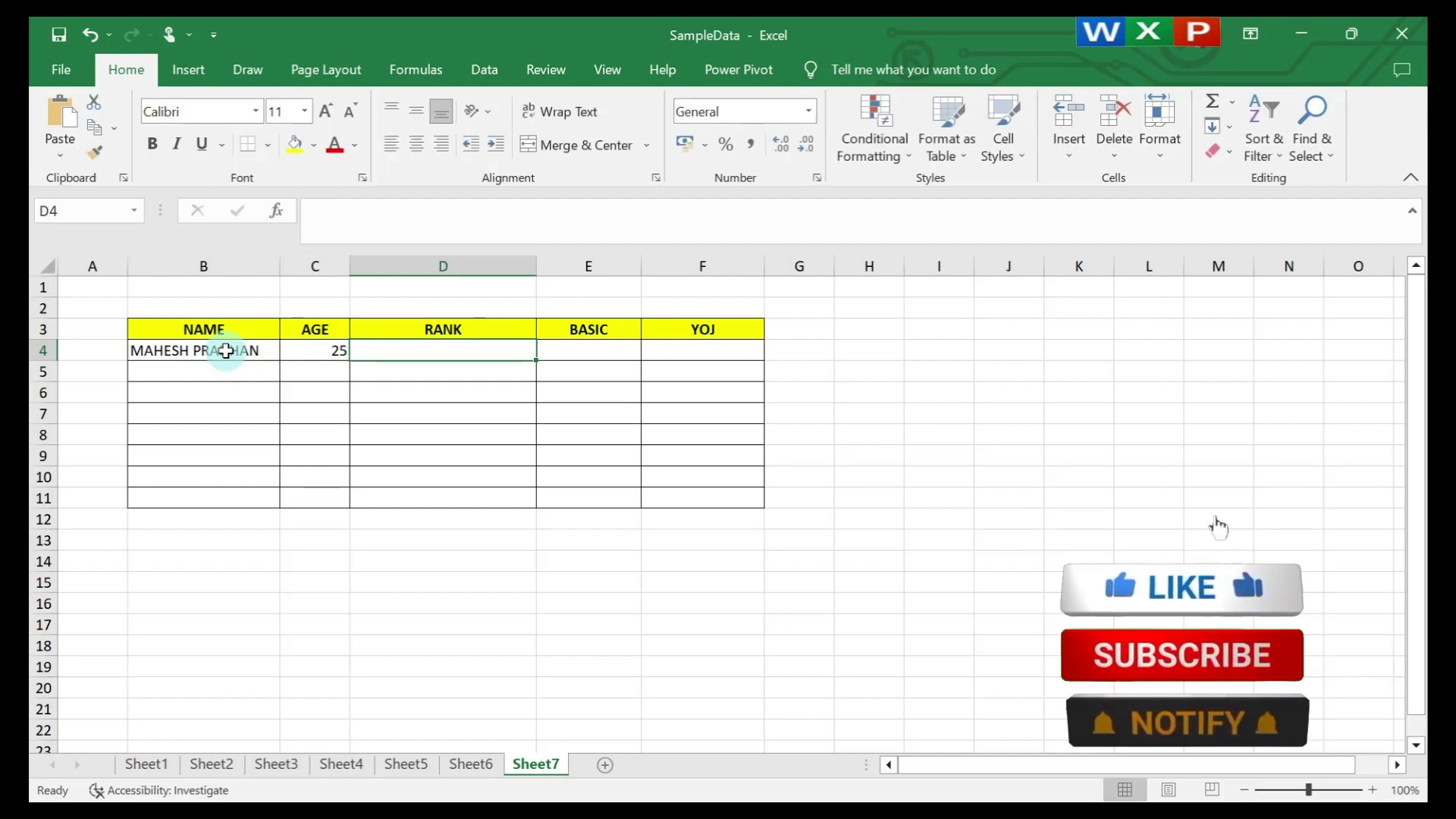
text(MANAGER)
key(Tab)
text(52000)
key(Tab)
text(202)
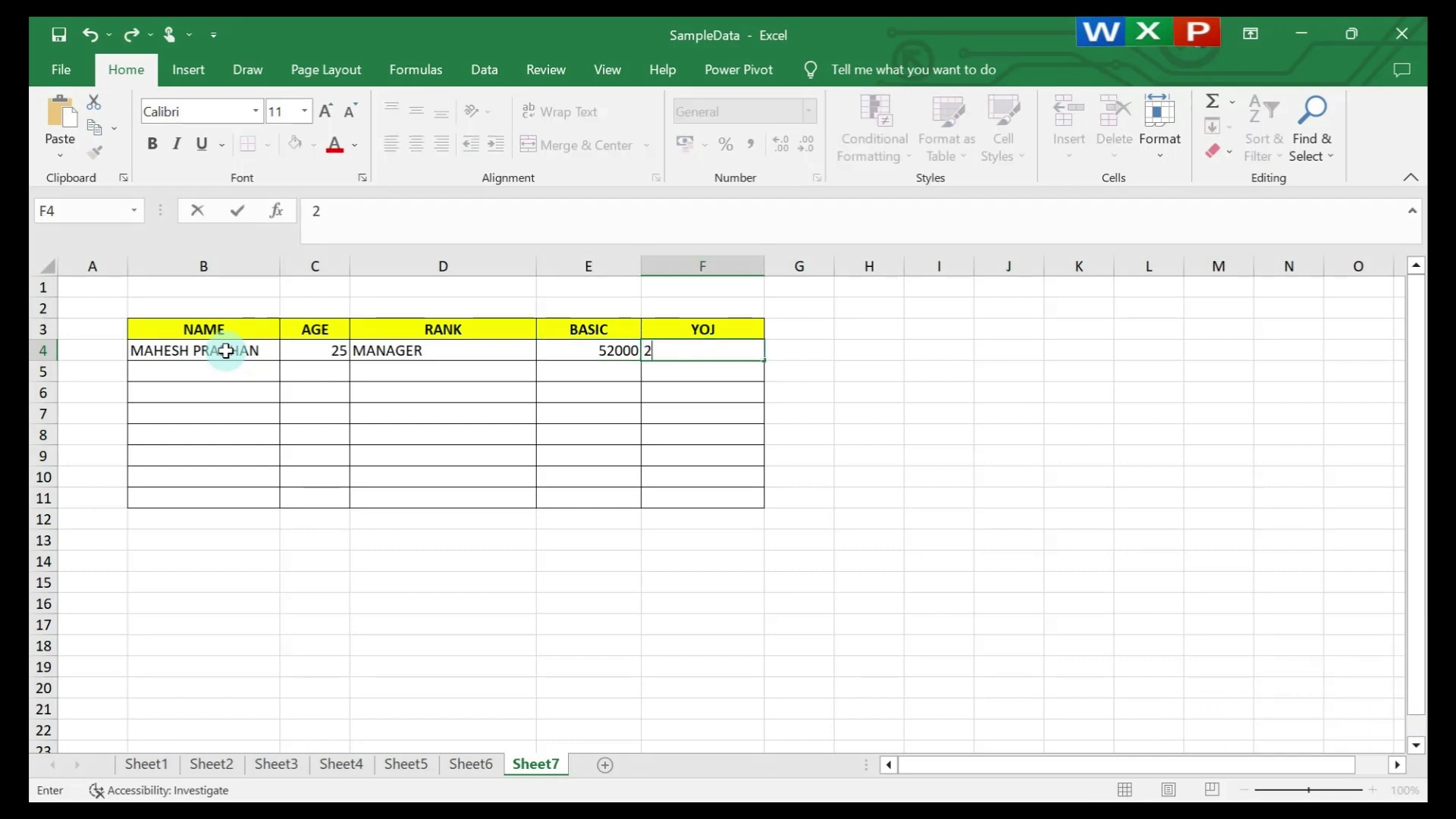
key(Return)
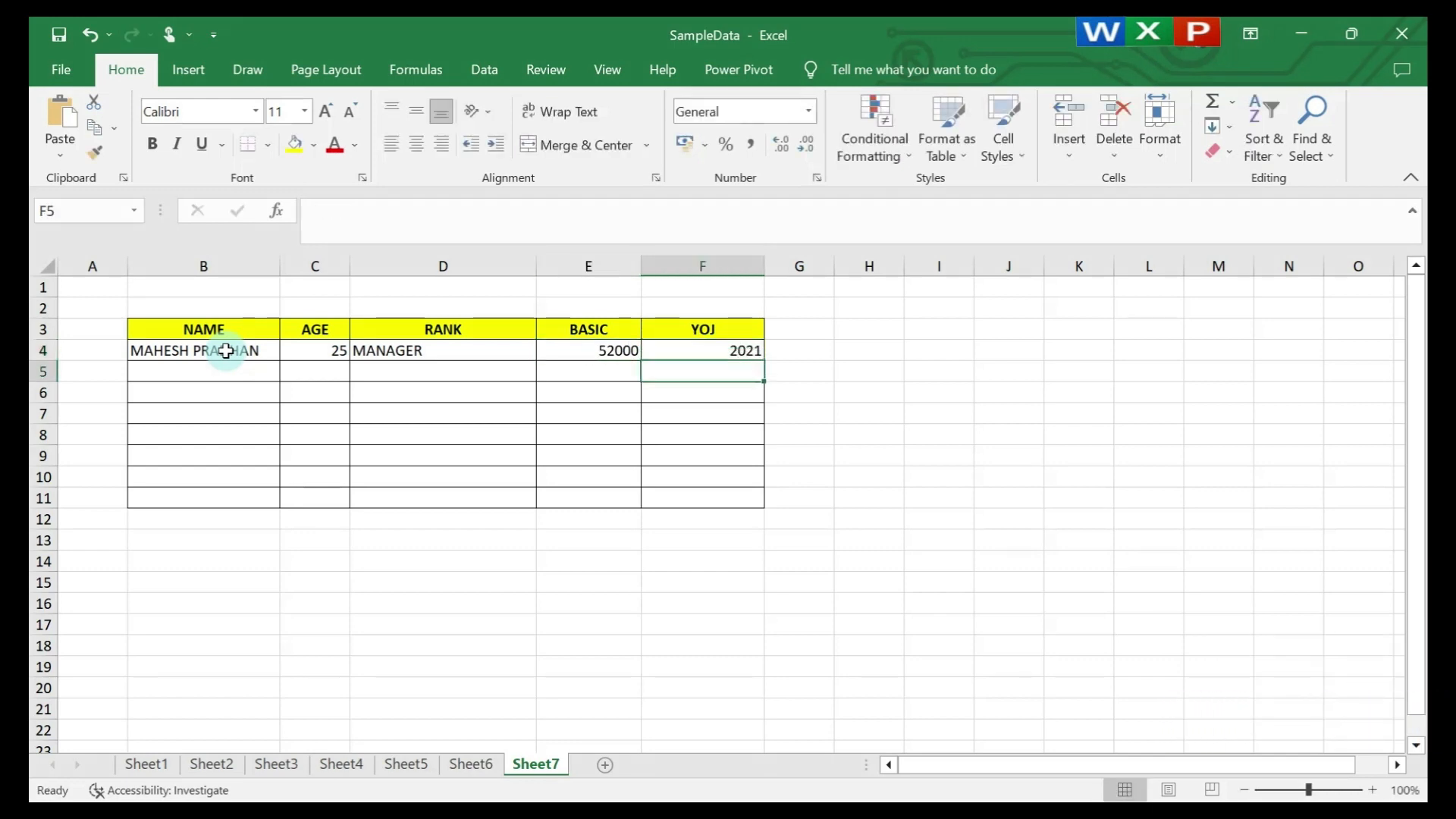
Clear the record's contents from cells B4:F4.
click(226, 350)
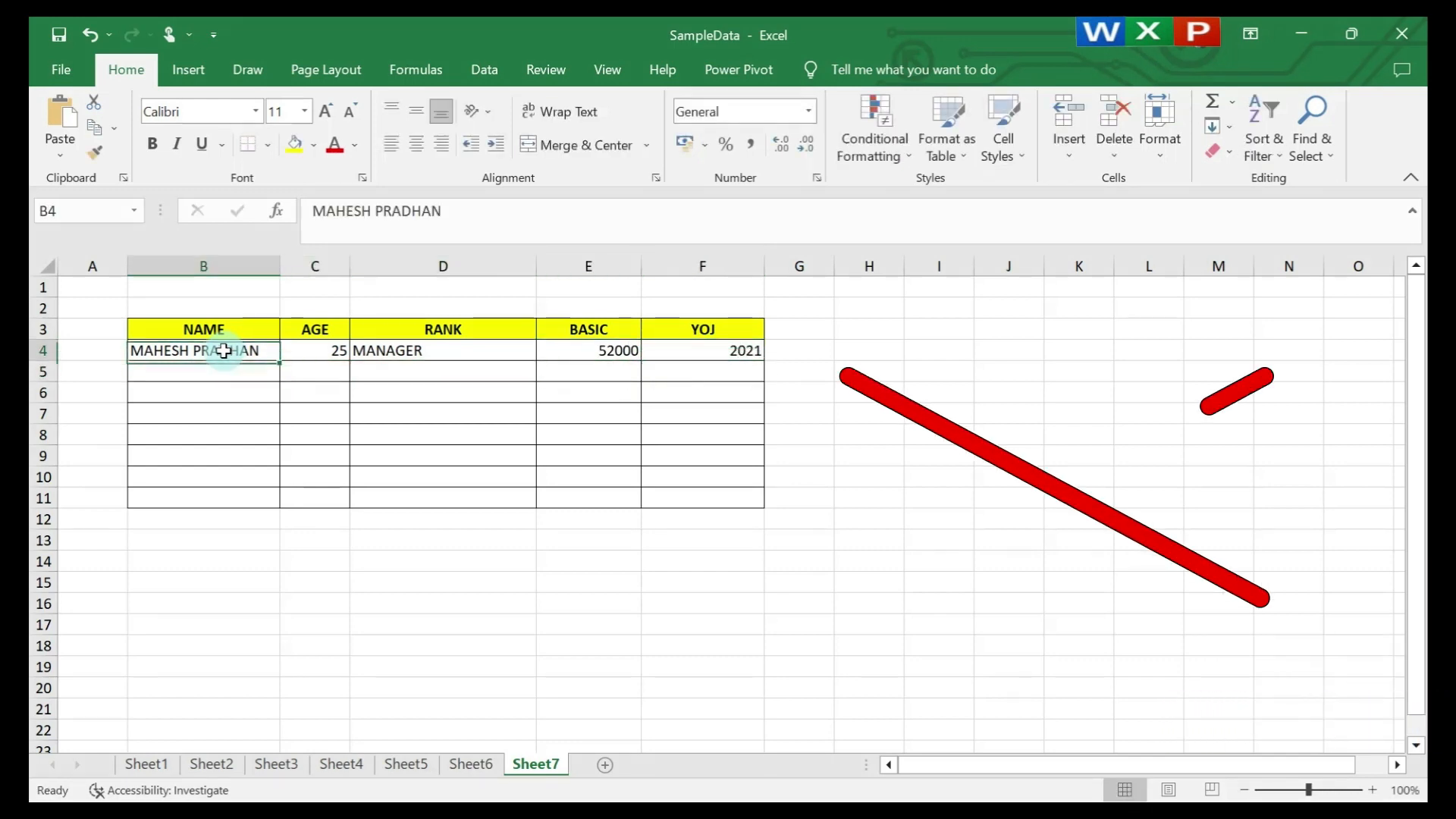
key(shift+Right)
key(shift+Right)
key(shift+Right)
key(shift+Right)
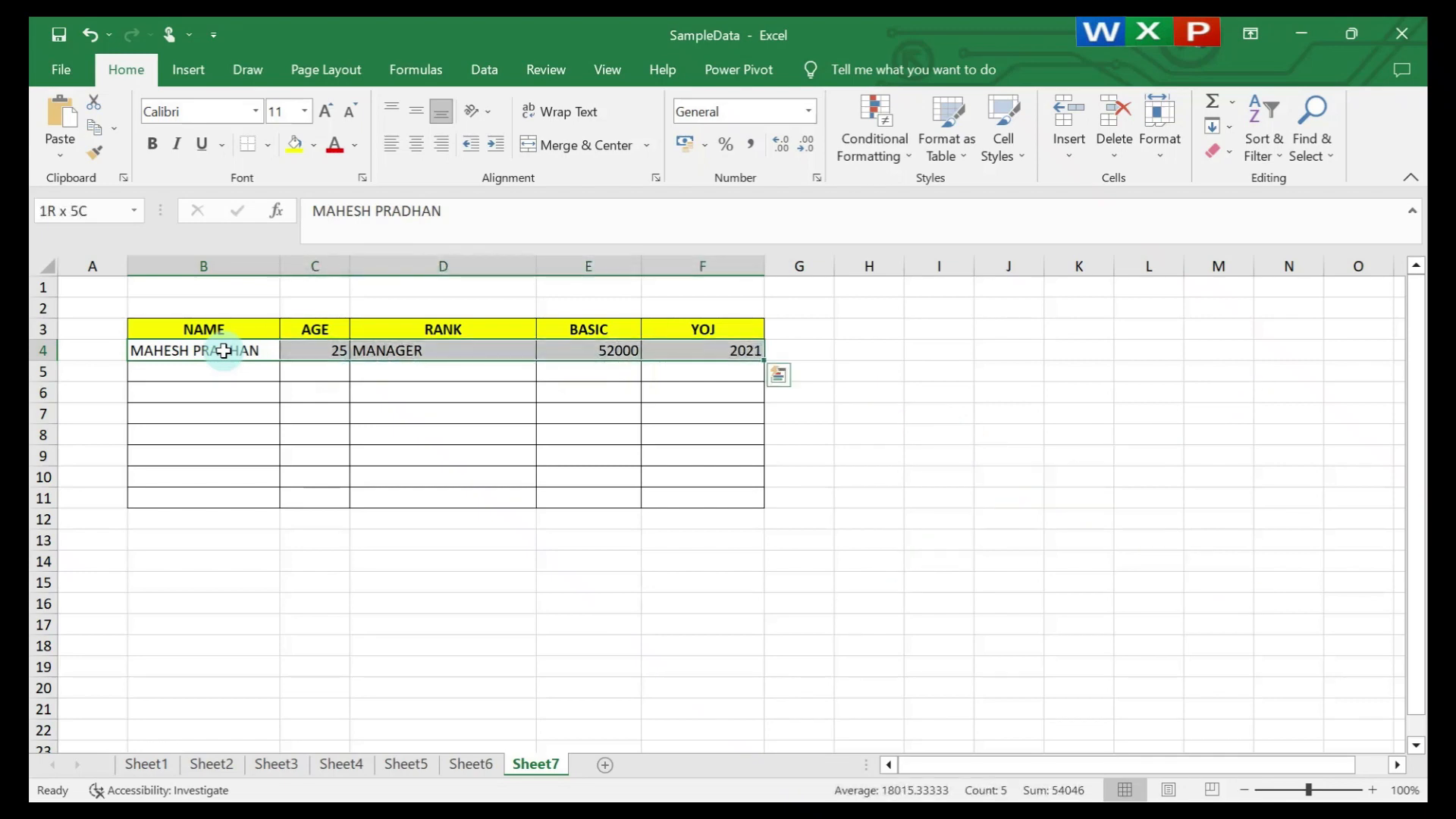
key(Delete)
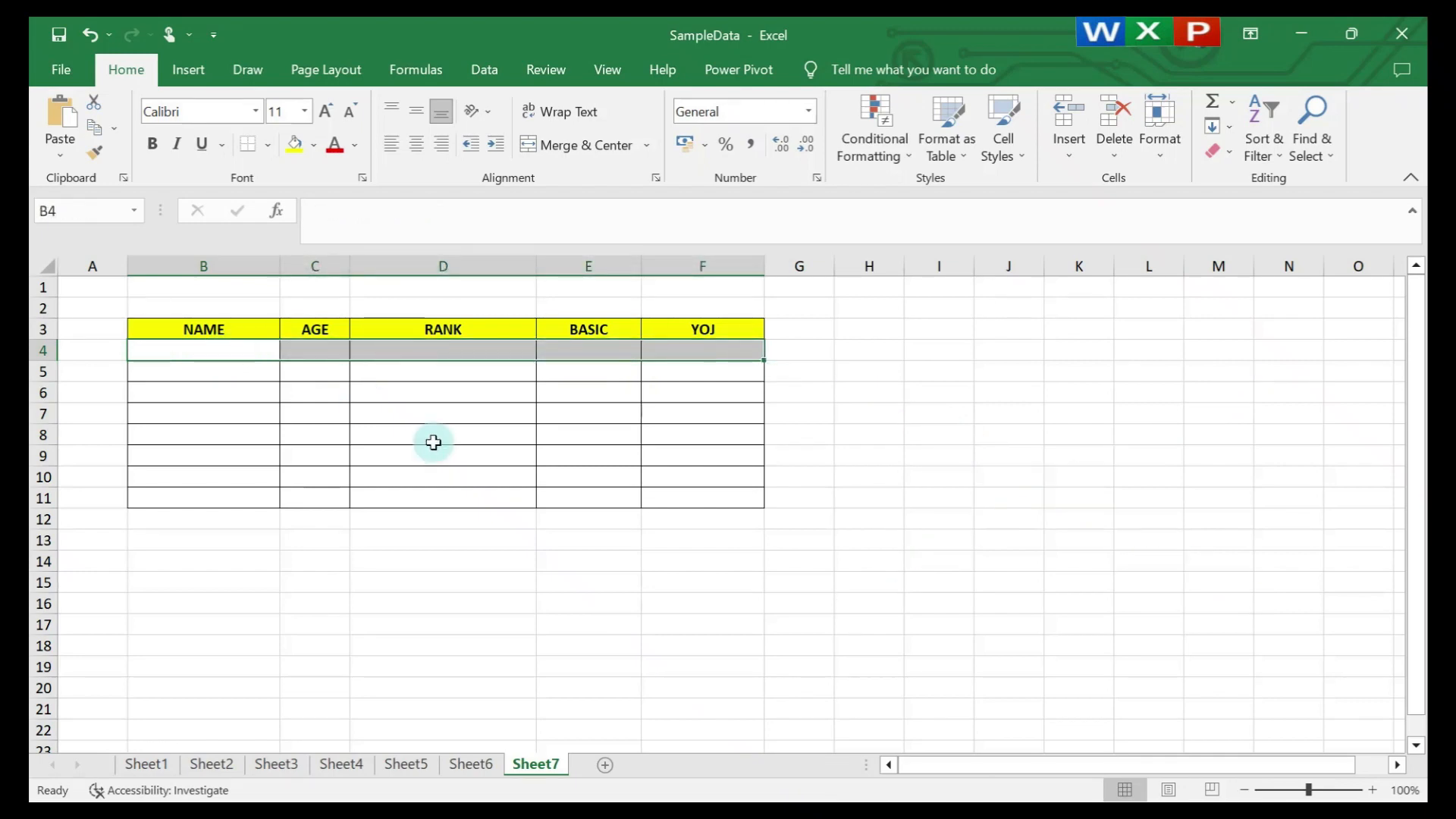
click(513, 477)
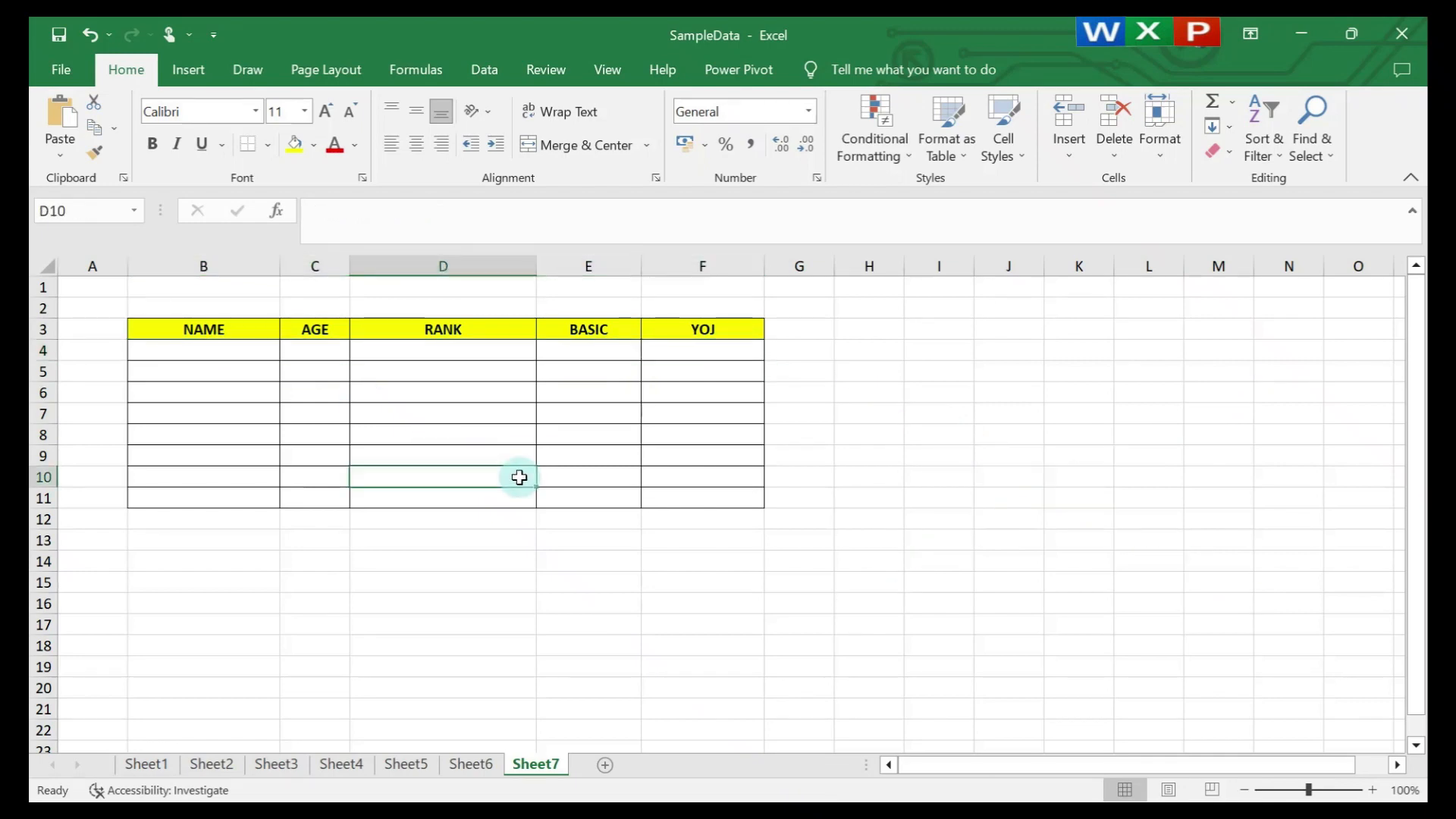
click(865, 395)
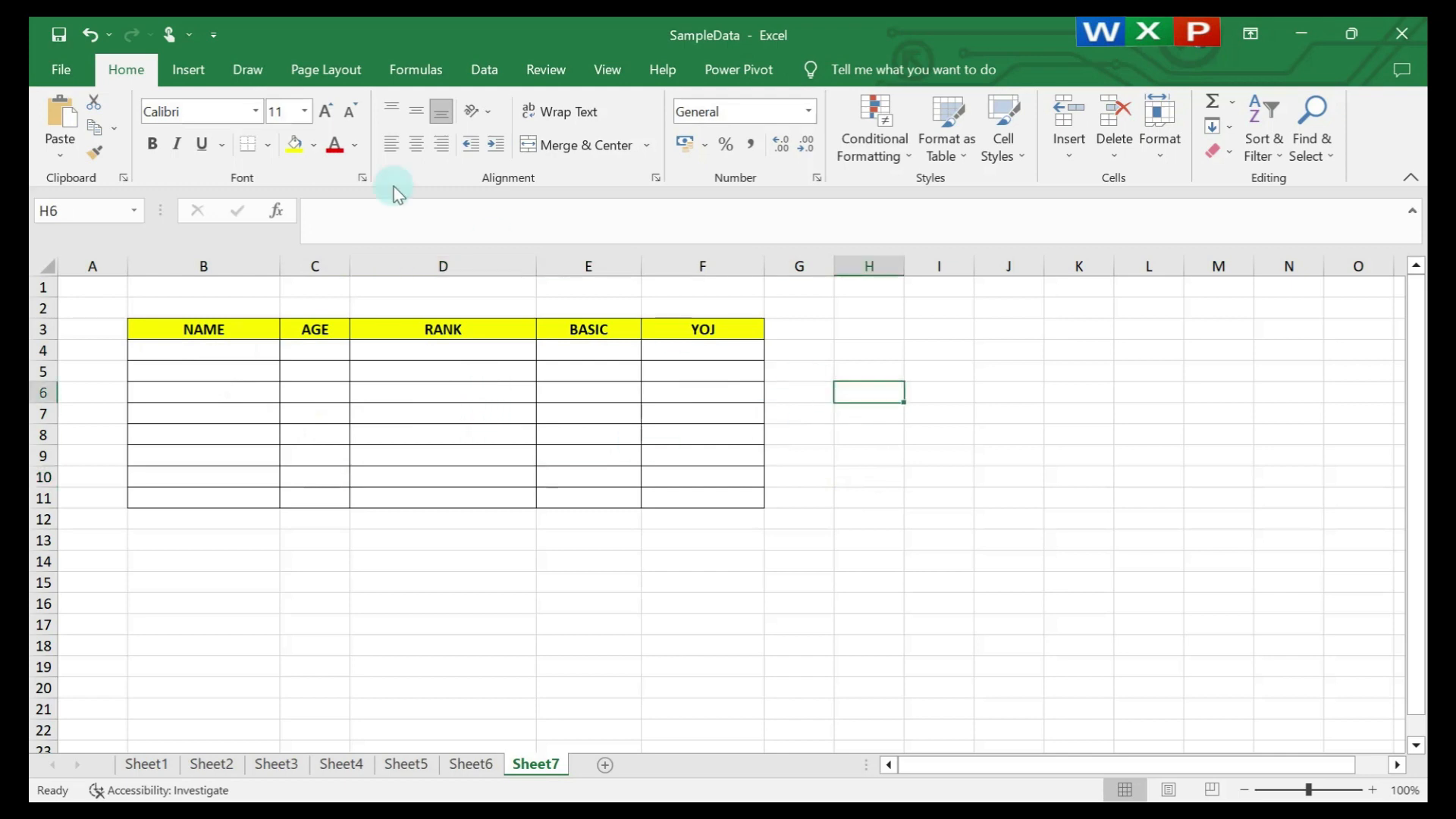
Customize the ribbon by adding a new group named FORM after the Editing group of the Home tab.
click(213, 38)
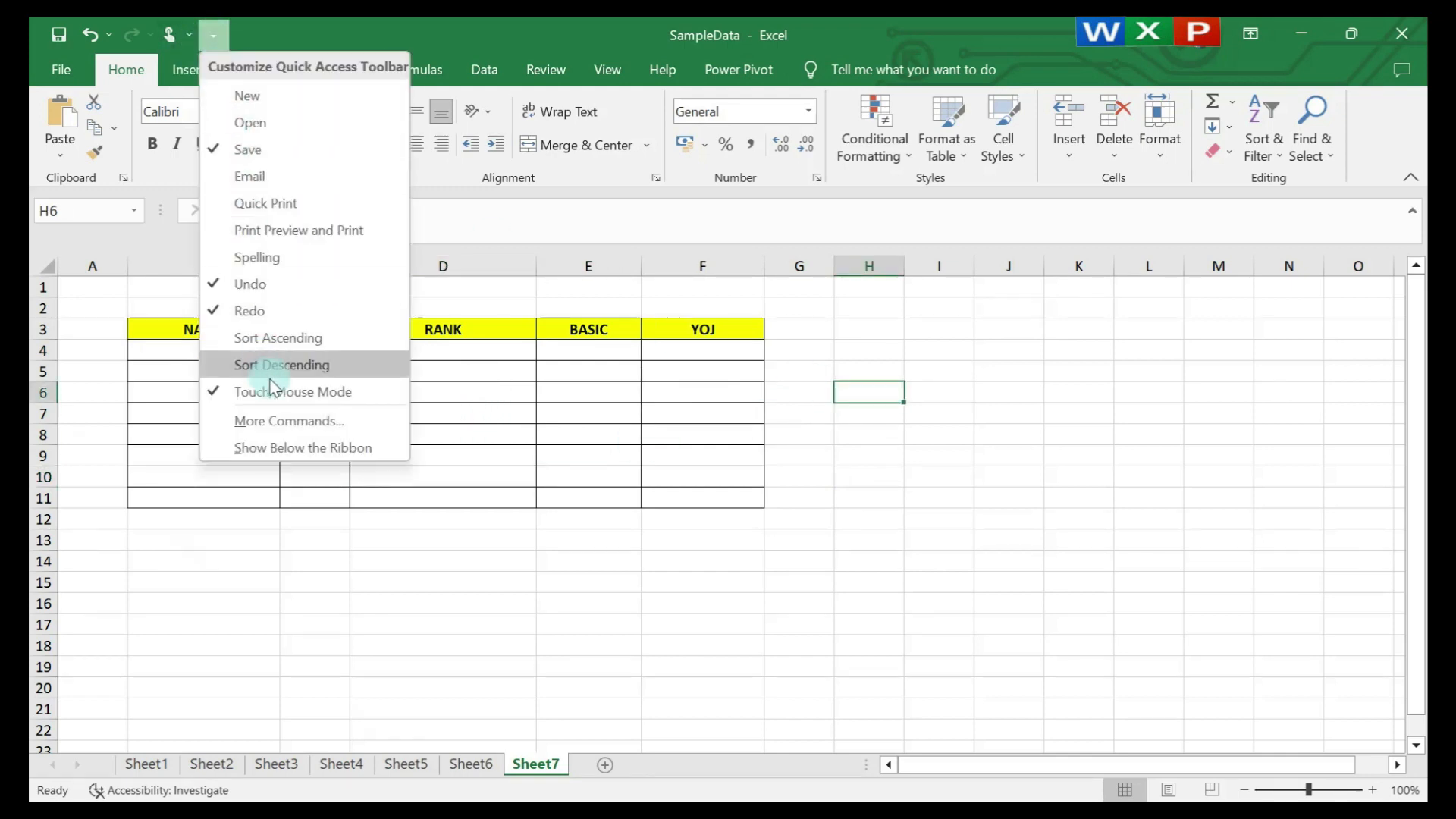
click(288, 420)
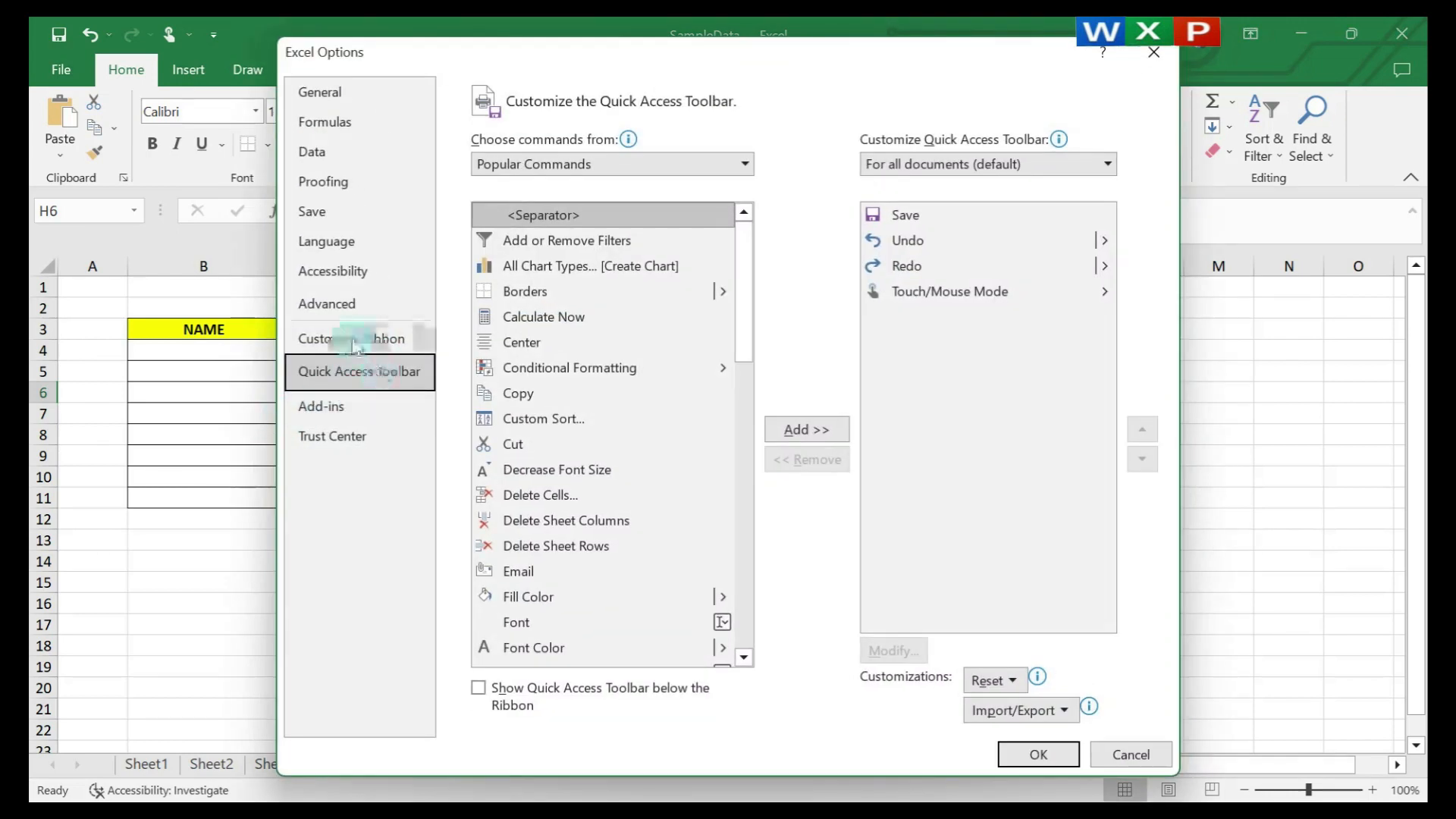
click(352, 339)
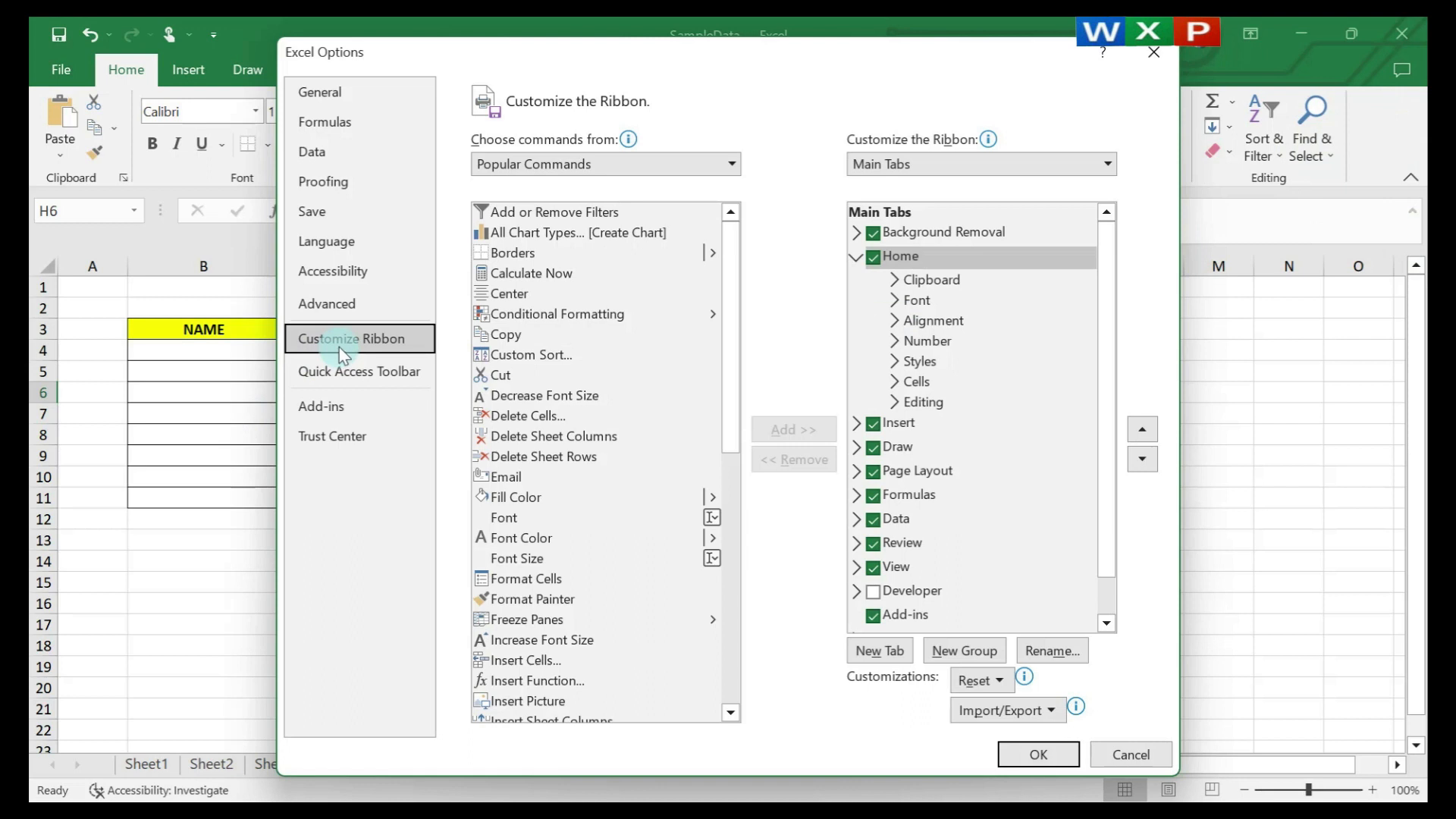
click(926, 401)
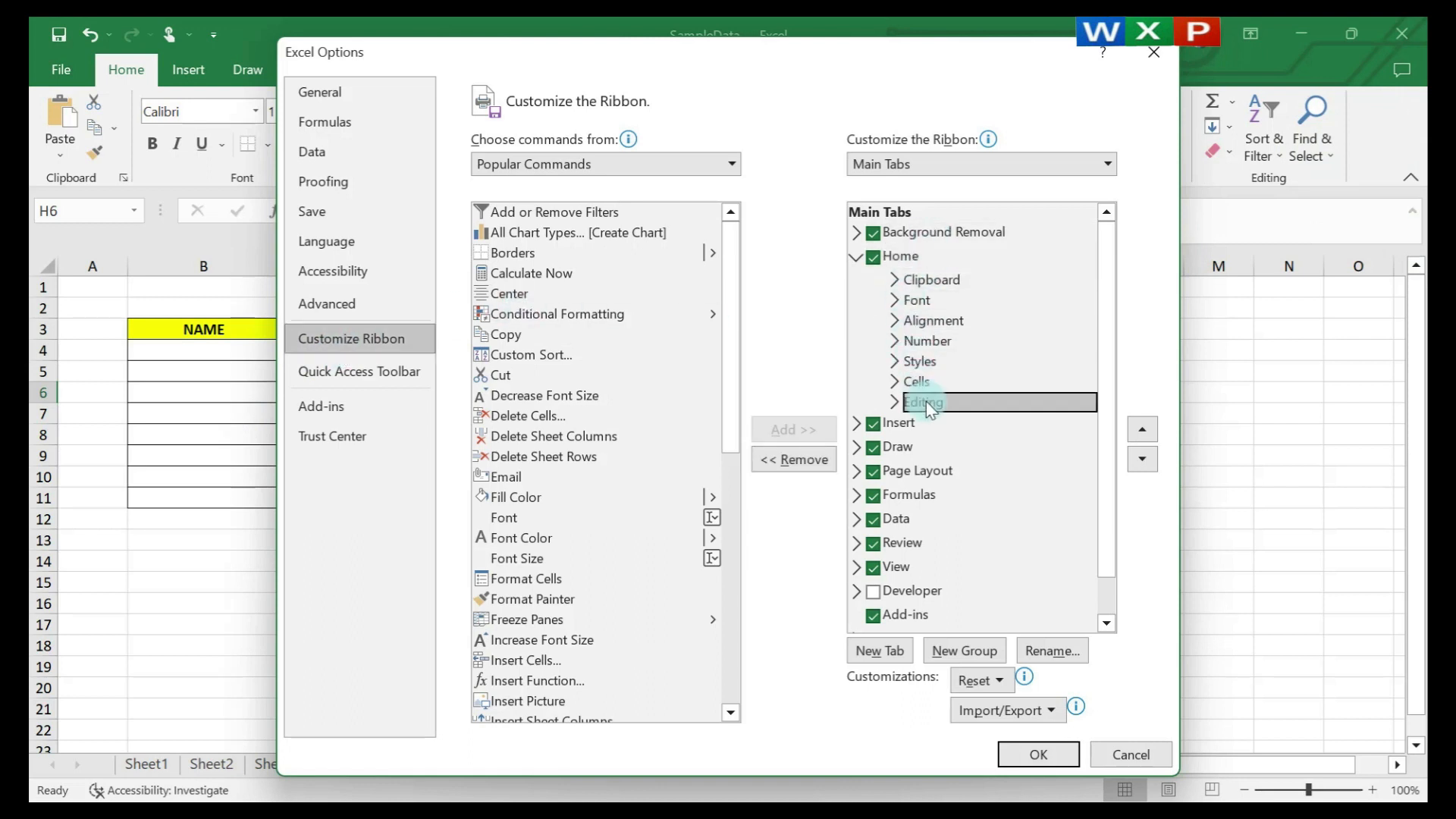
click(972, 650)
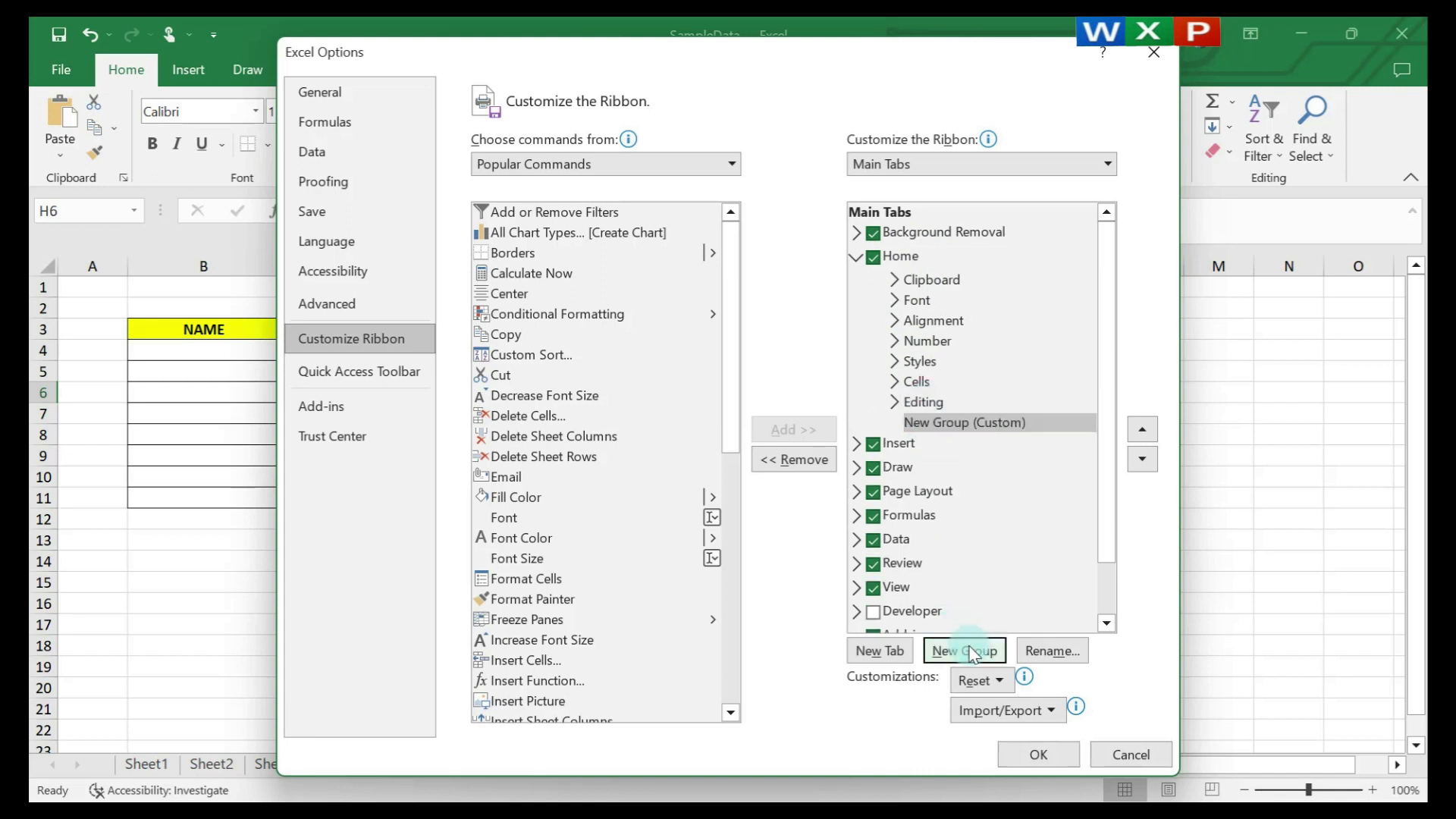
right_click(973, 427)
click(1025, 493)
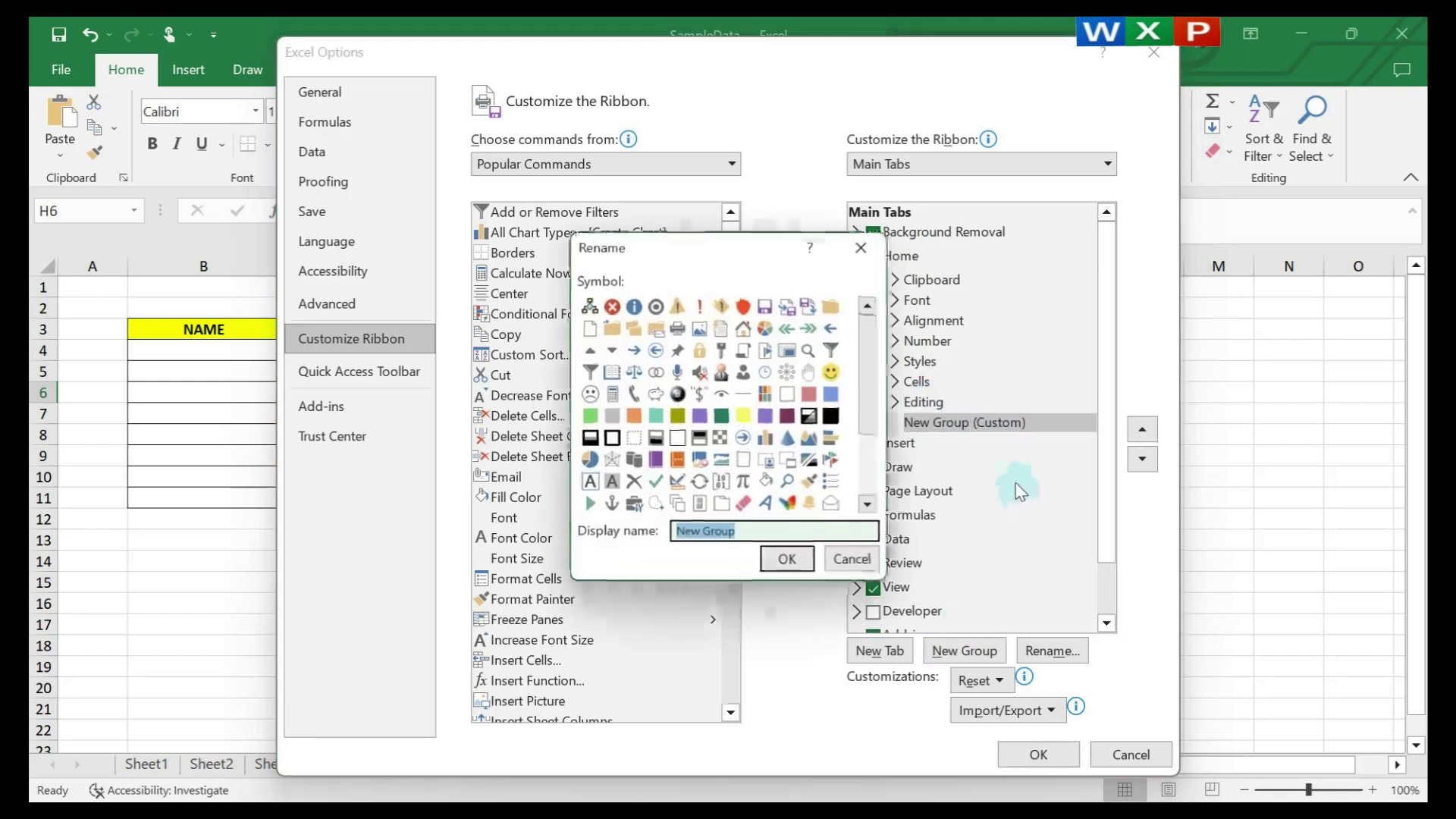
text(FORM)
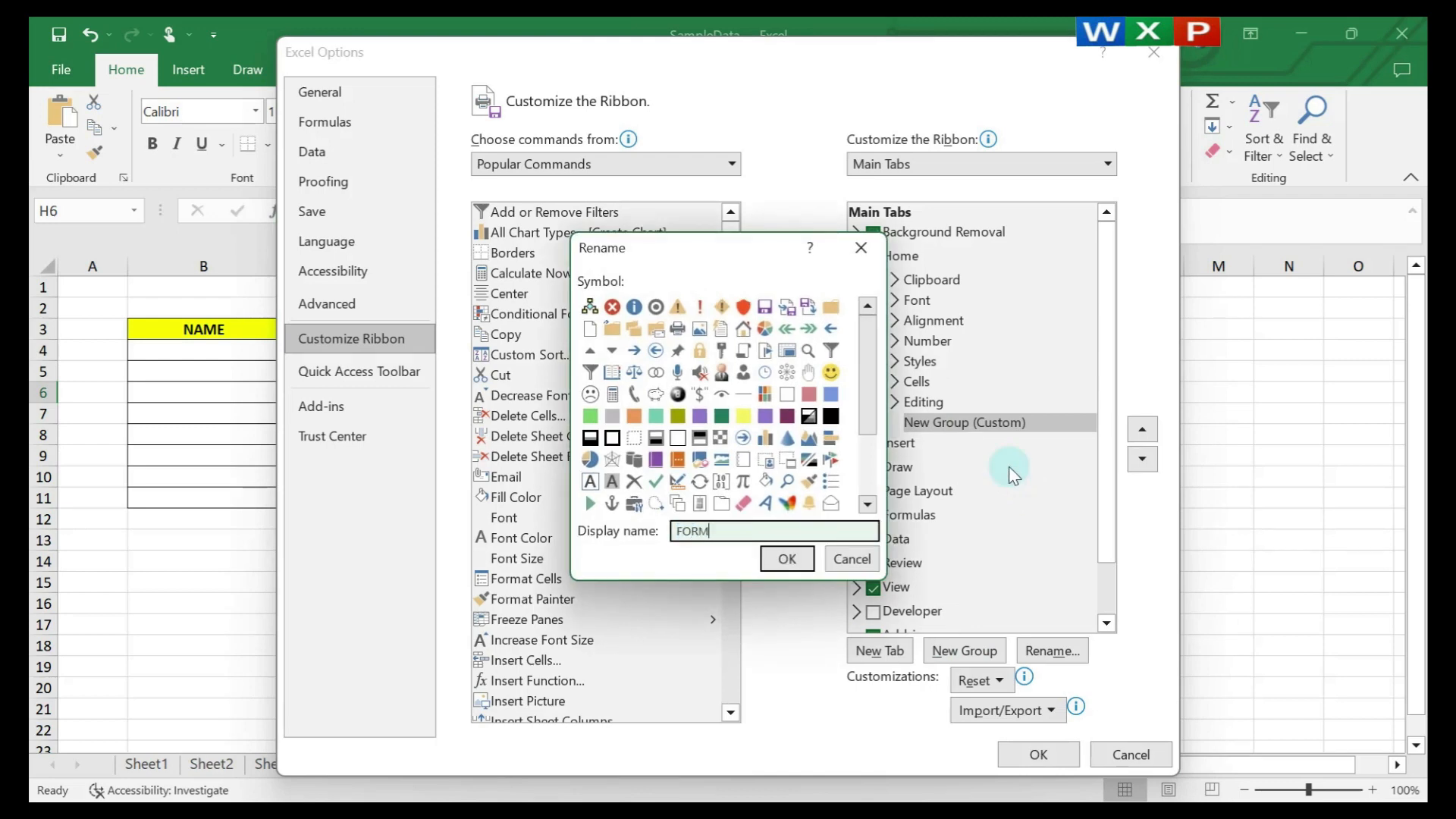
key(Return)
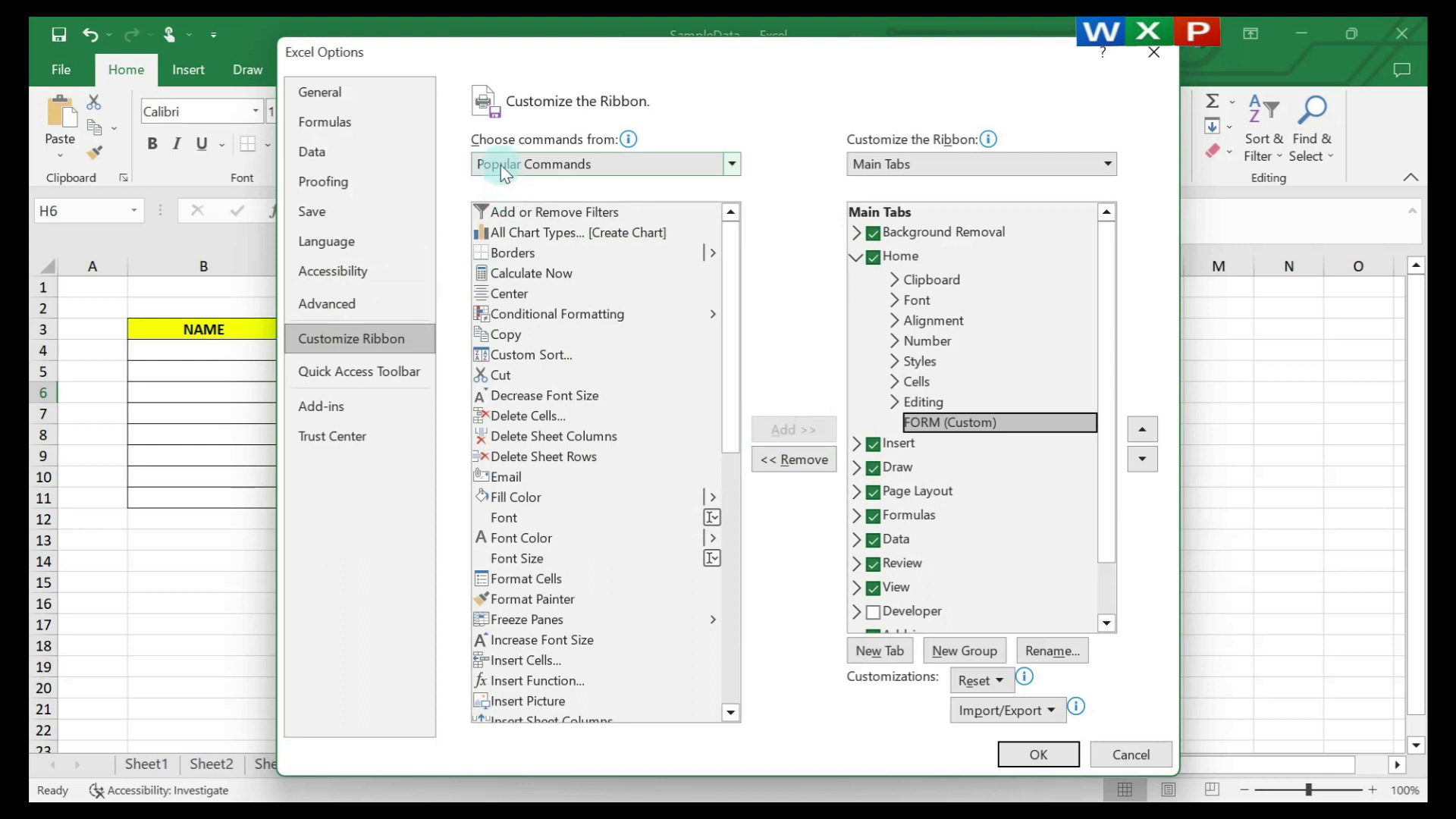
Add the Form command from All Commands to the custom FORM group and apply the ribbon changes.
click(731, 163)
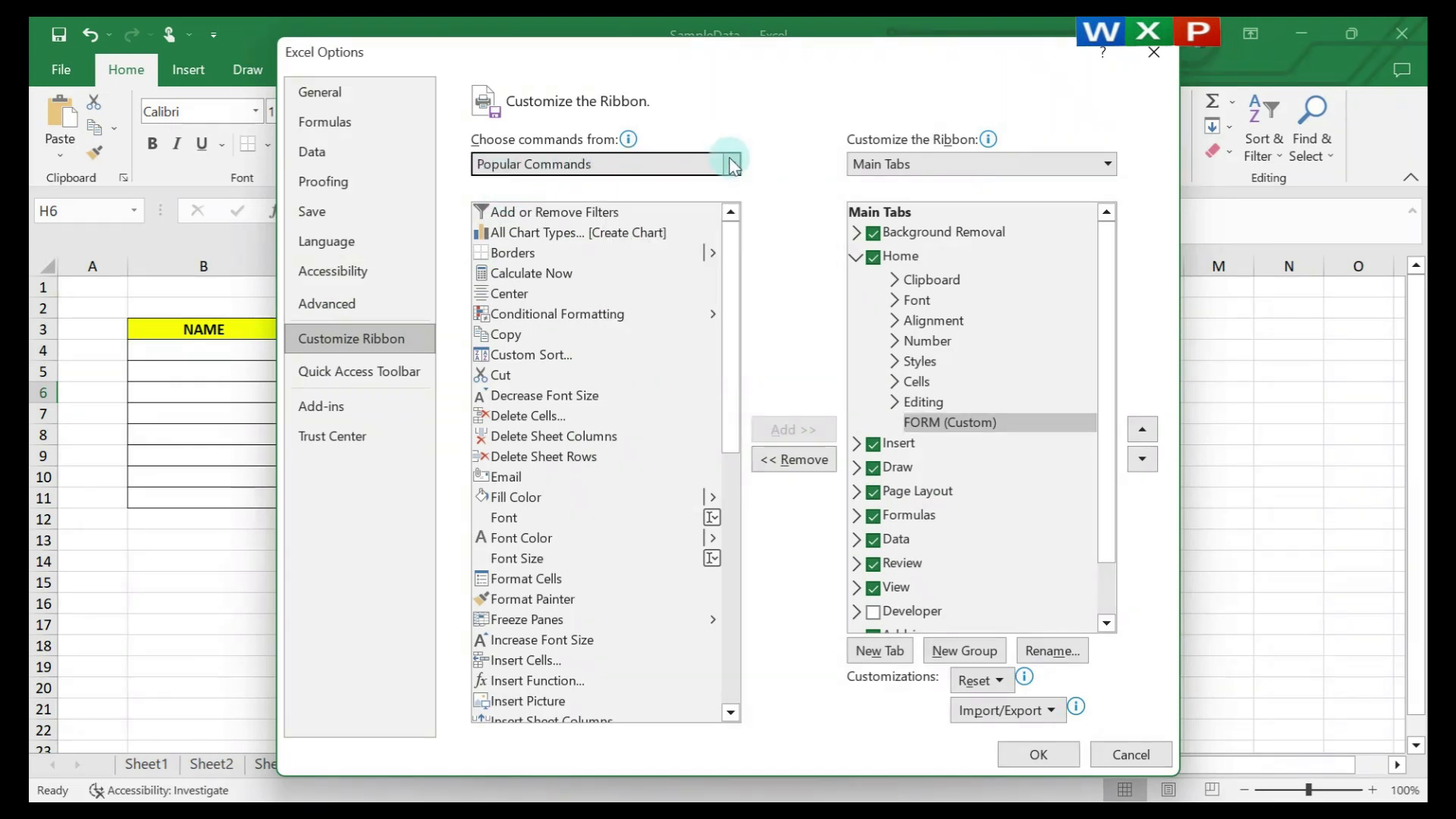
click(556, 234)
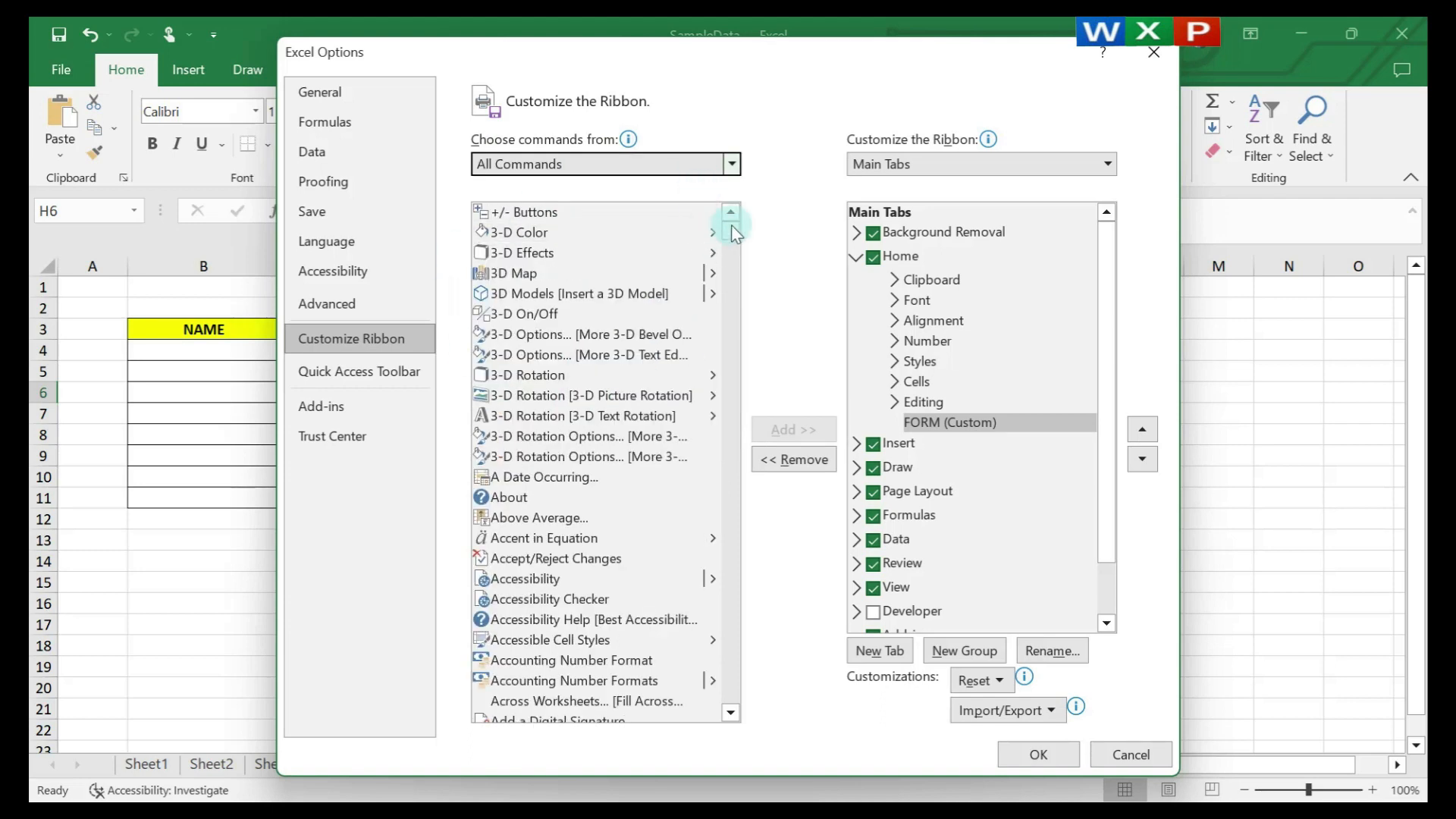
drag(731, 236, 735, 388)
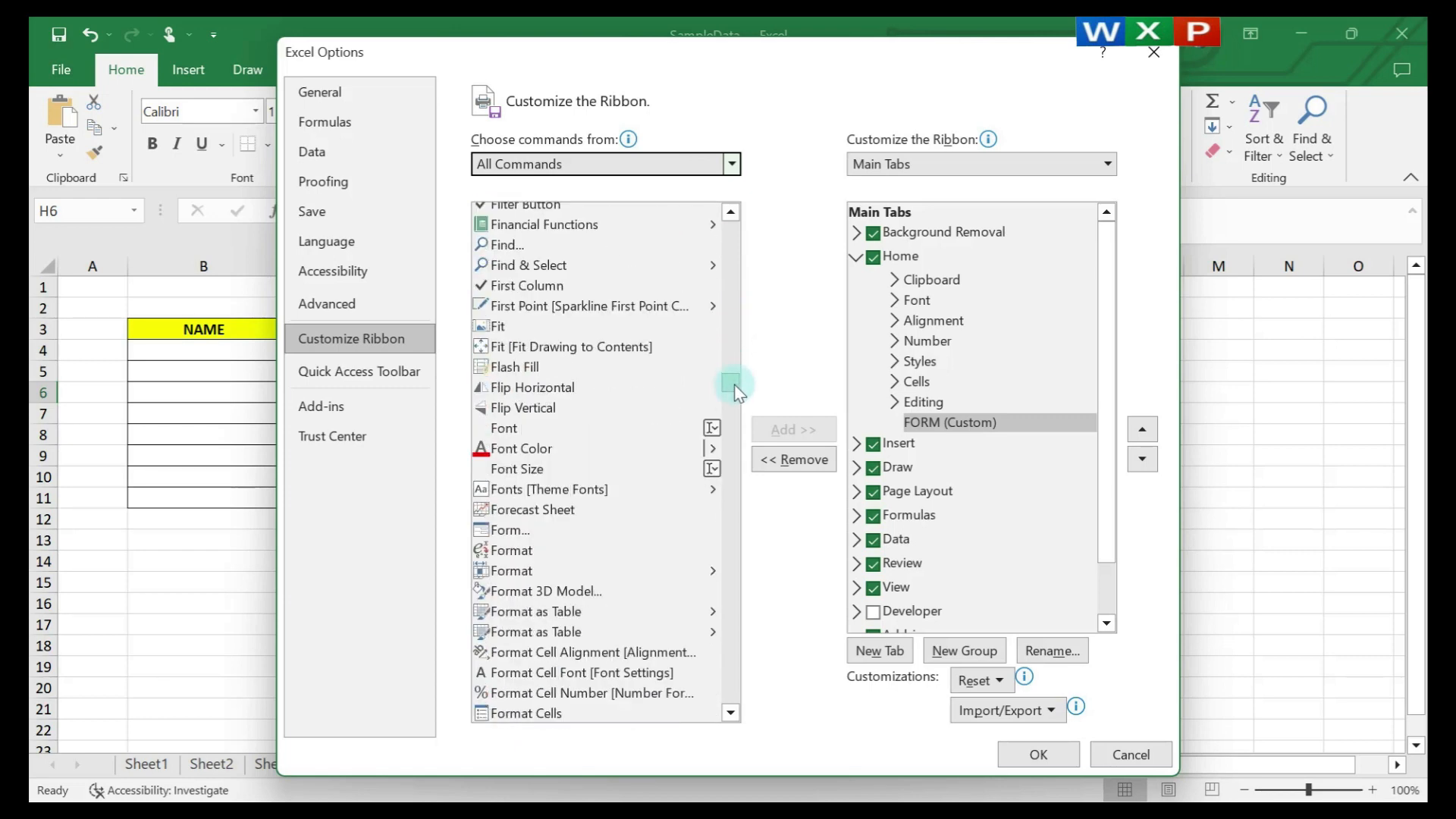
click(508, 531)
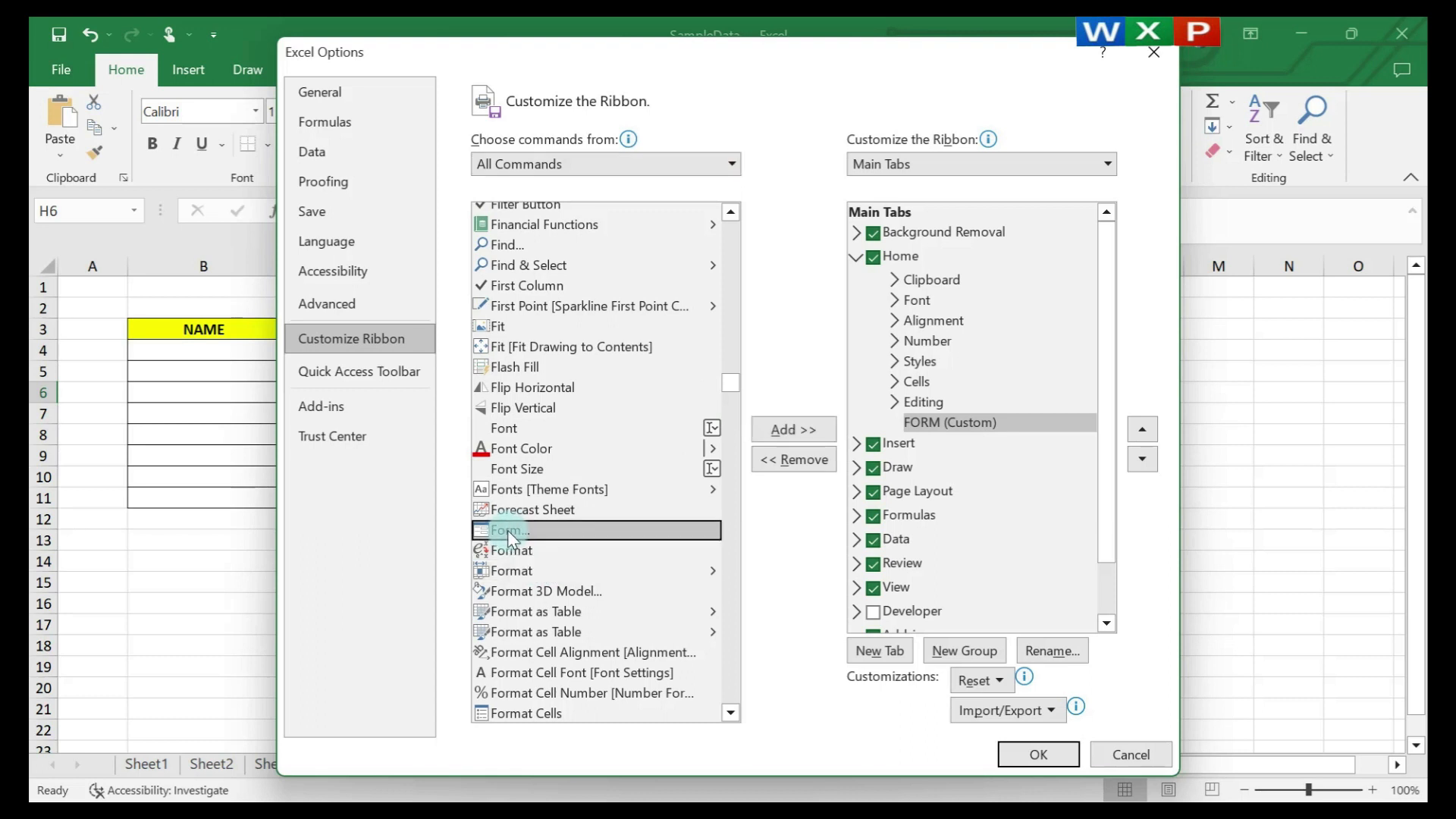
click(793, 429)
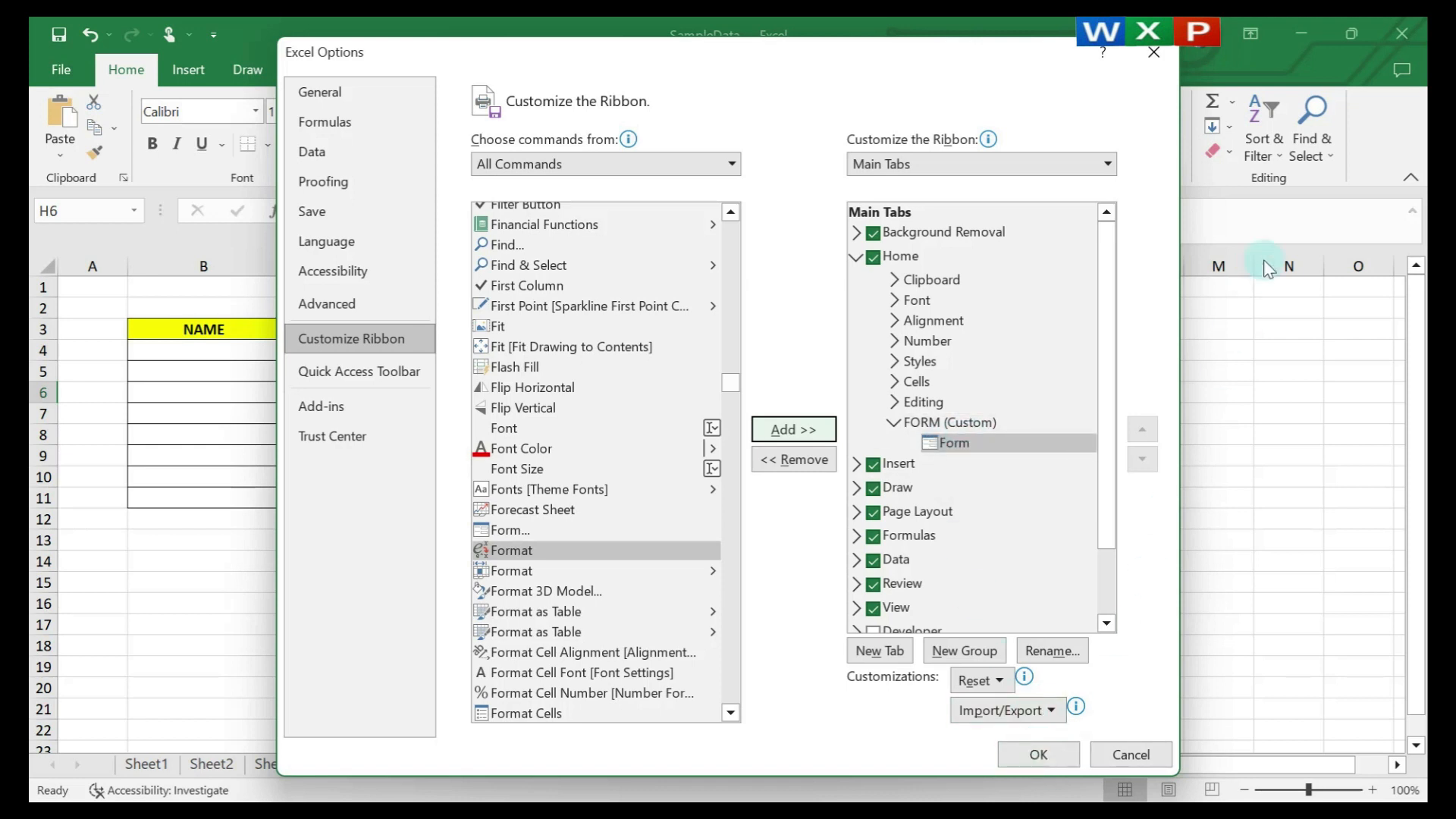
click(1022, 762)
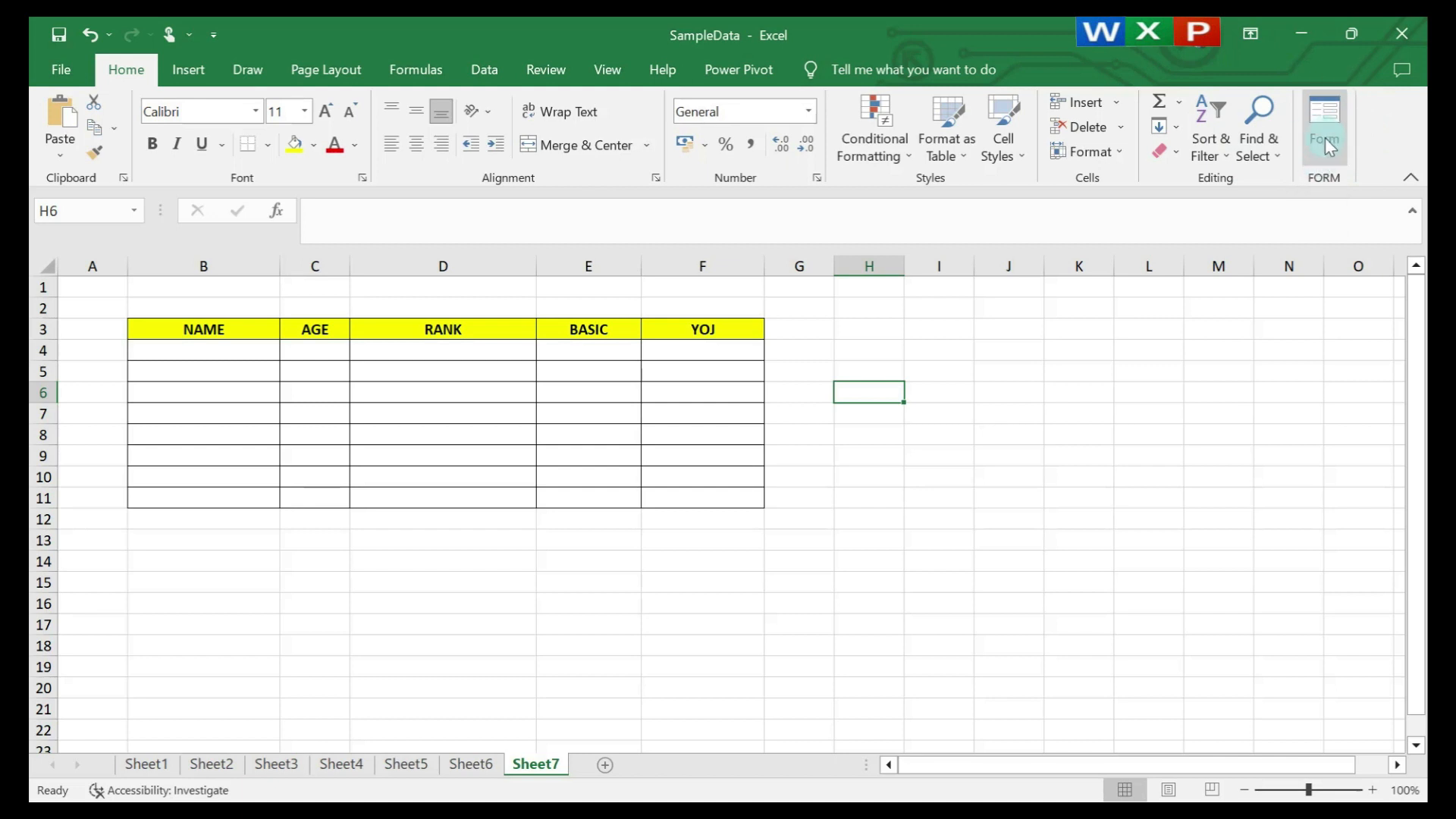
Open the data entry form for the table range B3:F11, using its first row as column labels.
click(1034, 478)
click(185, 330)
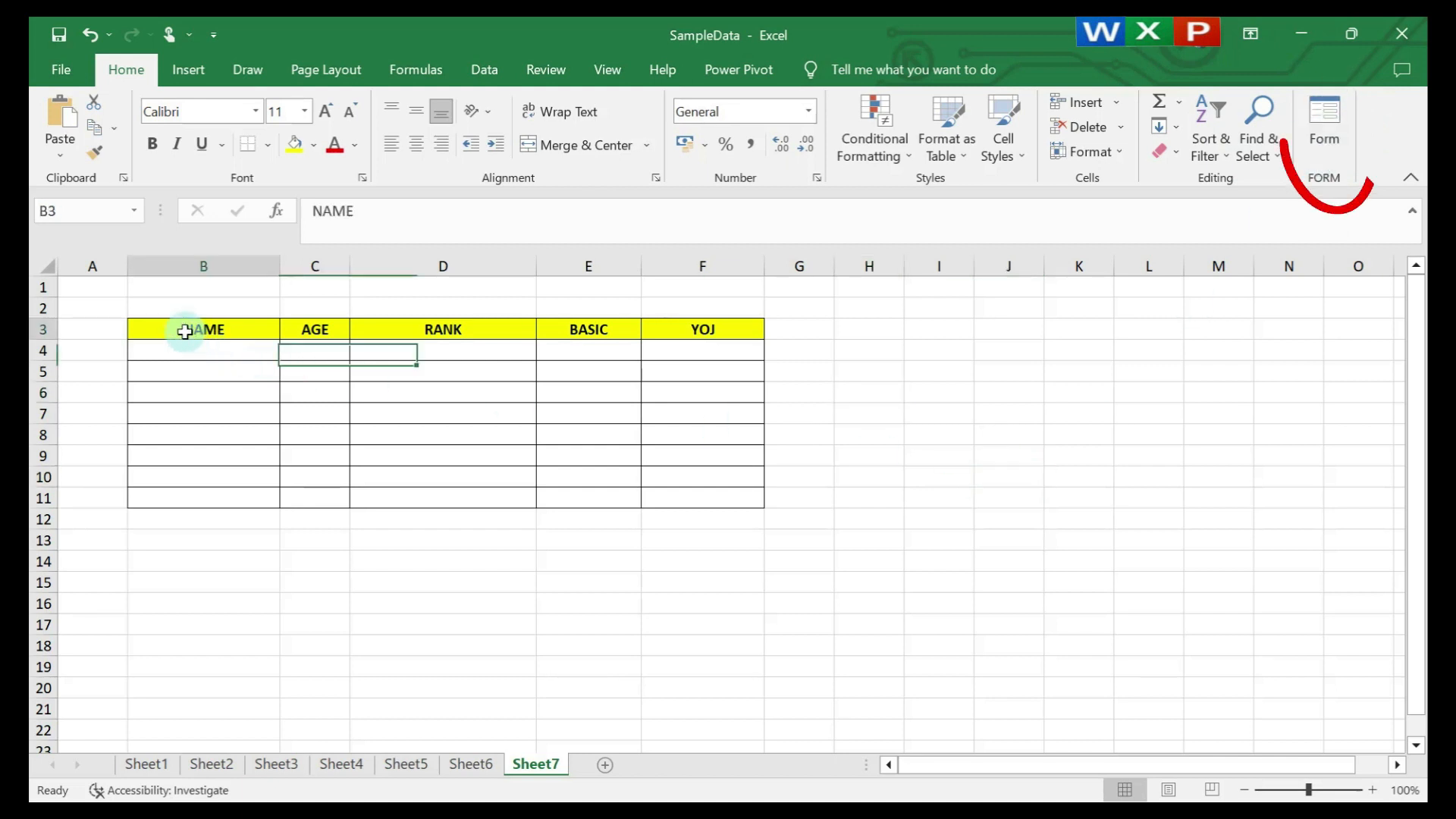
key(shift+Right)
key(shift+Right)
key(shift+Right)
key(shift+Right)
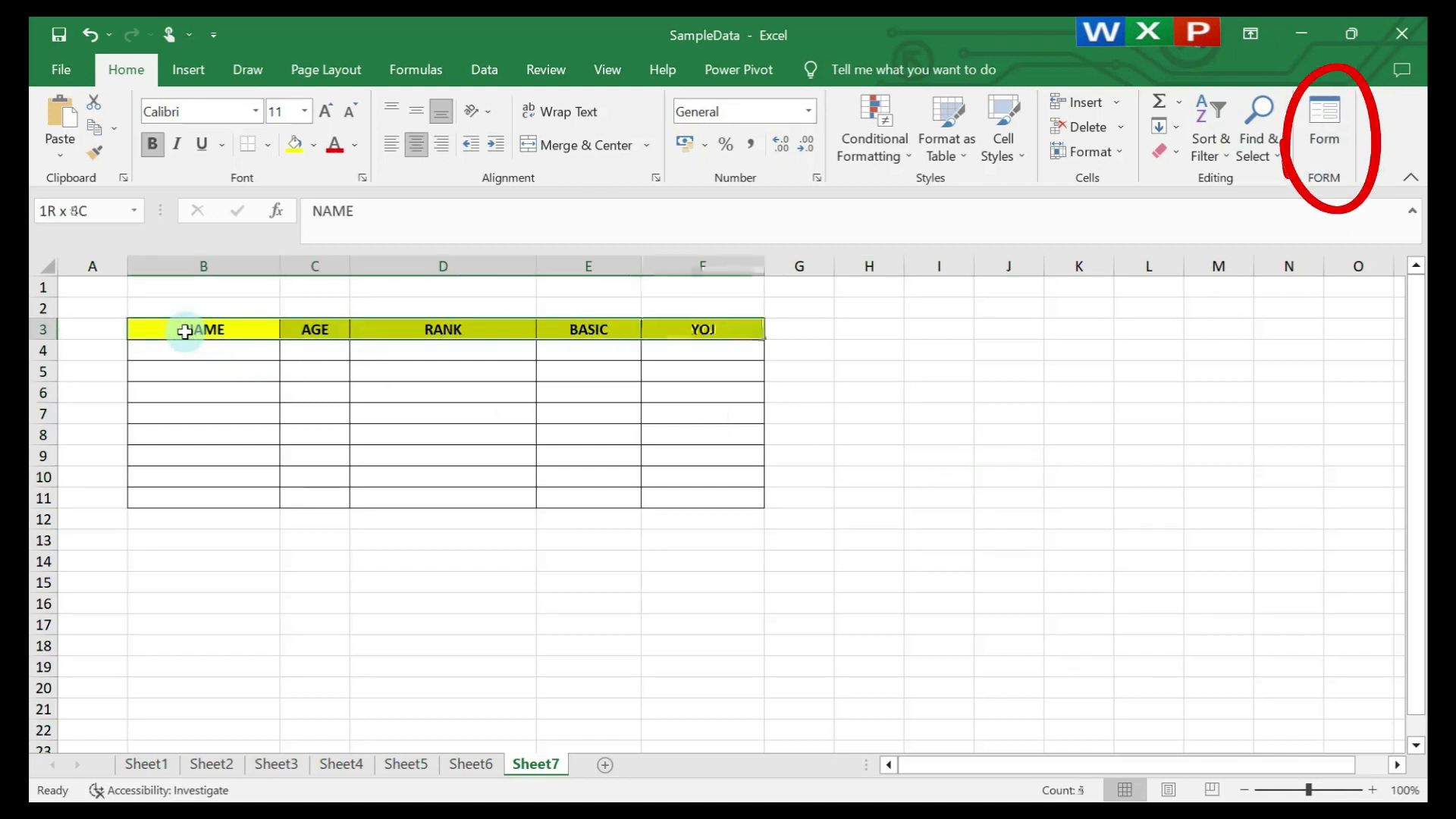
key(shift+Down)
key(shift+Down)
key(shift+Down)
key(shift+Down)
key(shift+Down)
key(shift+Down)
key(shift+Down)
key(shift+Down)
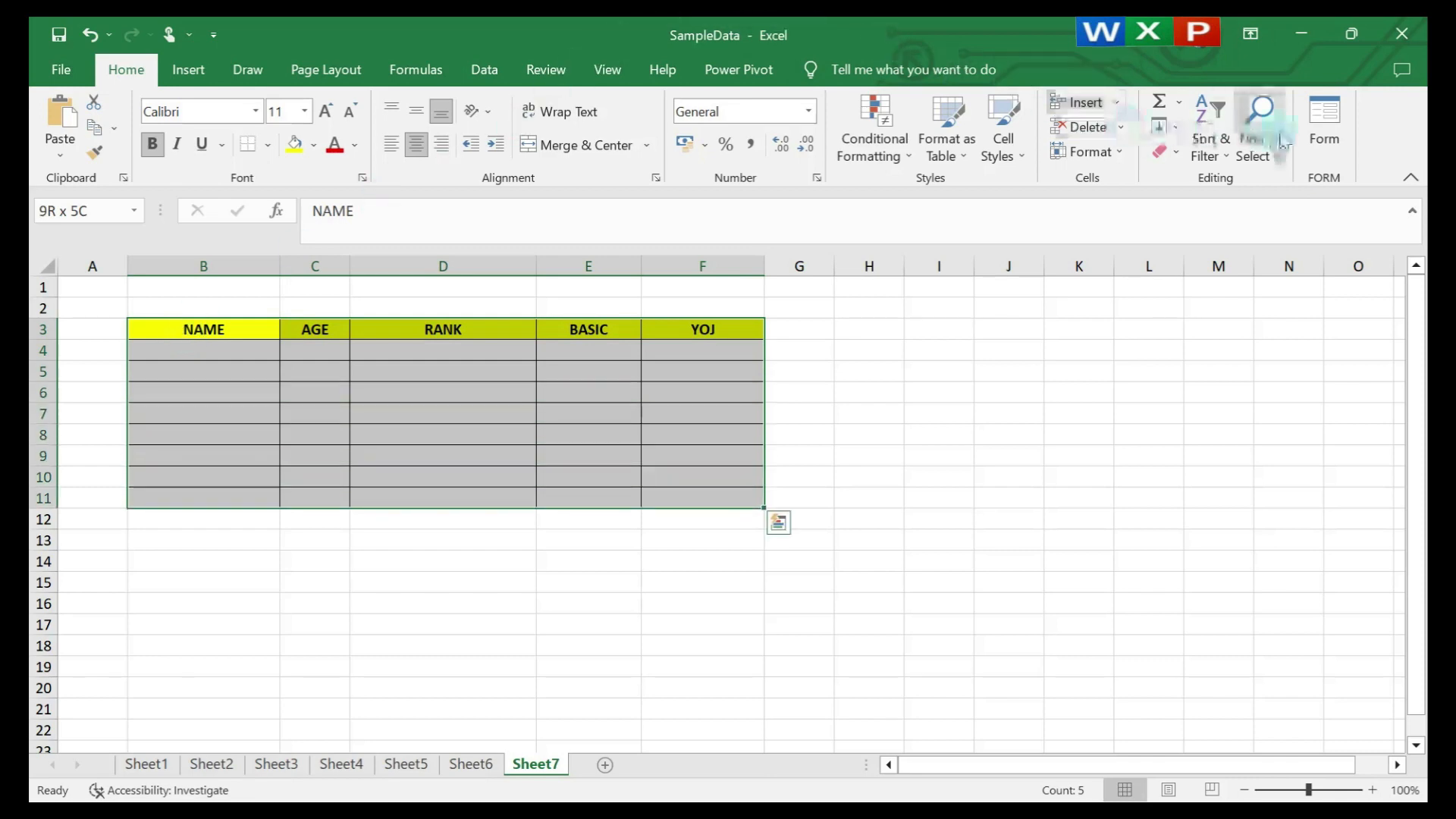
click(1319, 109)
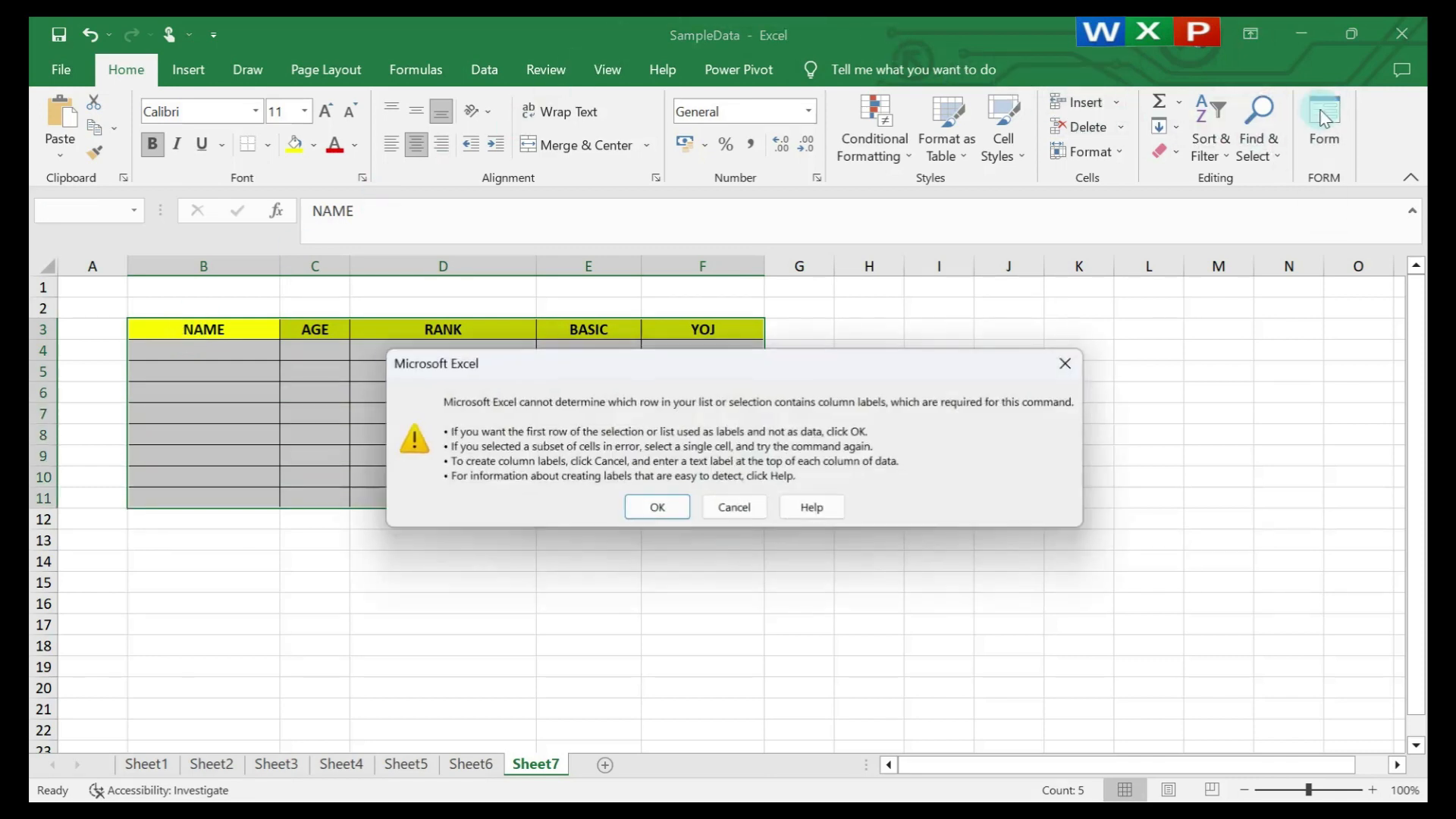
click(643, 508)
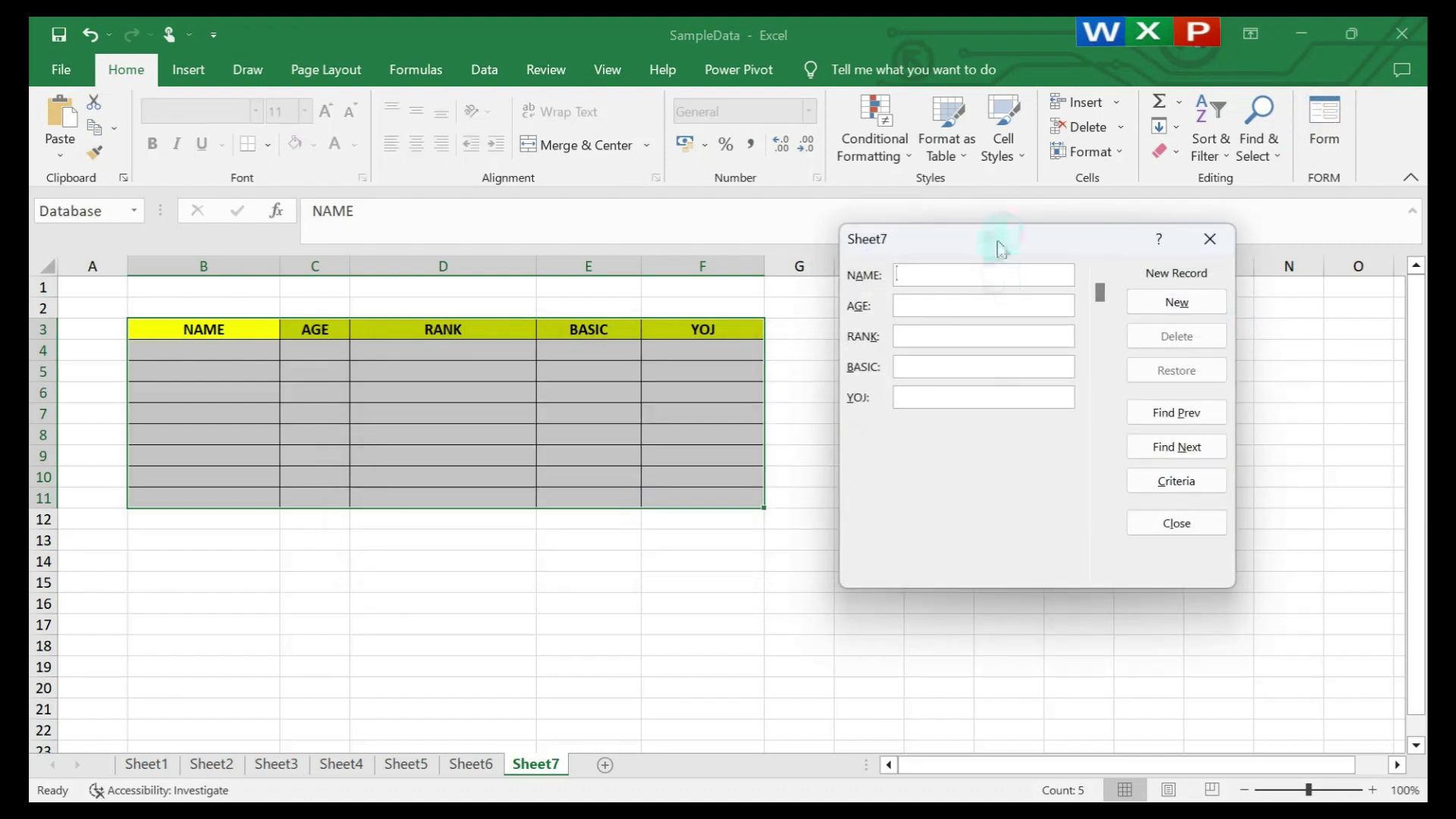
Add a form record with the employee's full name, age 52, rank MANAGER, basic 89500 and YOJ 1985.
drag(990, 241, 979, 297)
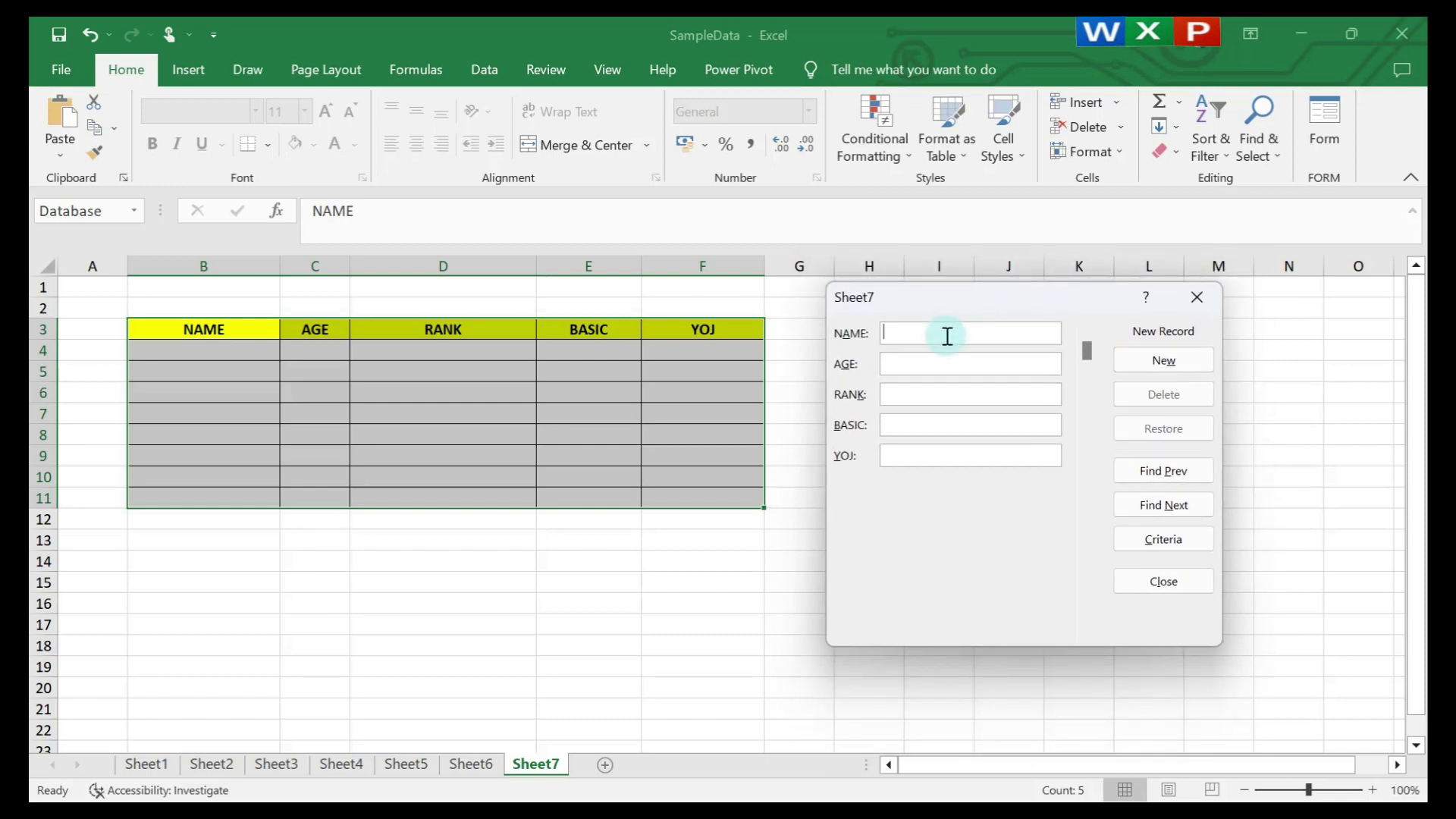
text(M)
text(MANAGER)
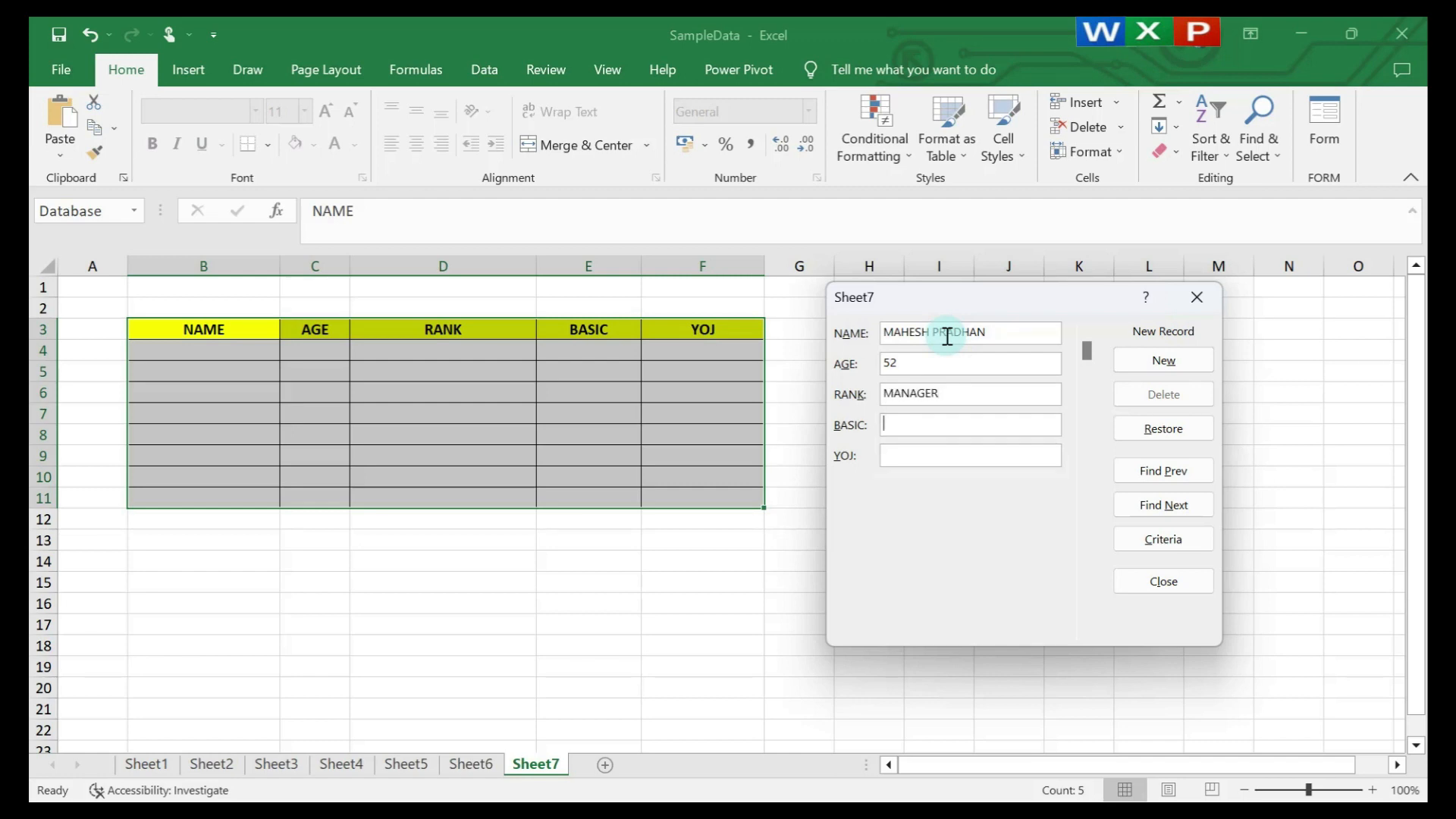
text(89500)
click(1148, 361)
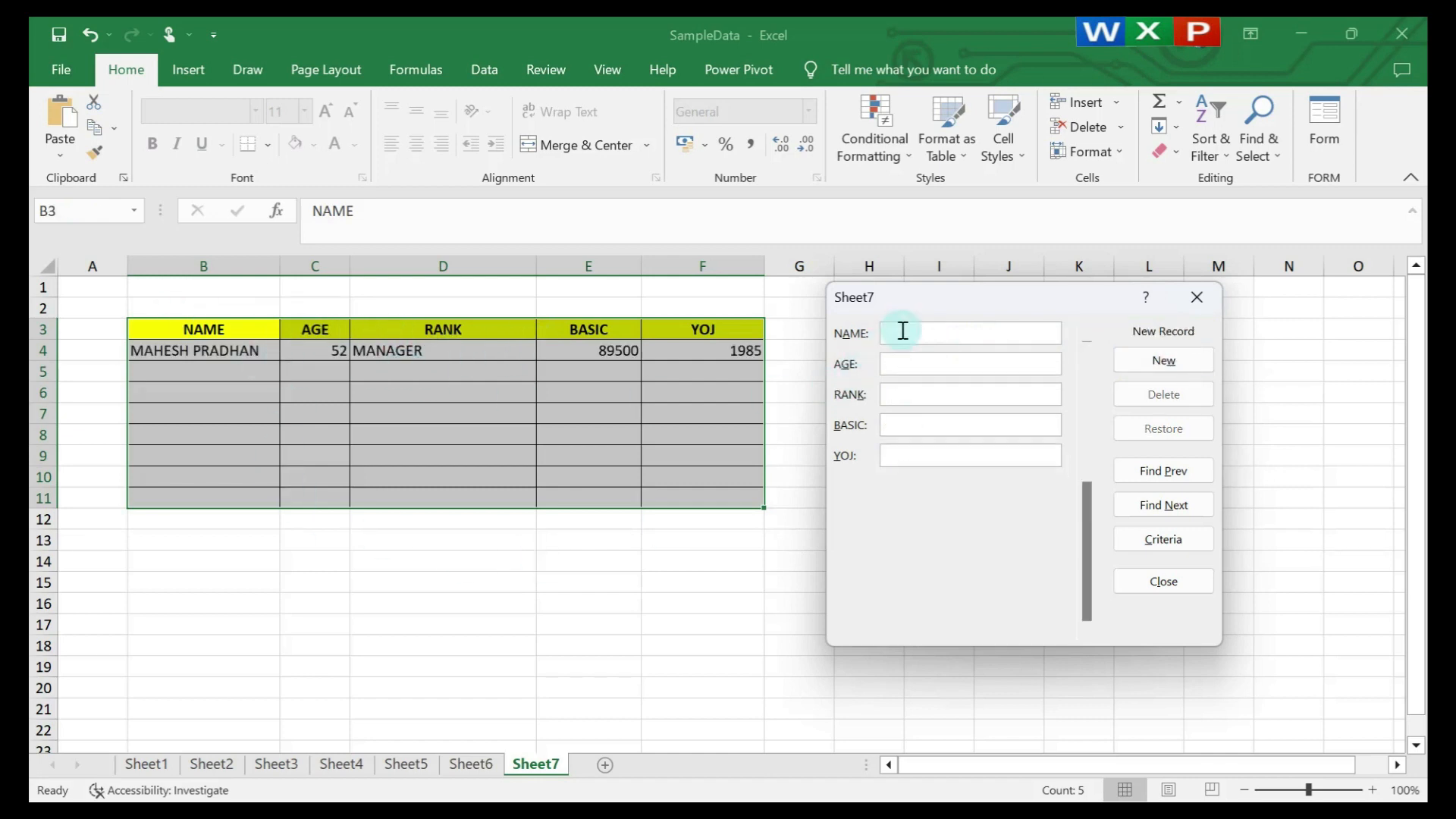
Add a second form record with the employee's full name, age 26, rank OFFICER, basic 26300 and YOJ 2010.
text(HARIHAR SAHU)
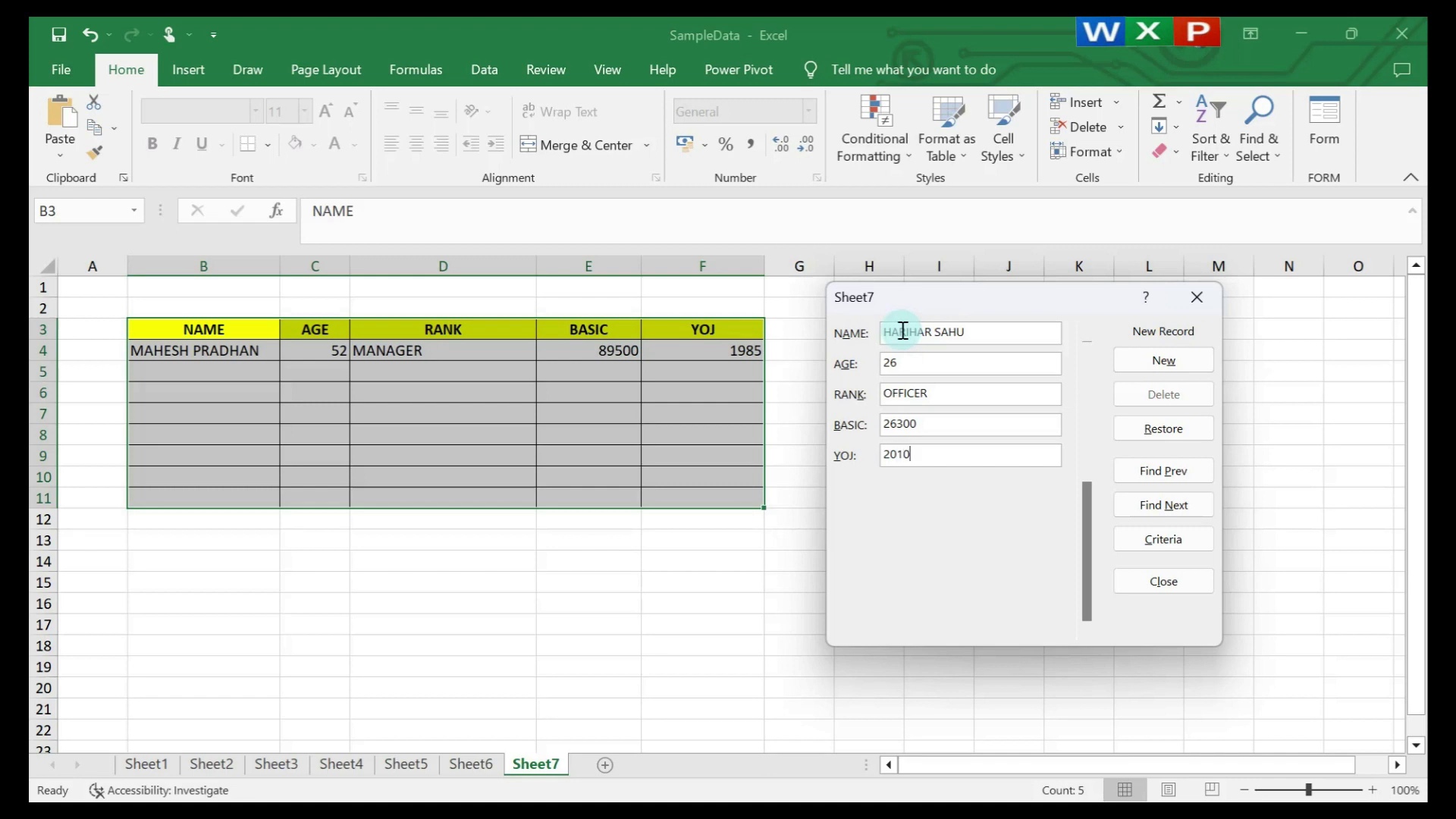
click(1159, 364)
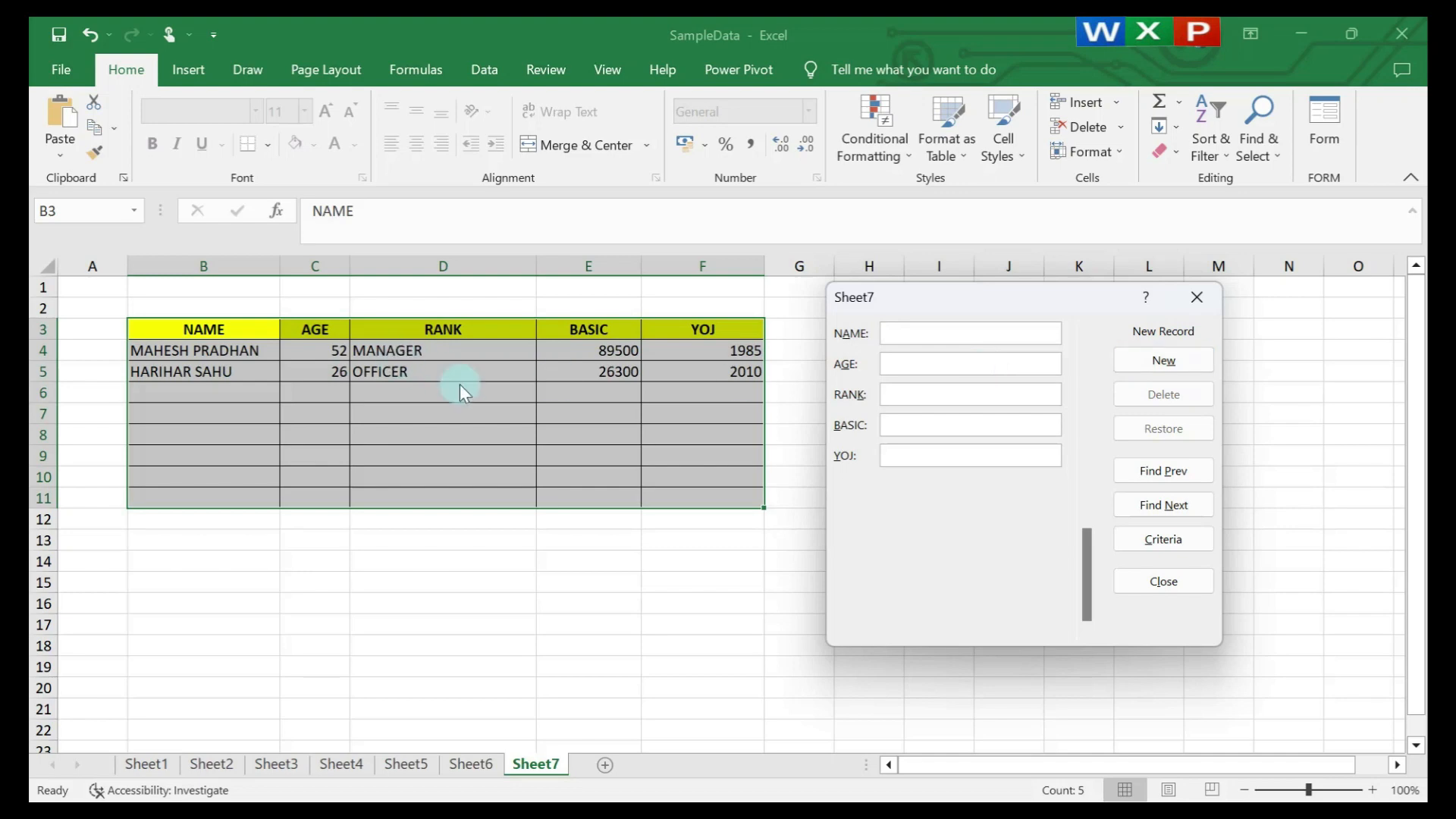
Add a third form record with the employee's full name, age 42, rank OFFICER, basic 56800 and YOJ 1995, and close the form.
click(936, 333)
text(HI)
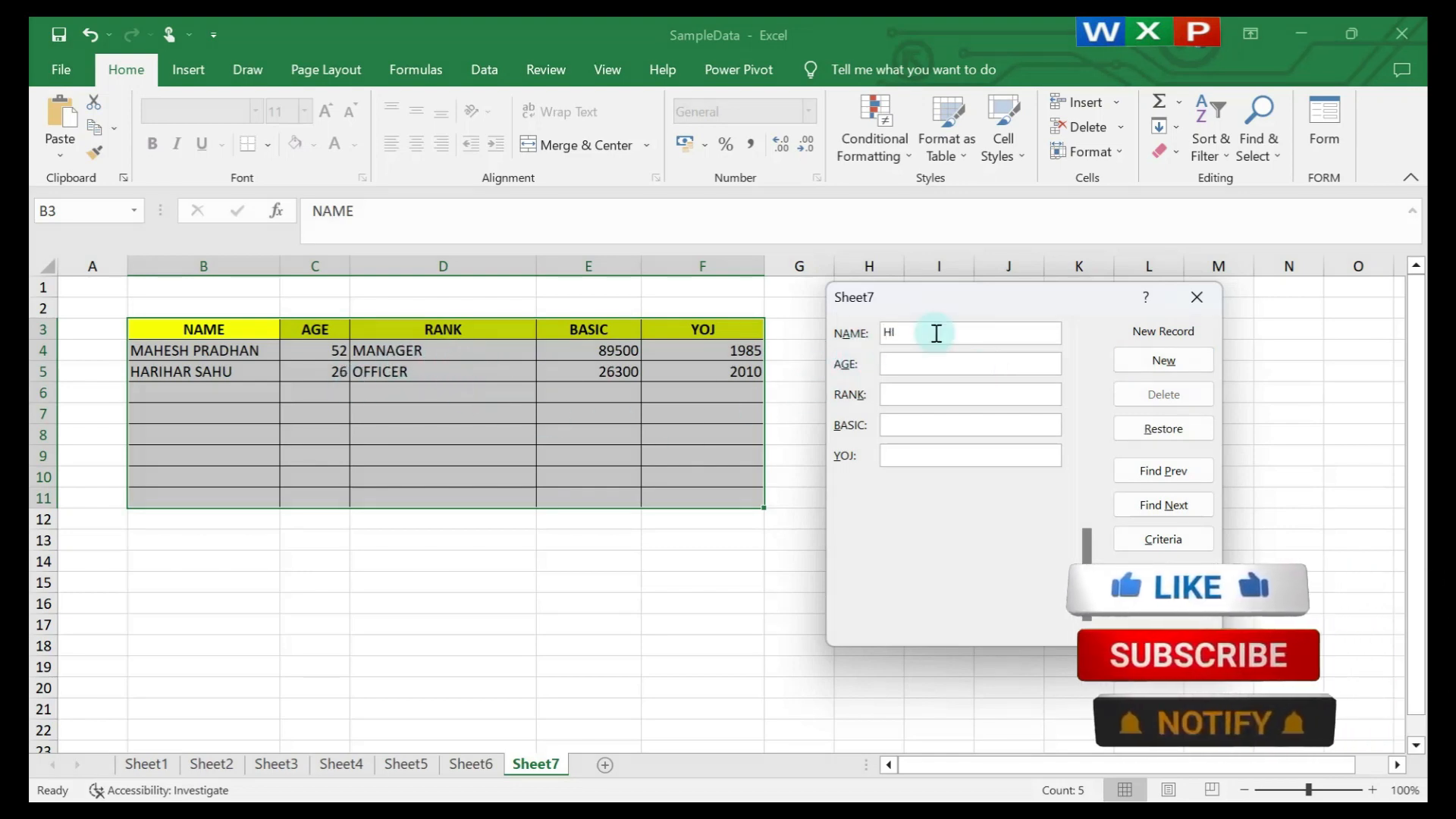
text(MESH )
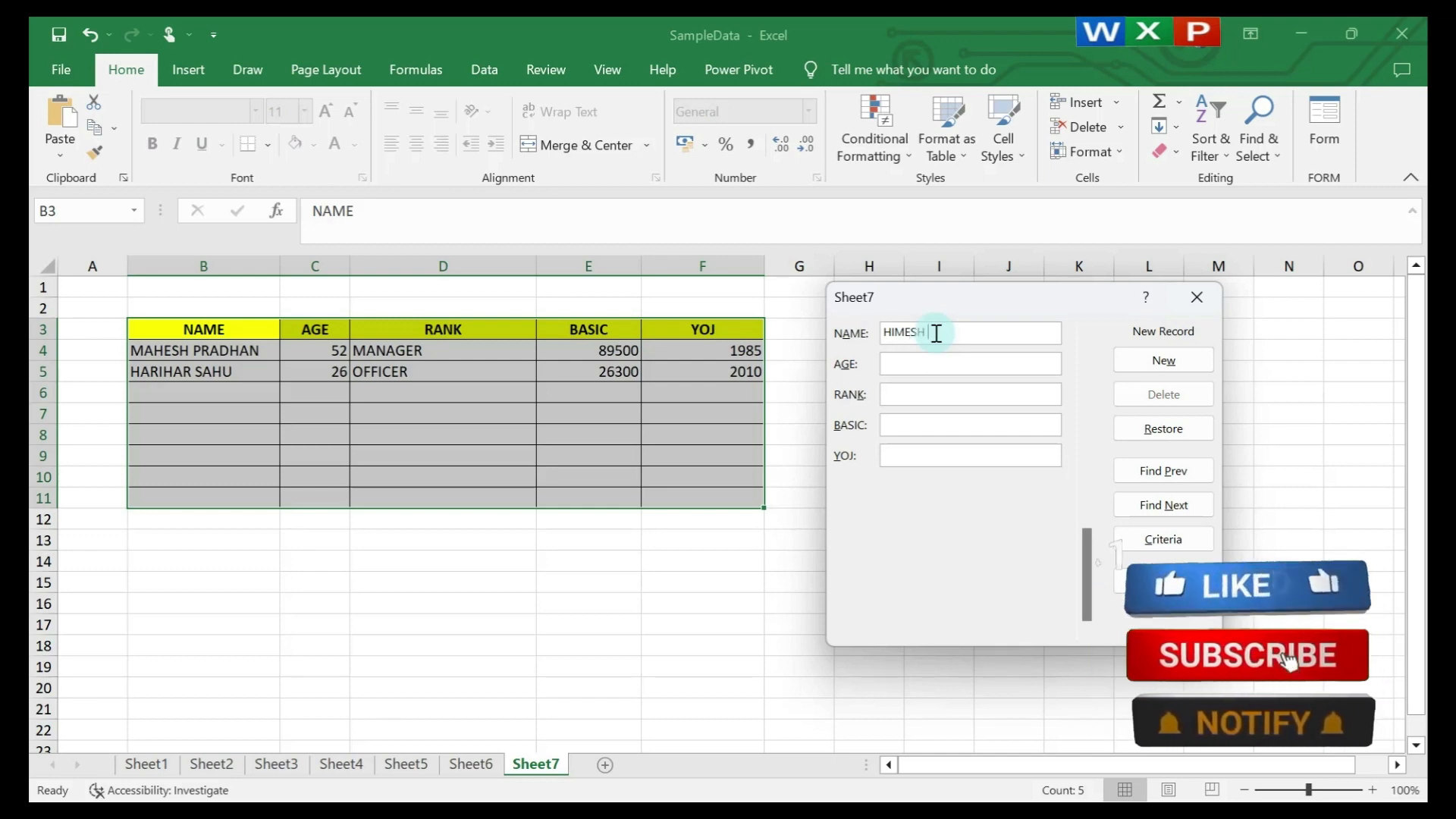
text(RAJ)
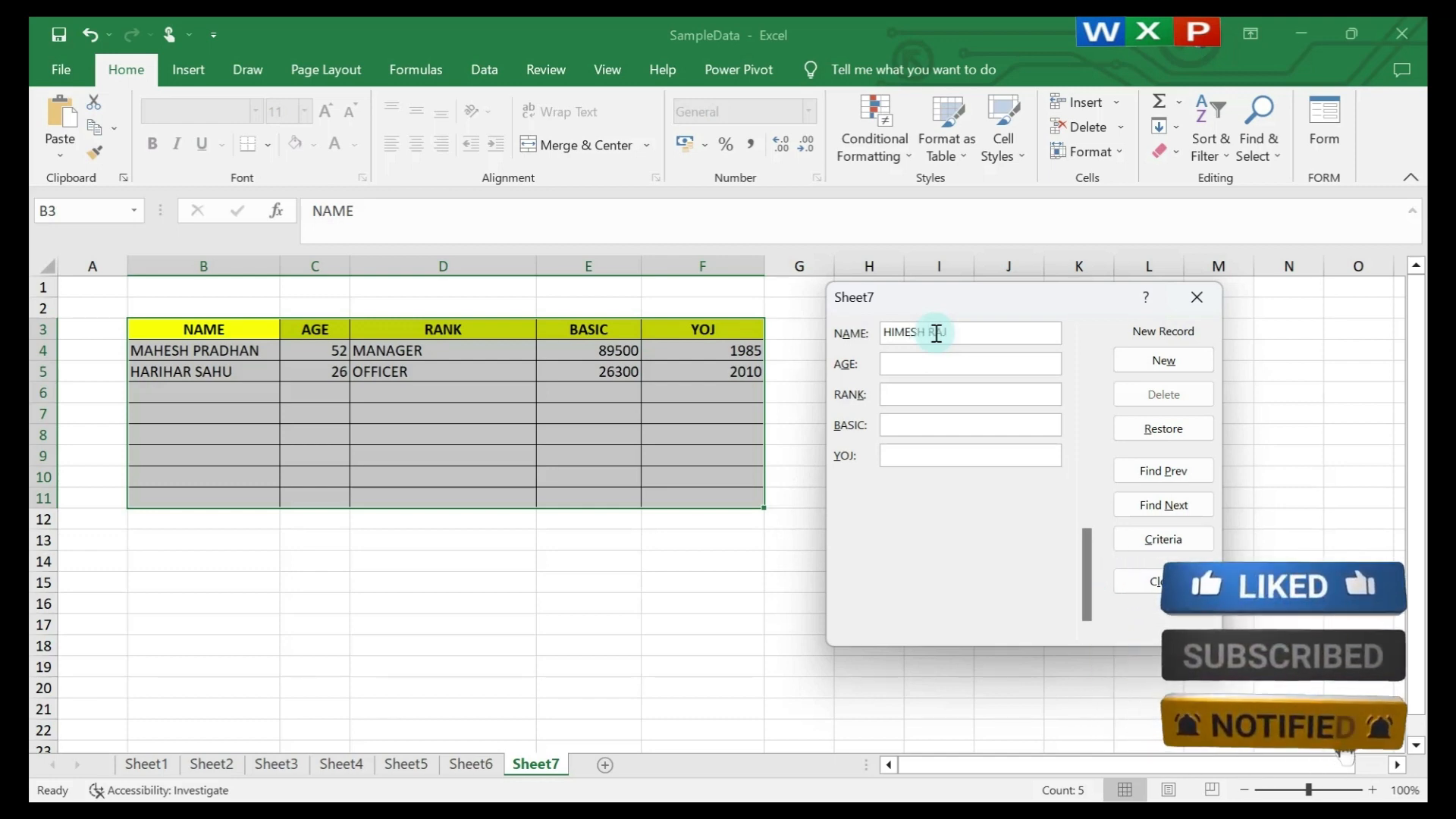
key(Tab)
text(42)
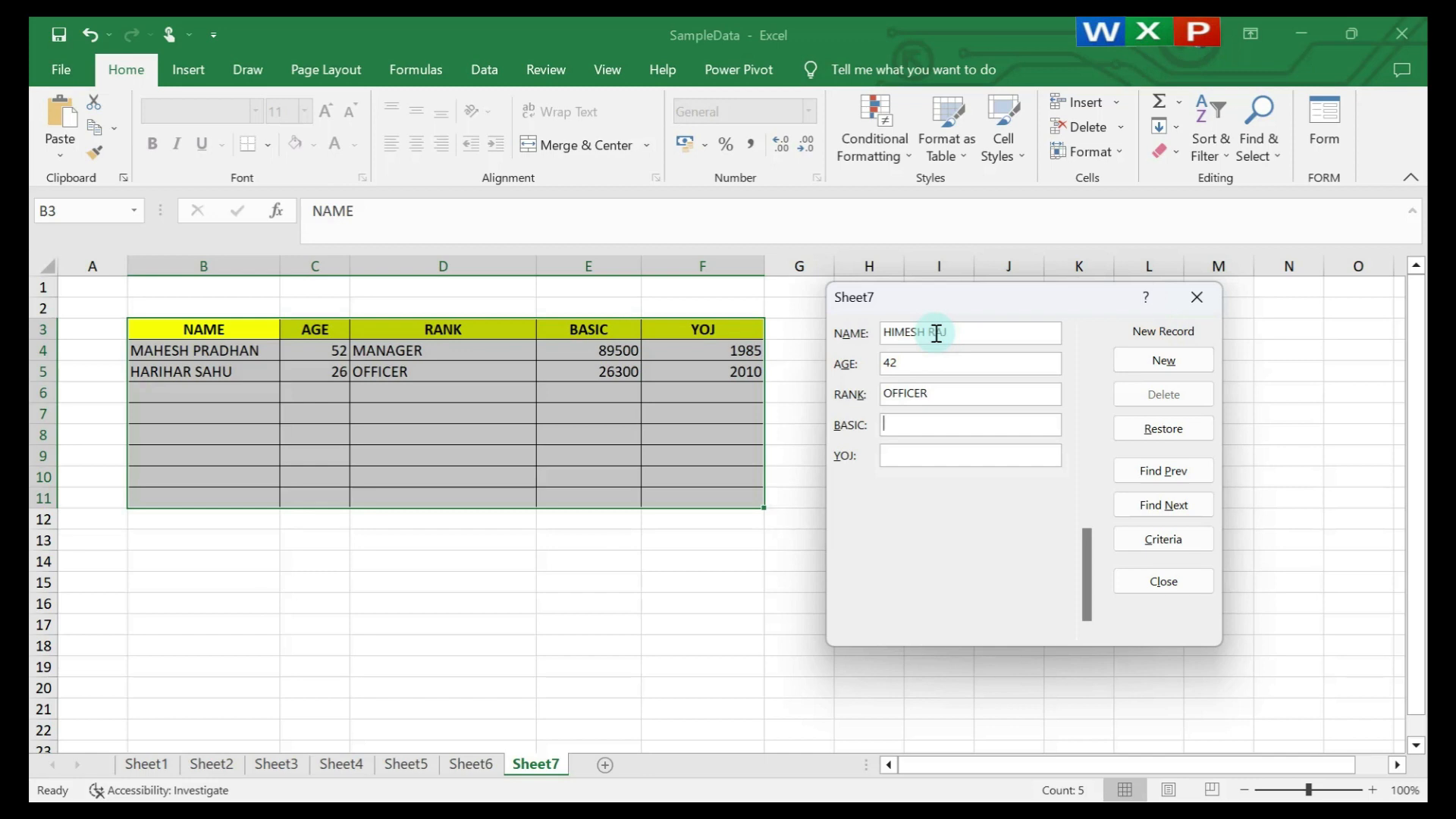
text(00)
click(1153, 363)
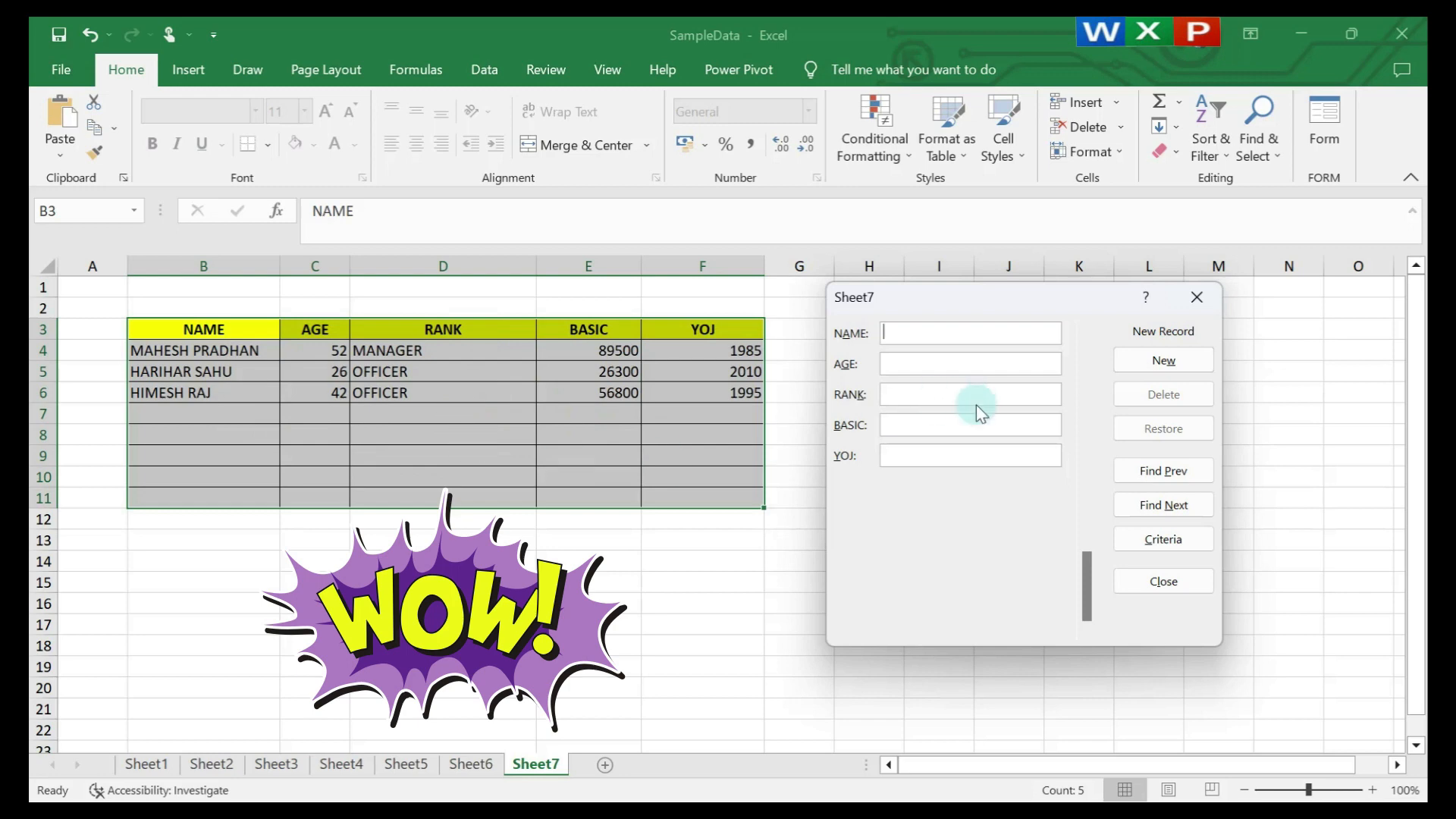
click(1176, 581)
click(987, 480)
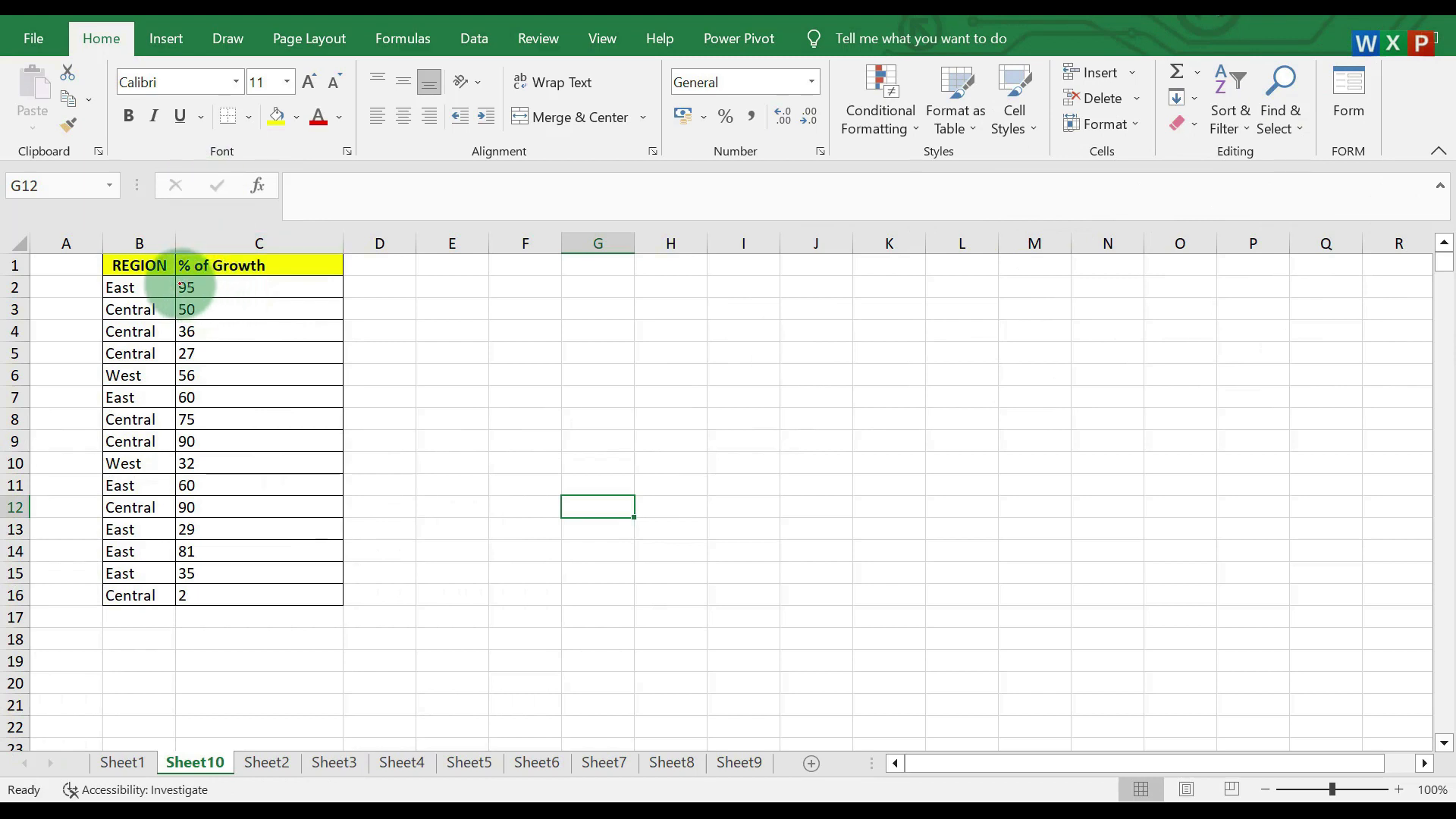
Sketch red ink marks around the first three % of Growth values in C2:C4.
mouse_move(180, 291)
mouse_down()
mouse_move(327, 301)
mouse_move(330, 278)
mouse_up()
mouse_move(174, 302)
mouse_down()
mouse_move(212, 319)
mouse_move(257, 313)
mouse_up()
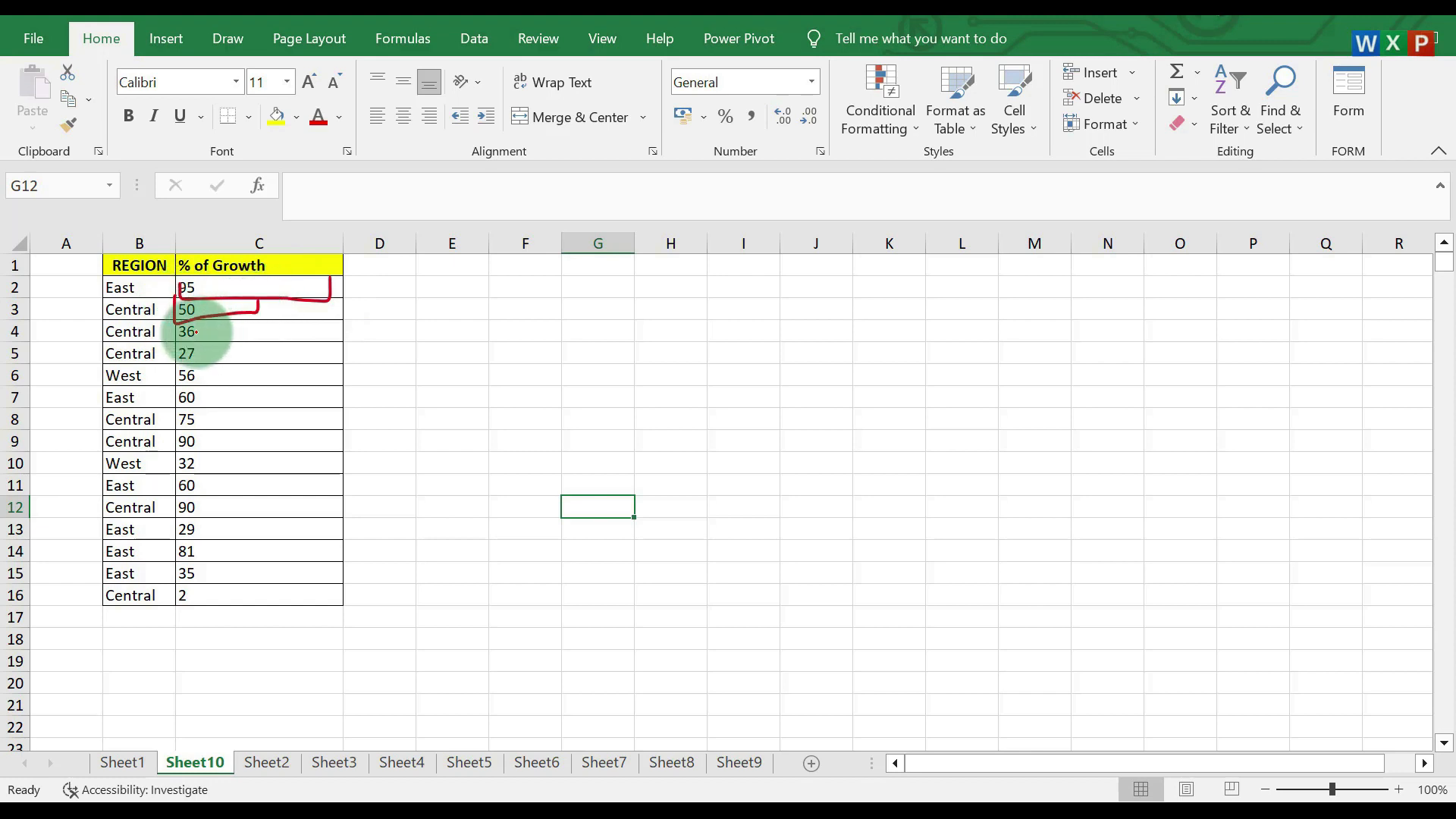
drag(177, 334, 227, 338)
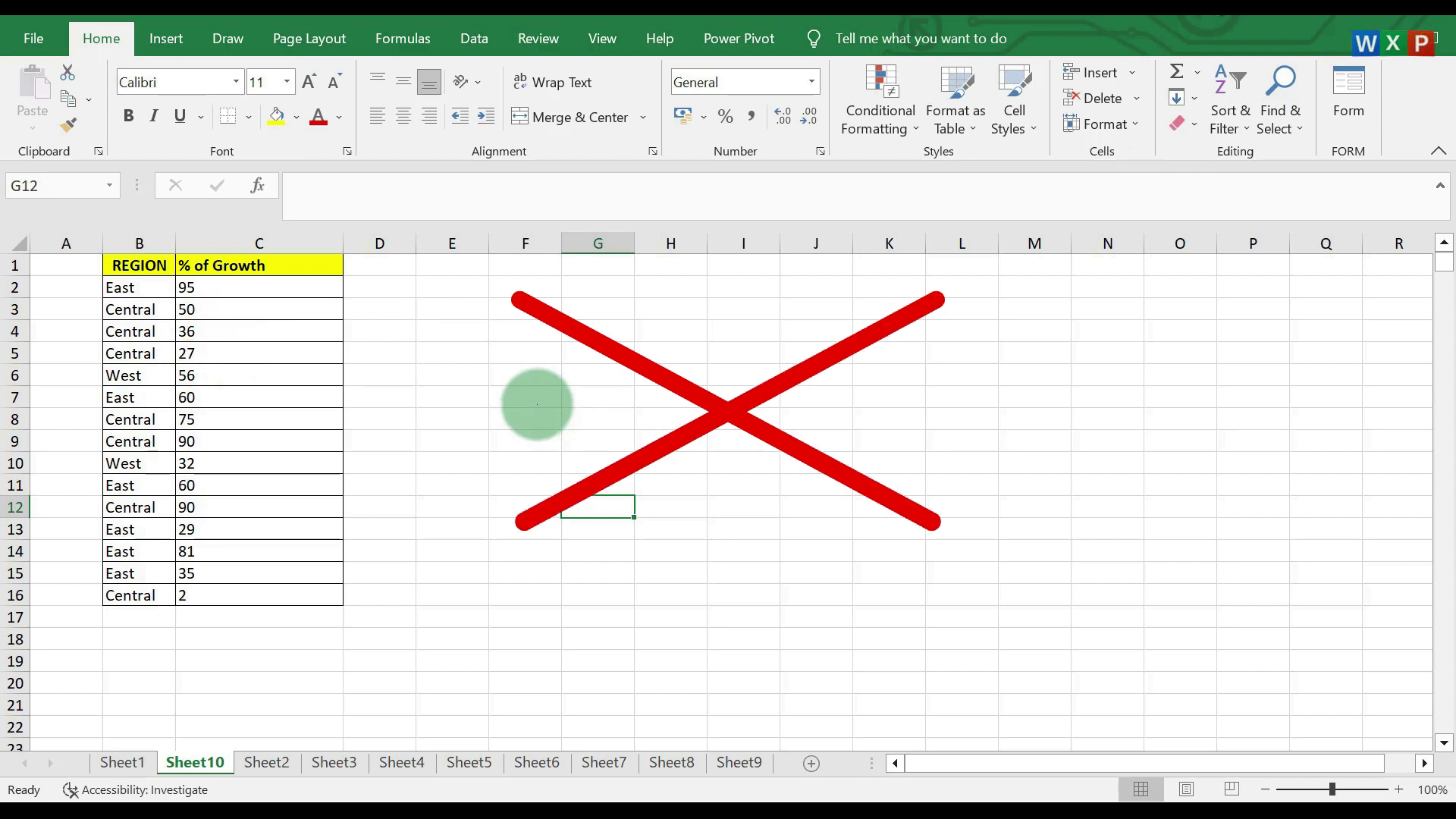
click(149, 40)
click(91, 43)
click(889, 120)
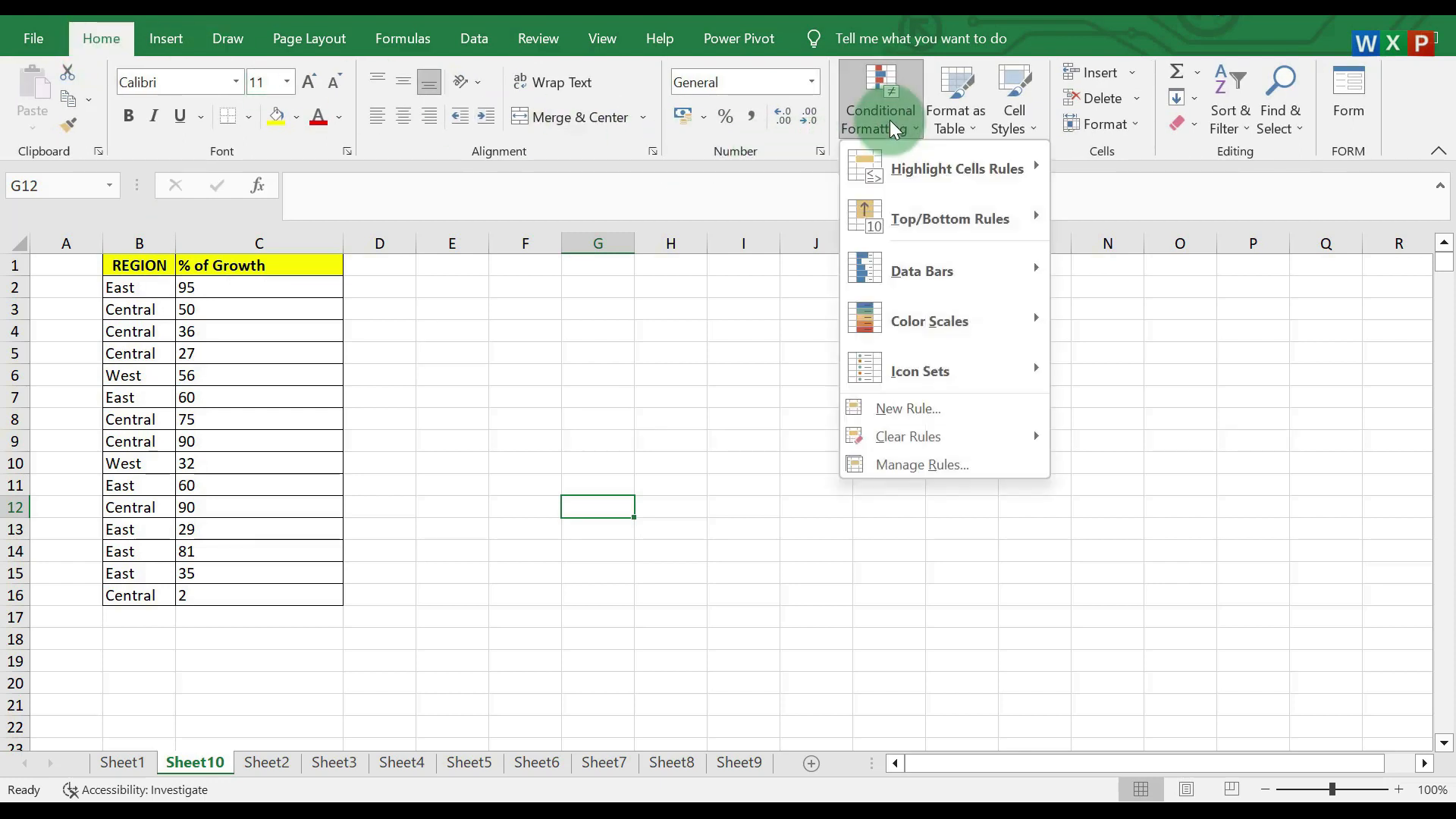
click(546, 467)
Apply blue solid fill data bars to the % of Growth column C with conditional formatting.
click(265, 231)
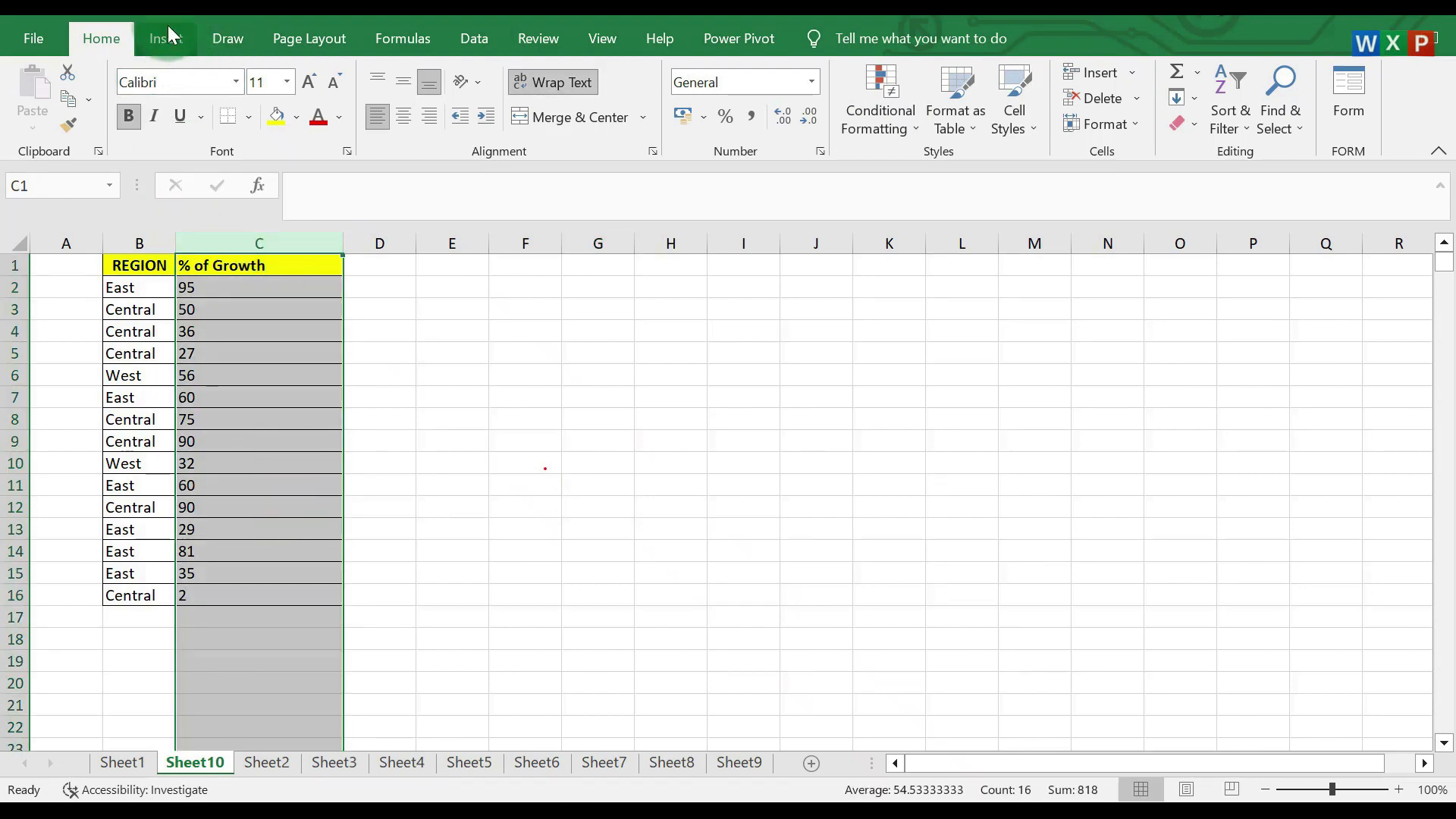
click(889, 129)
mouse_move(927, 275)
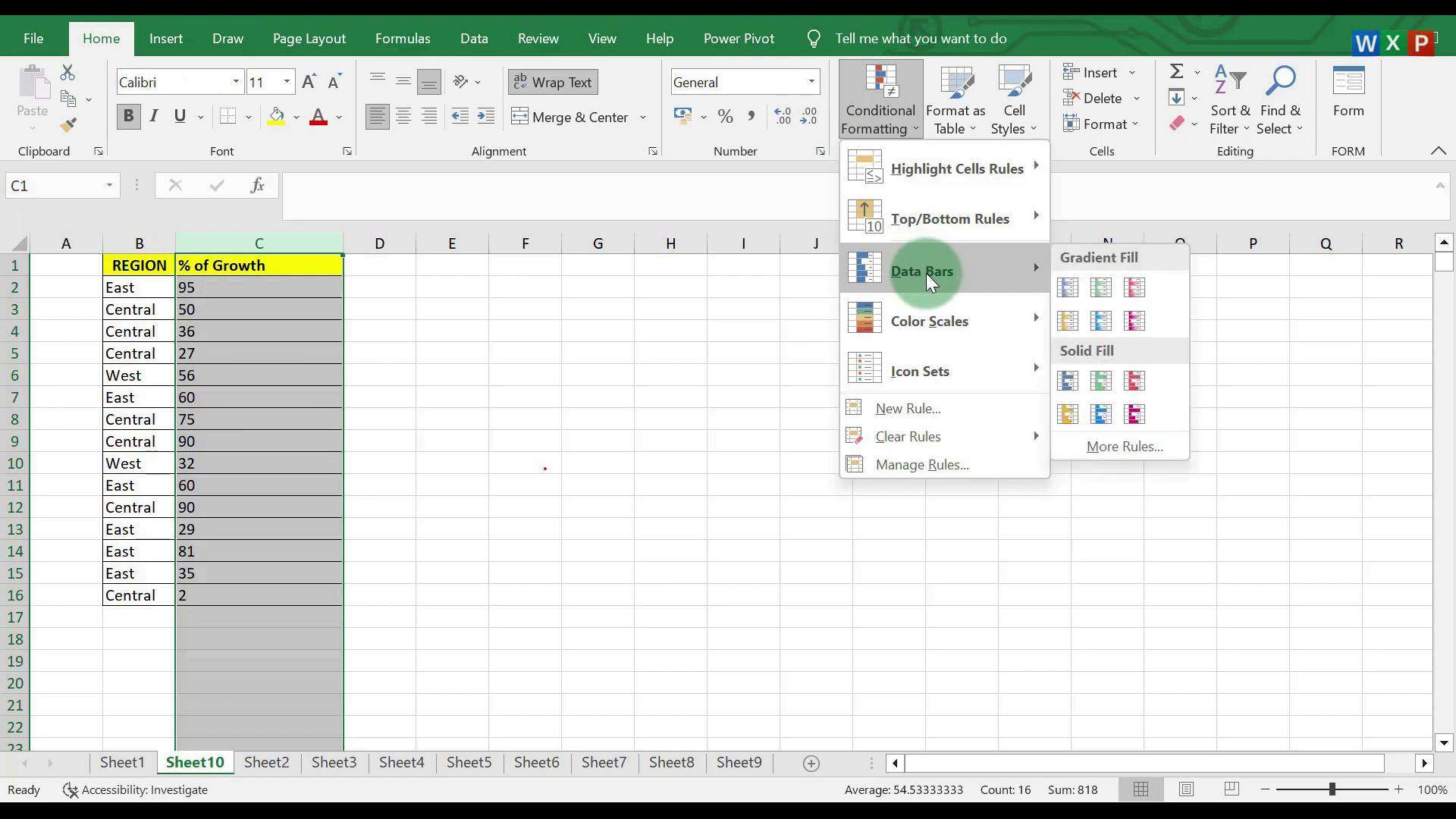
click(1070, 379)
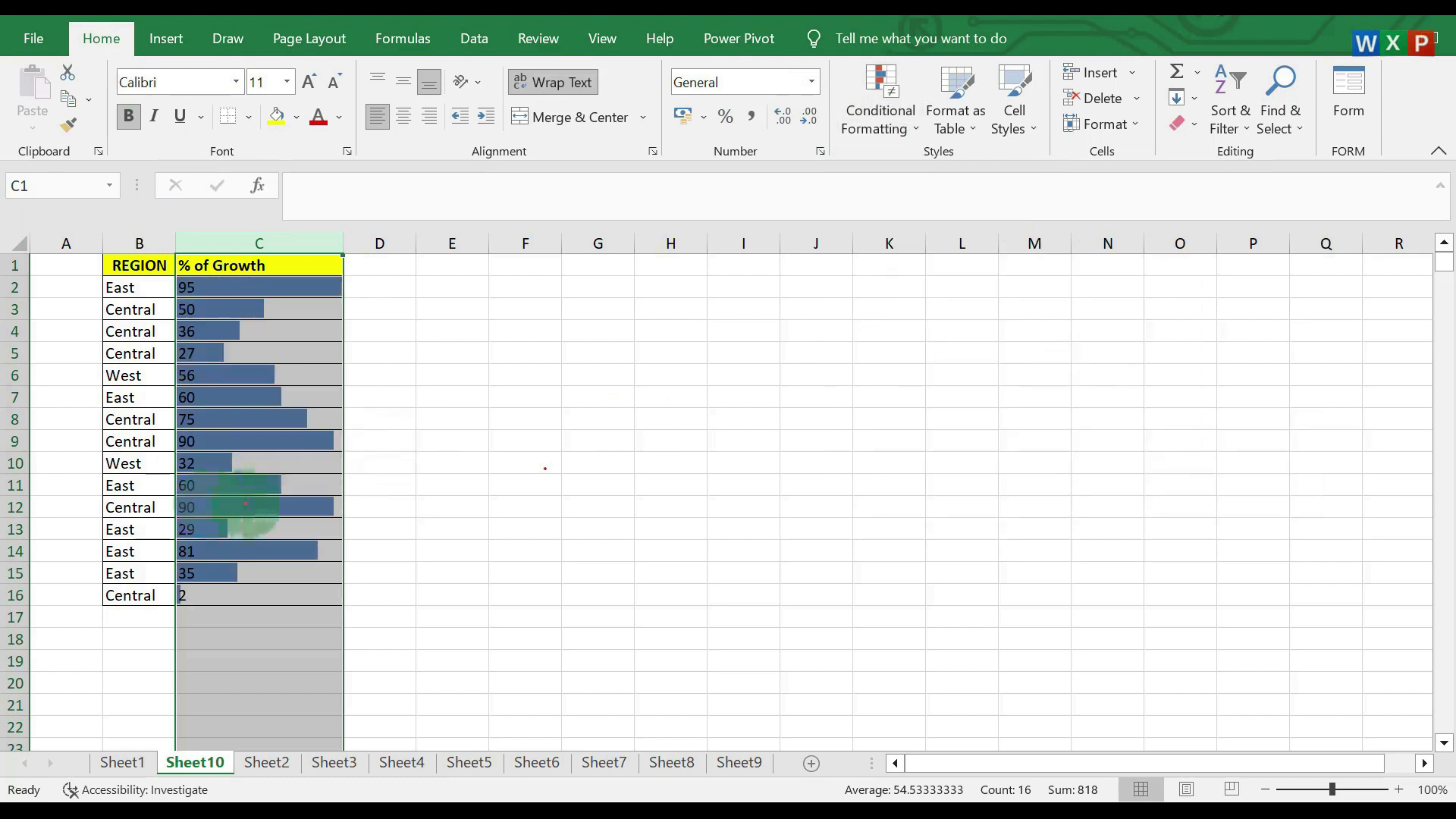
Switch from the red drawing pen back to the Select tool and return to the cell formatting commands.
click(147, 48)
click(117, 48)
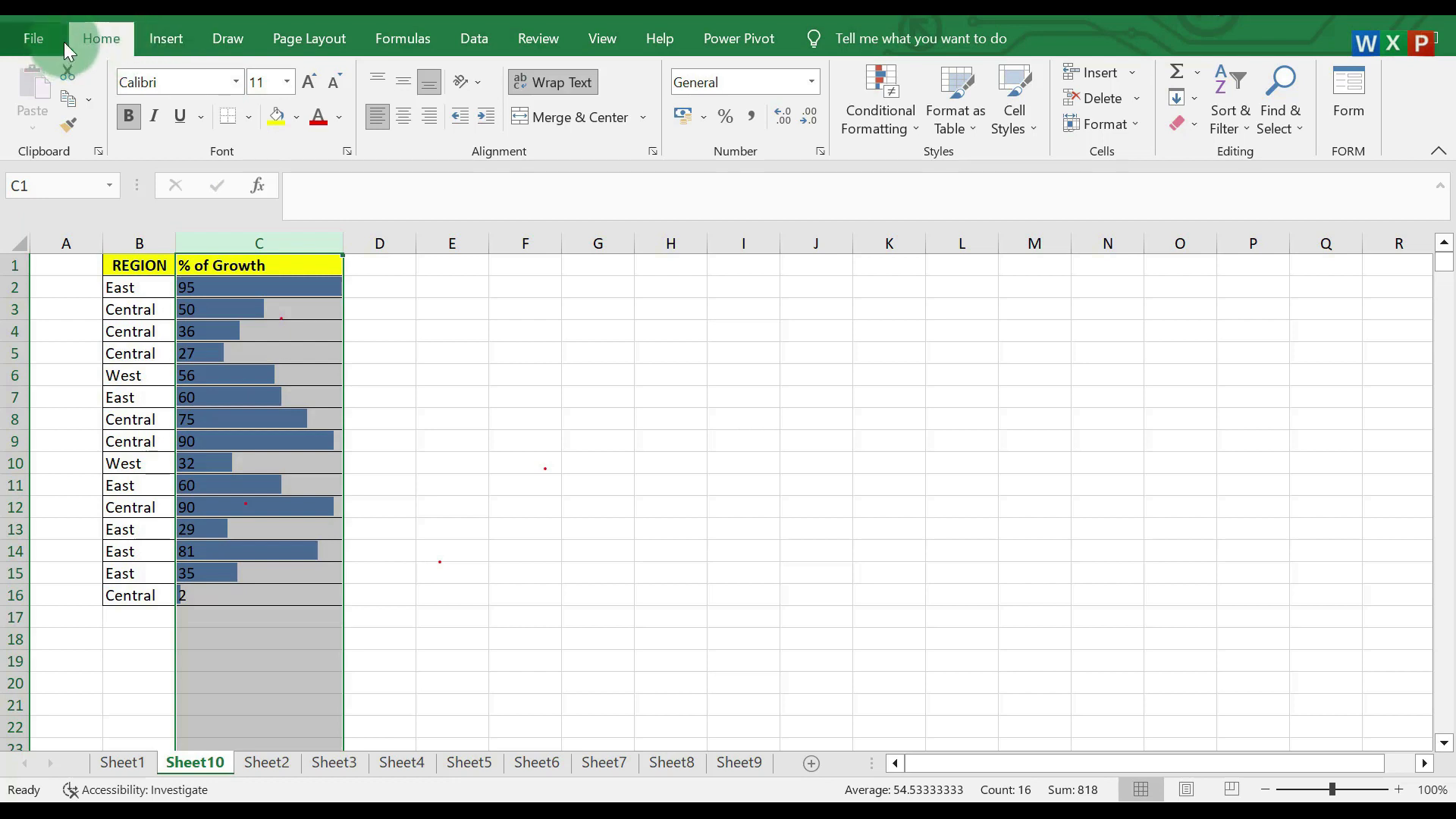
click(219, 39)
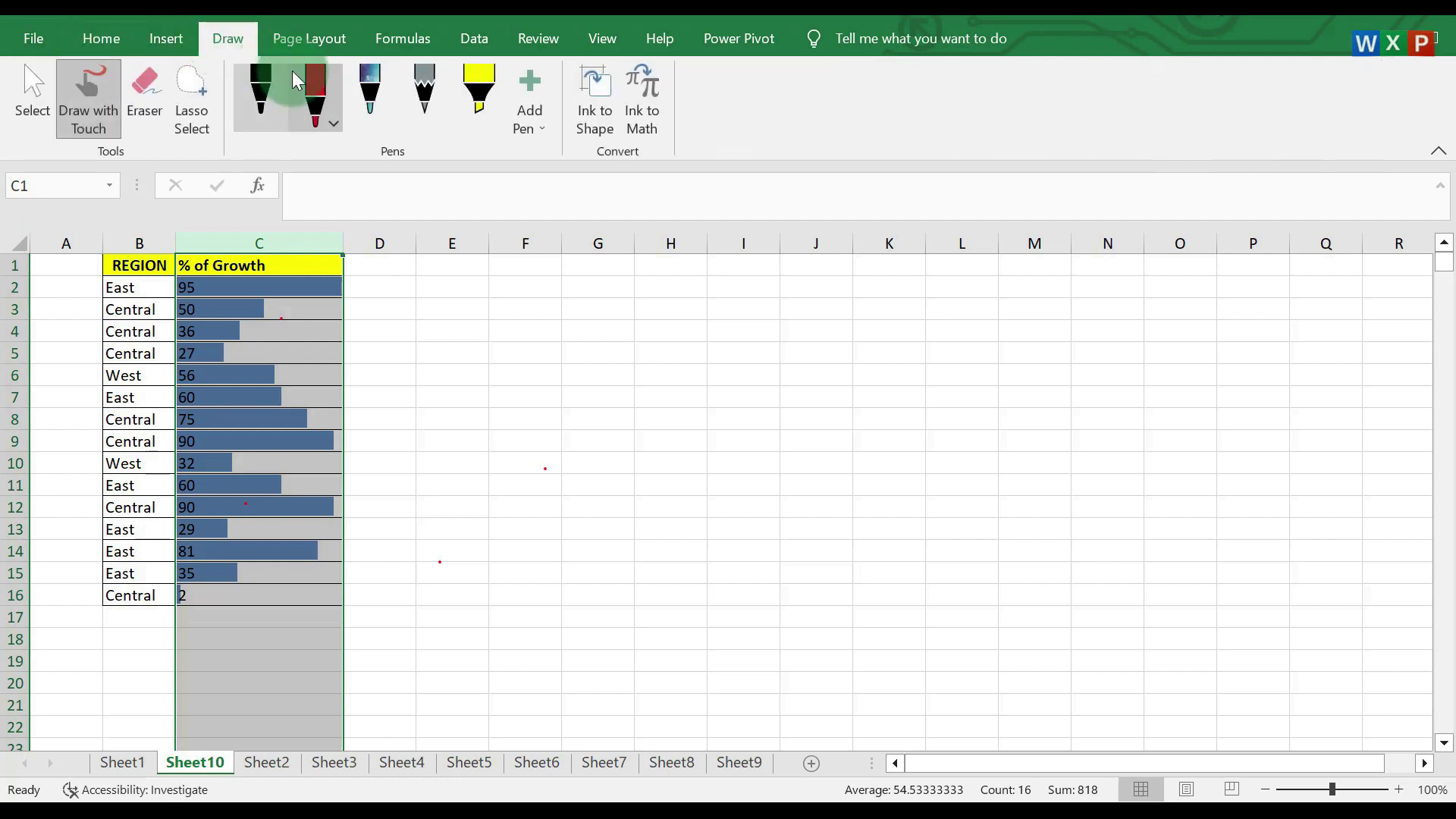
click(18, 100)
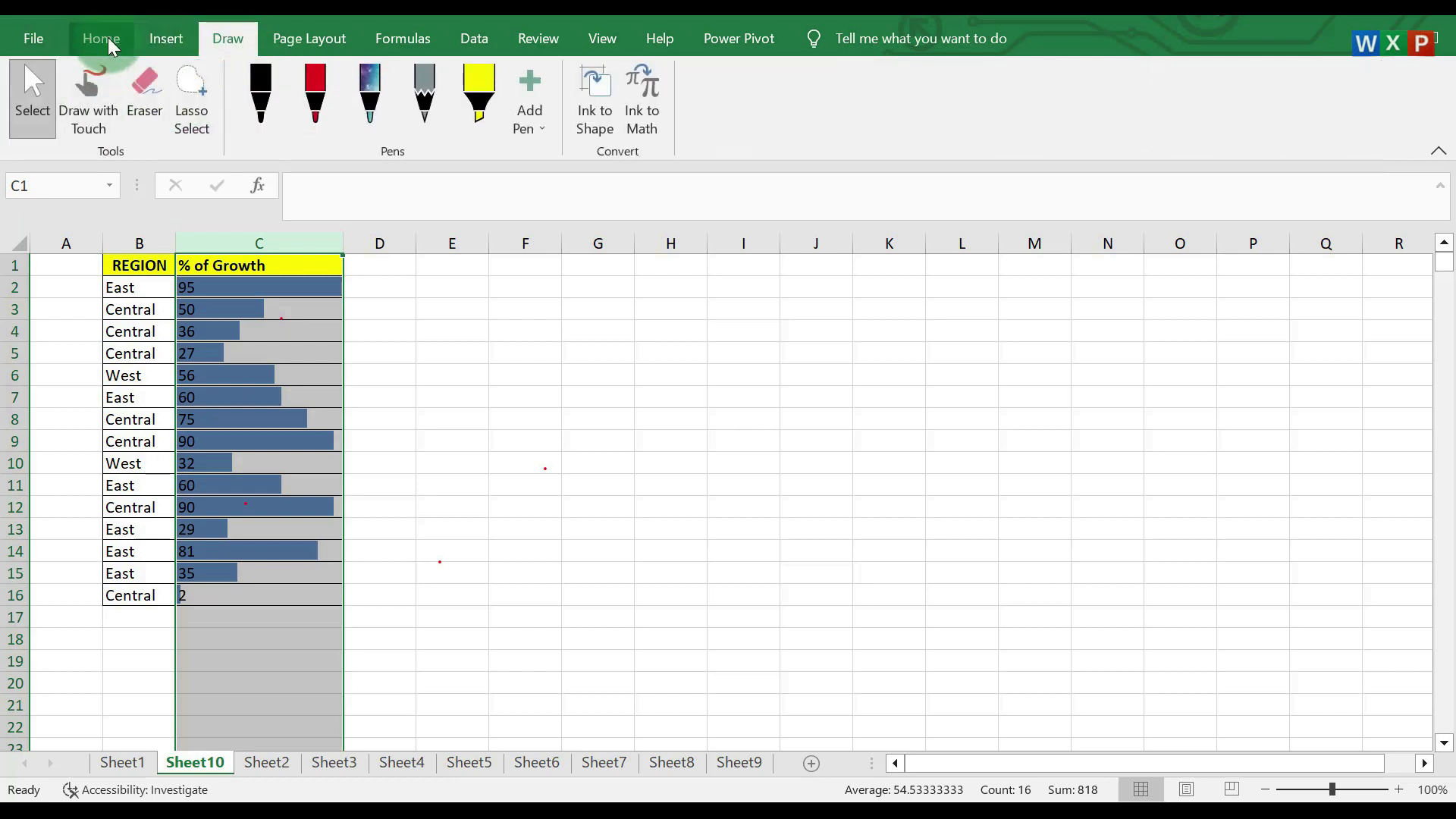
click(101, 39)
drag(258, 288, 258, 312)
click(211, 547)
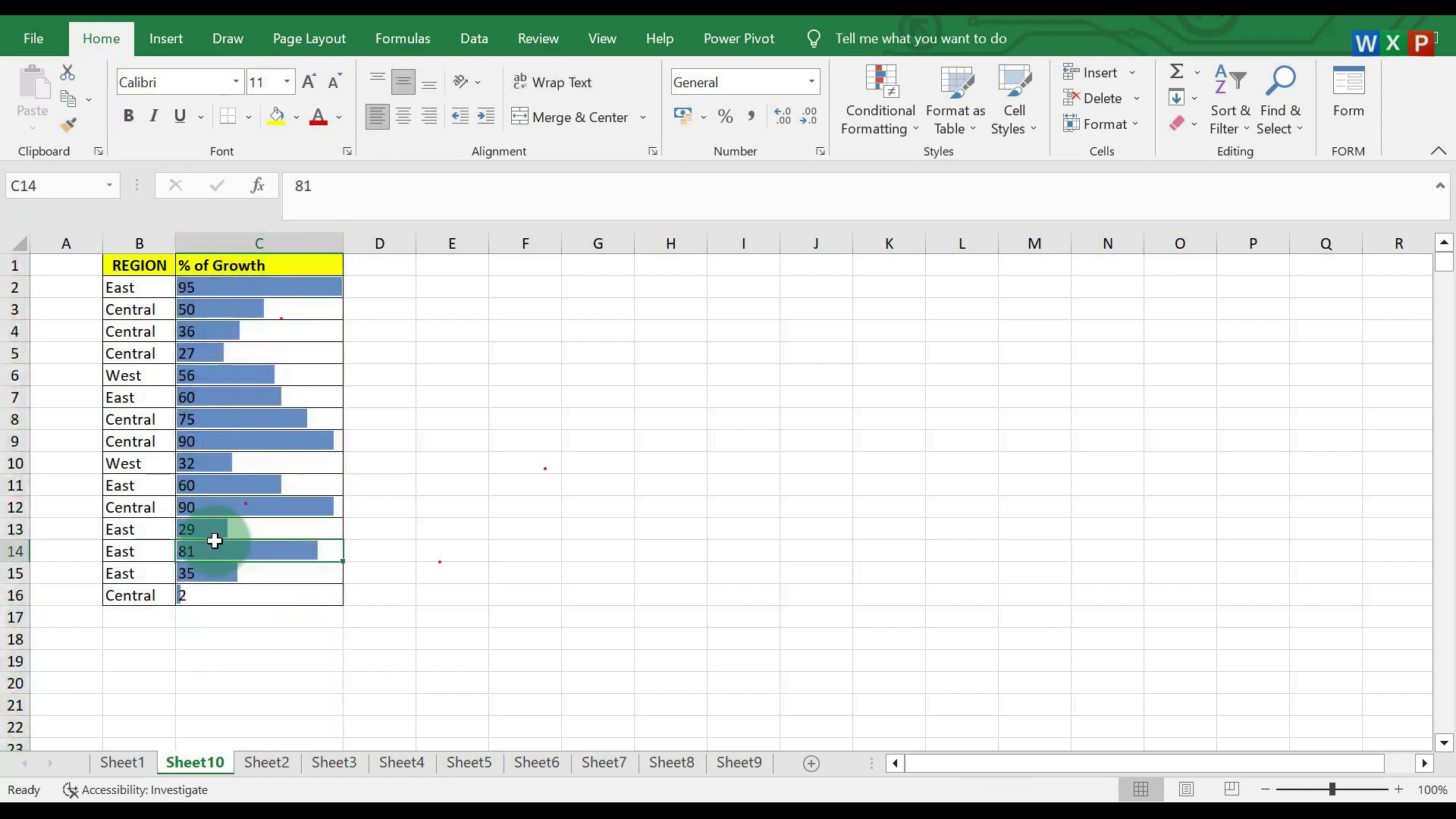
click(259, 282)
drag(258, 279, 263, 589)
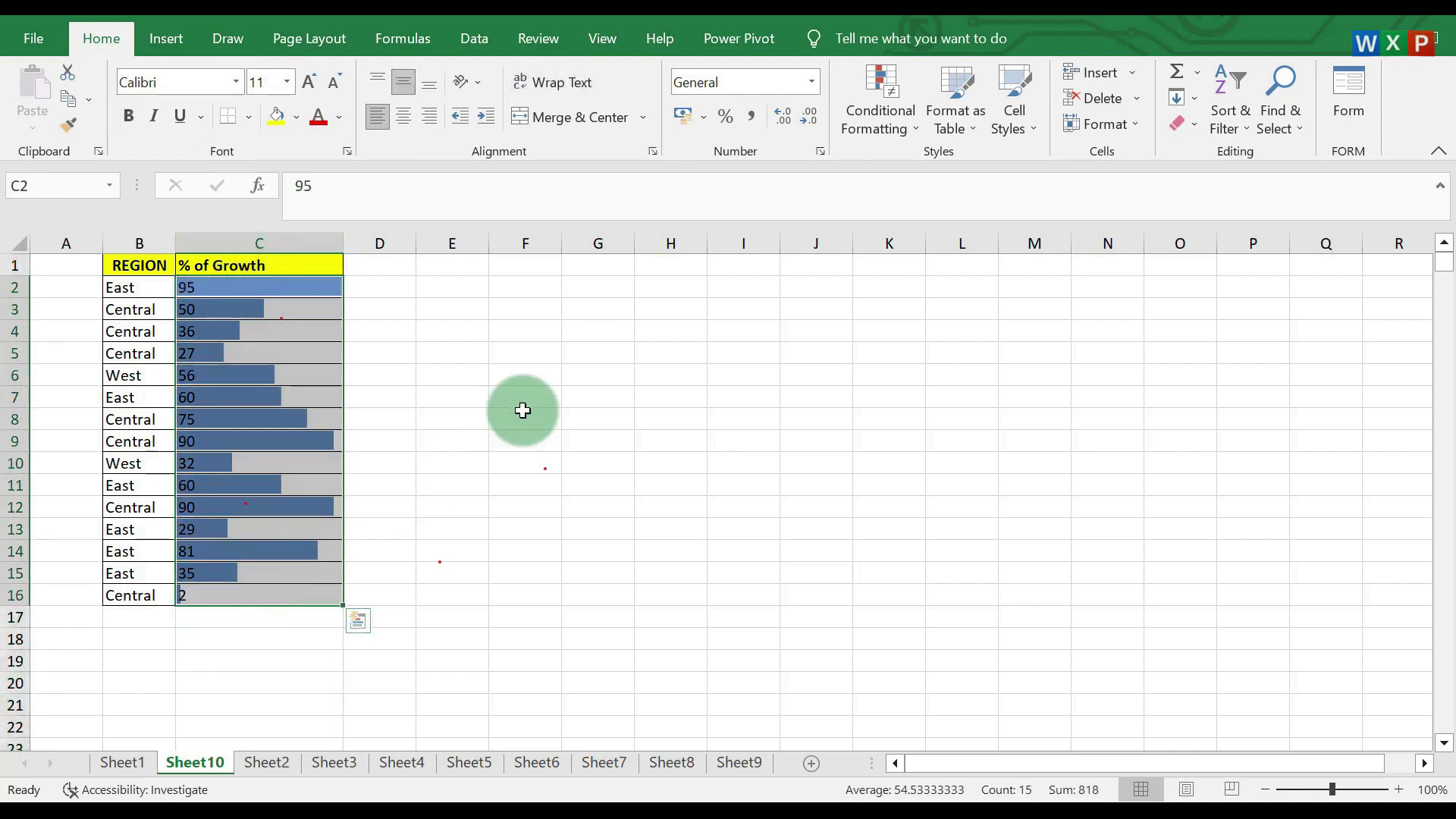
Change the % of Growth values to 40 in C16, 60 in C15 and 10 in C12.
click(267, 589)
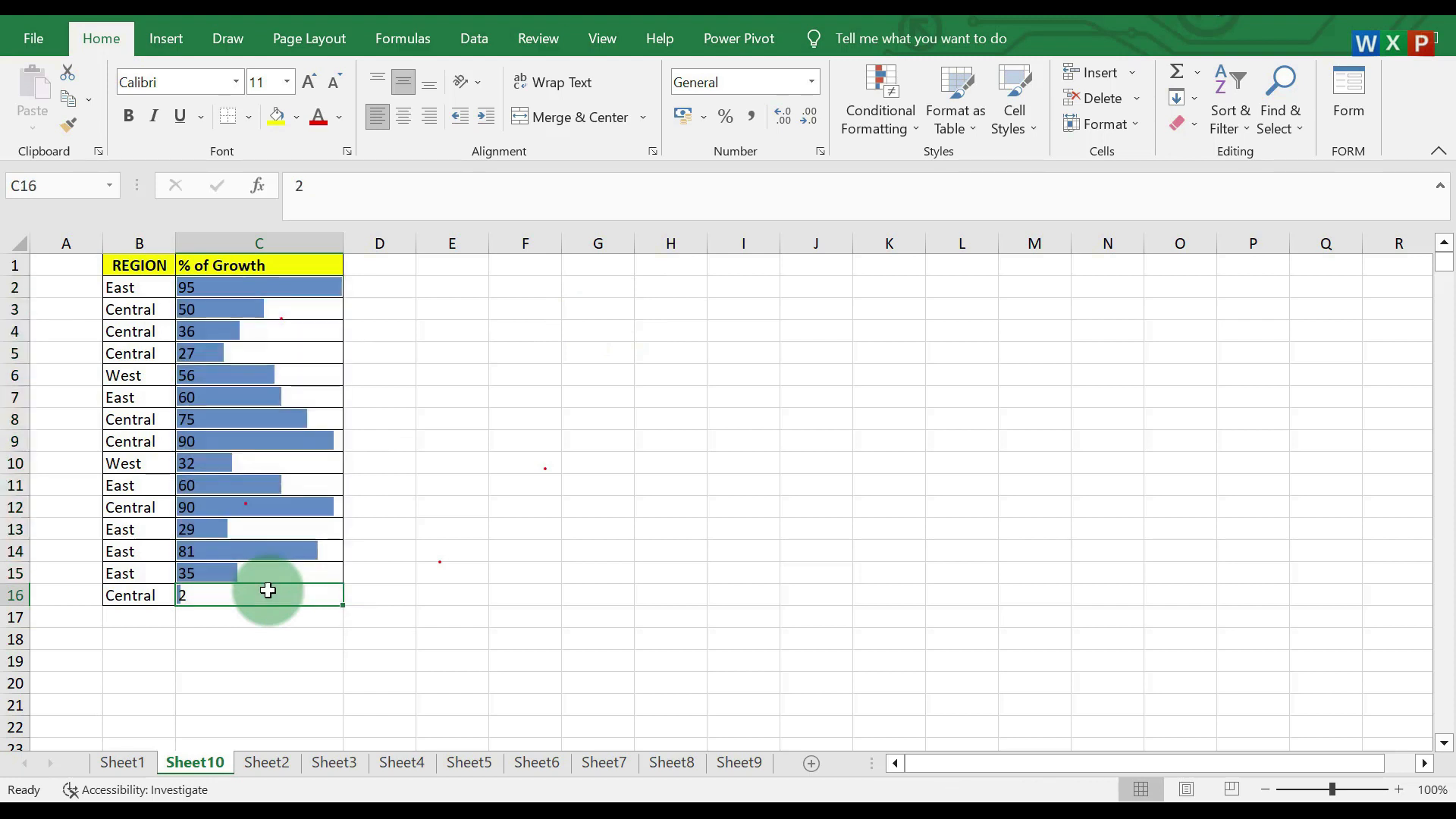
text(40)
key(Return)
key(Return)
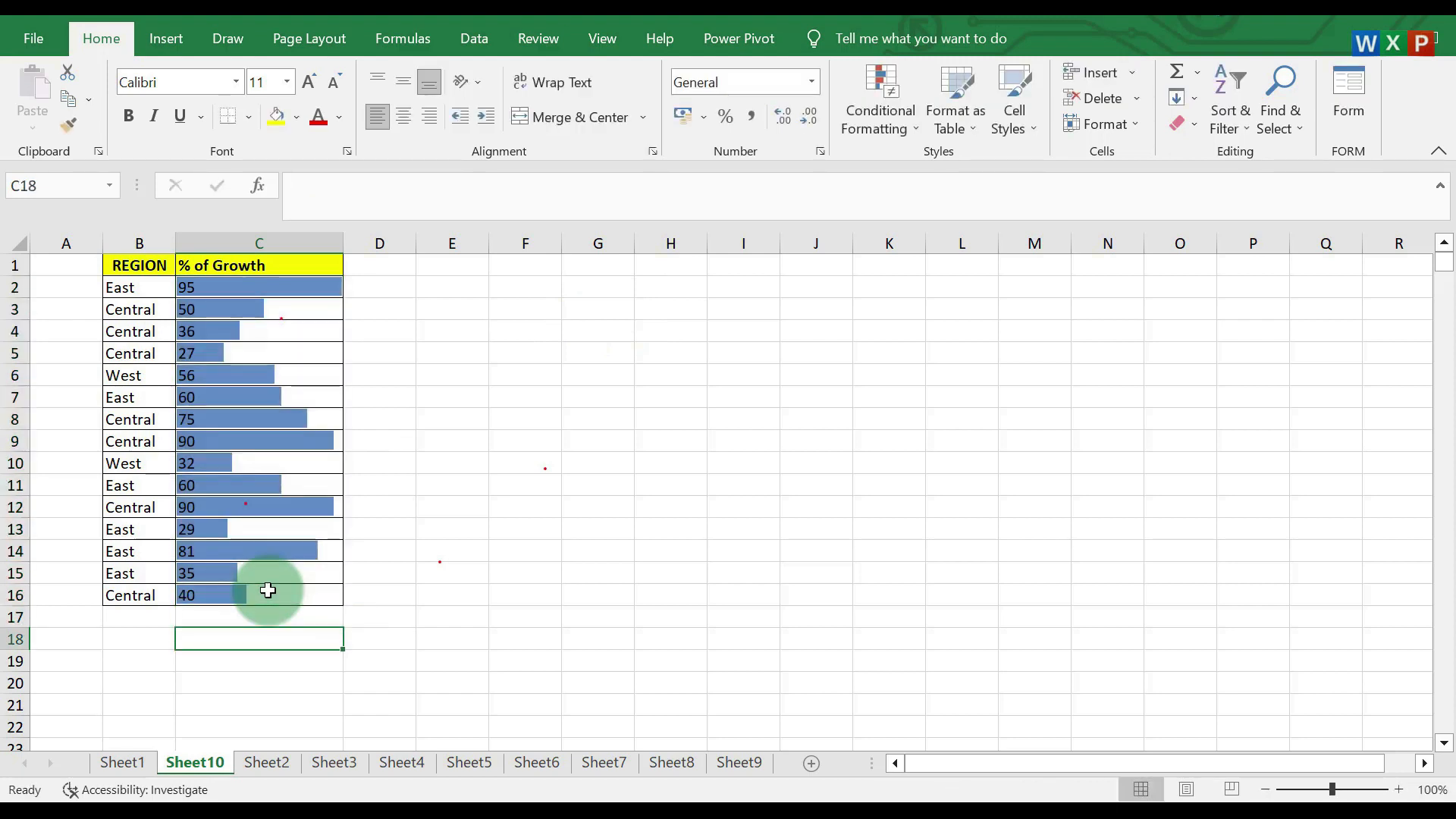
click(260, 564)
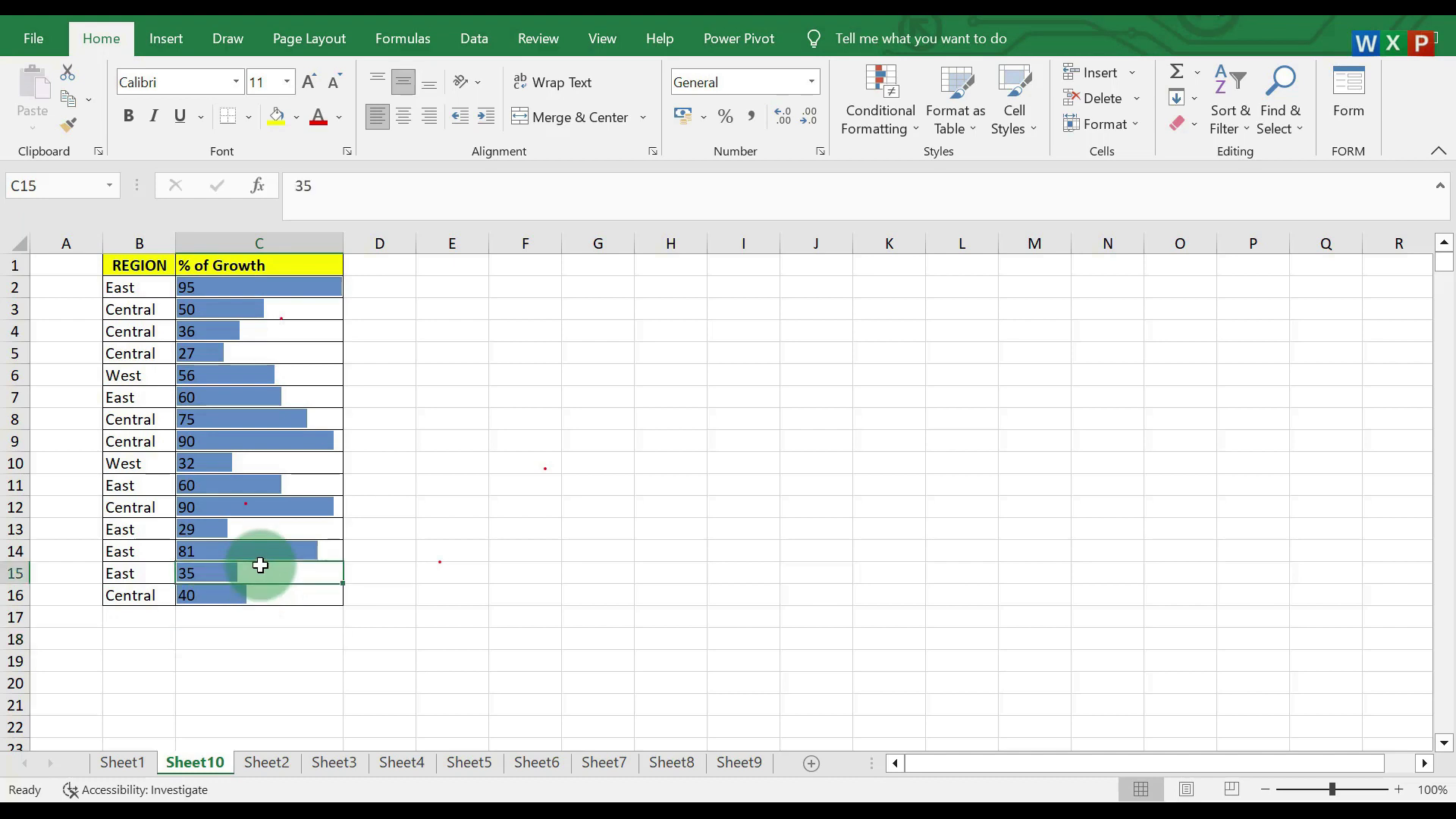
text(60)
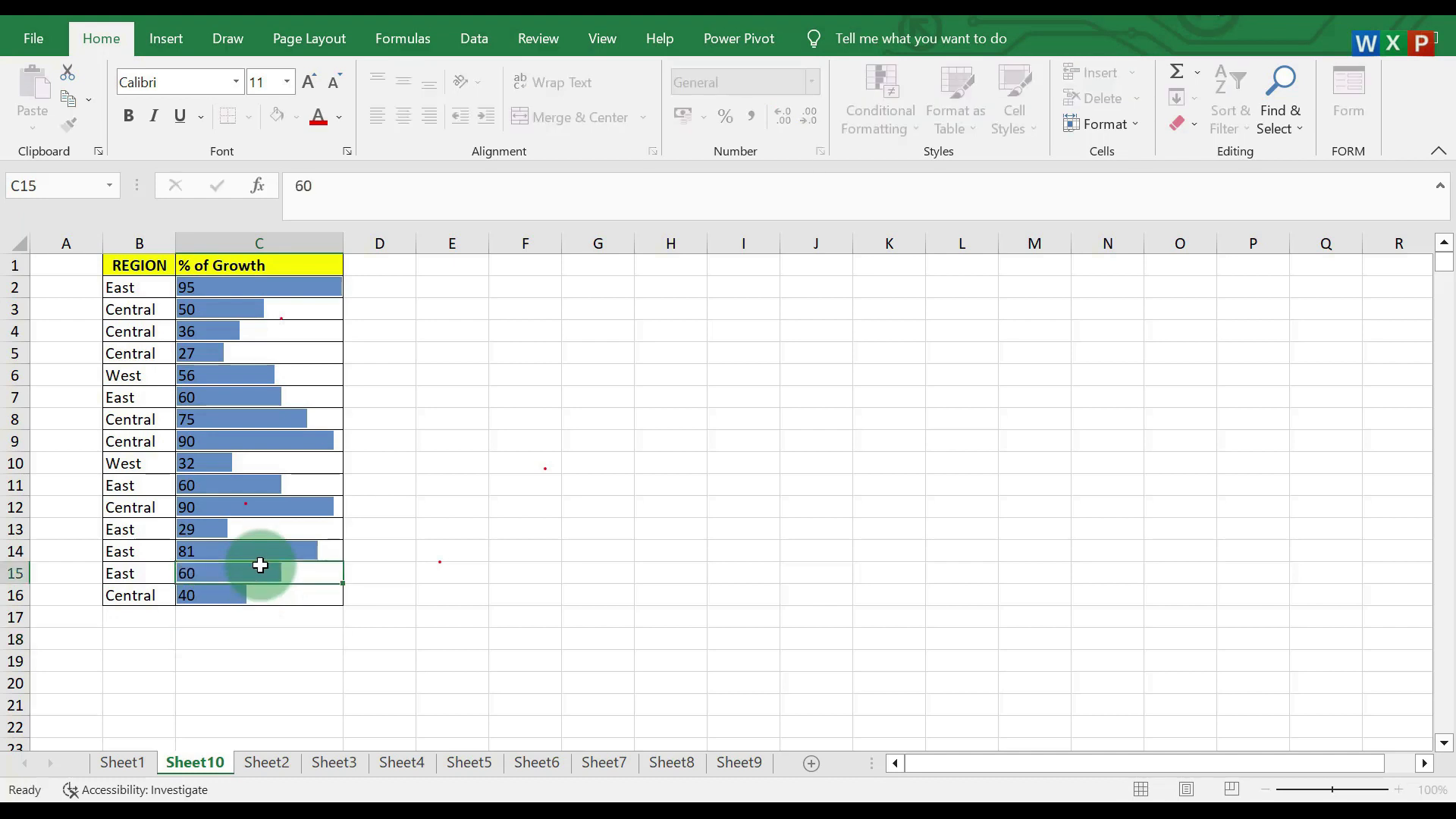
key(Return)
click(260, 507)
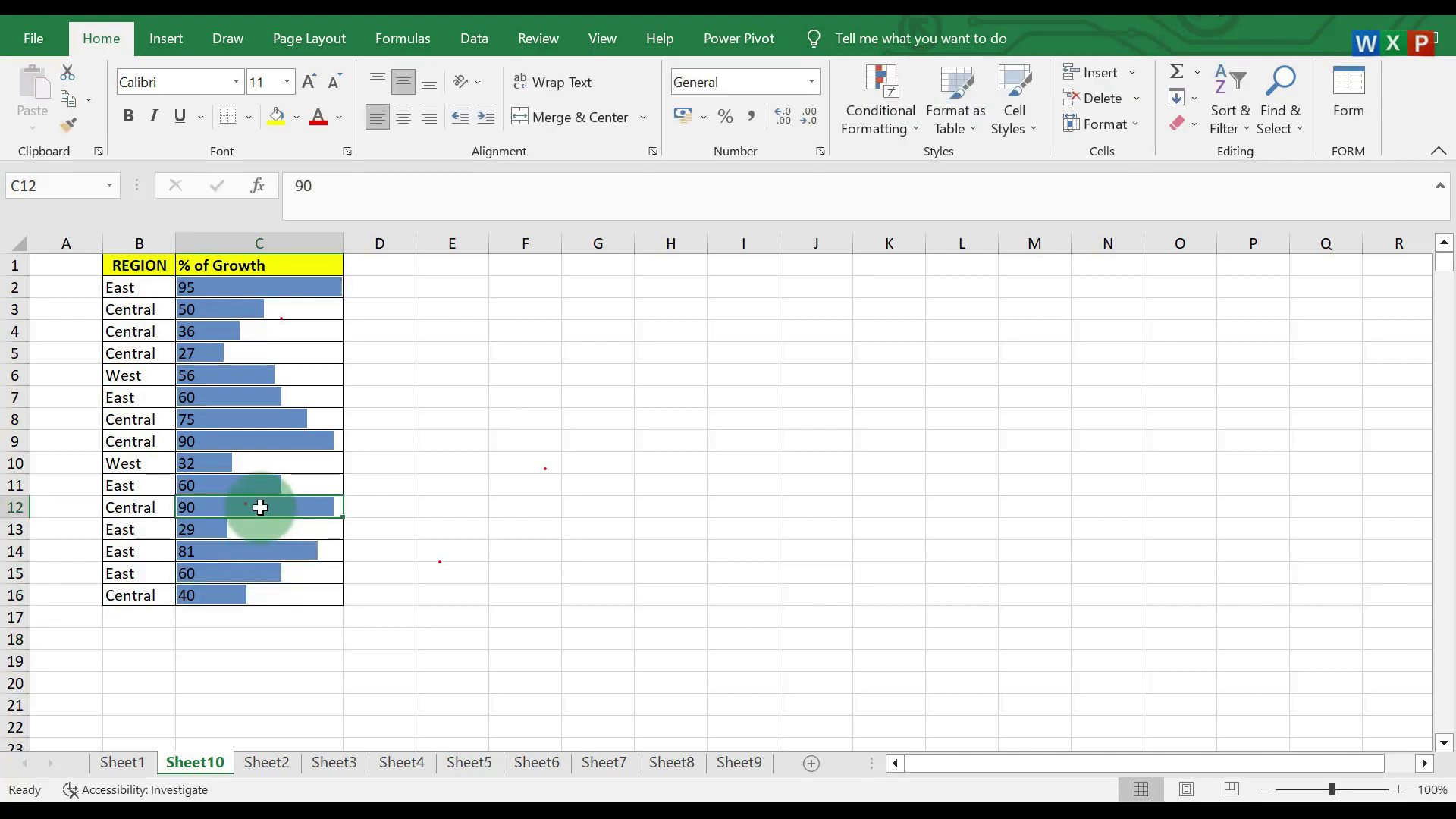
text(10)
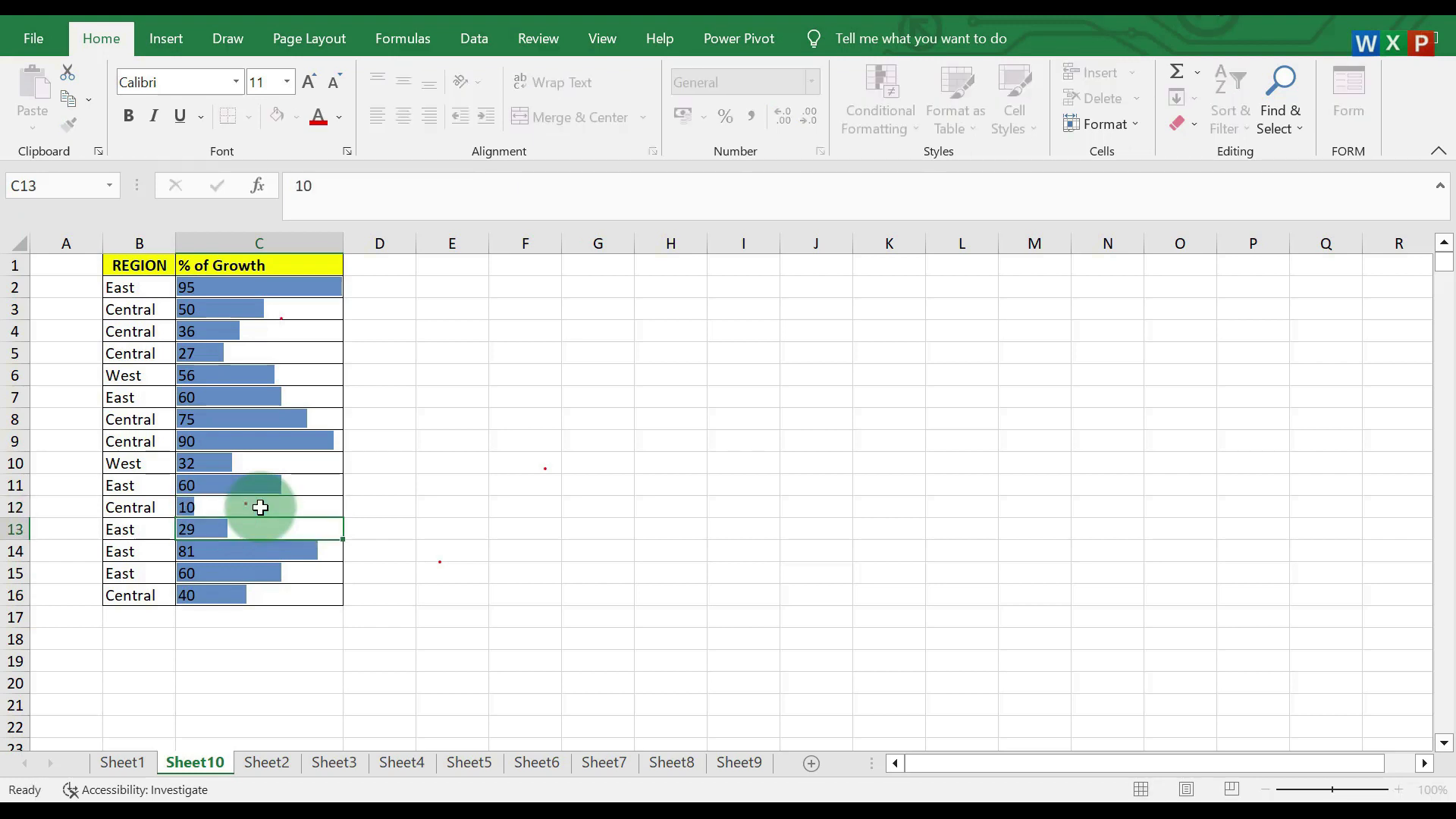
key(Return)
Enlarge the values in C2:C16 to font size 14 and left-align them.
drag(235, 282, 235, 590)
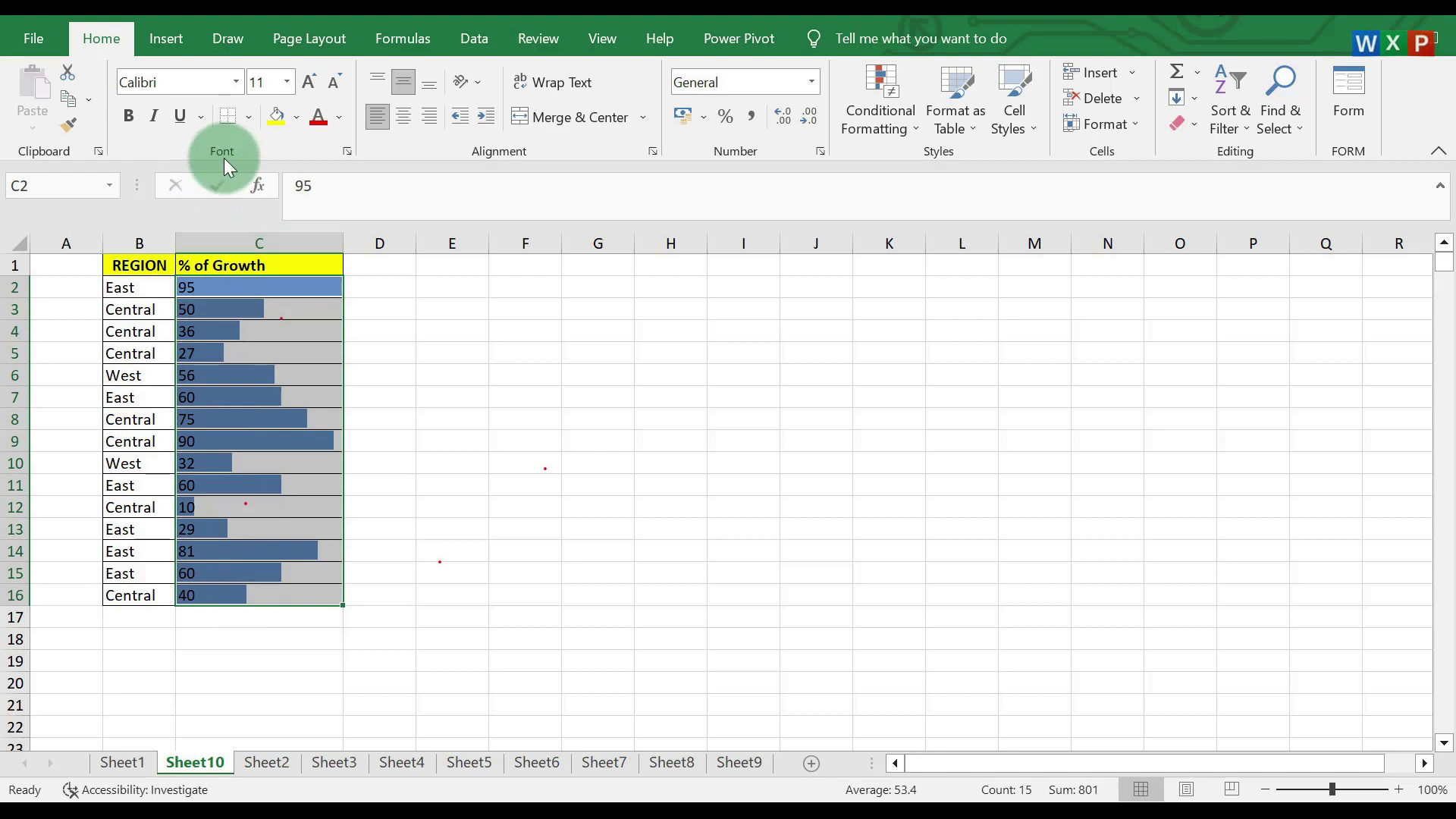
click(316, 84)
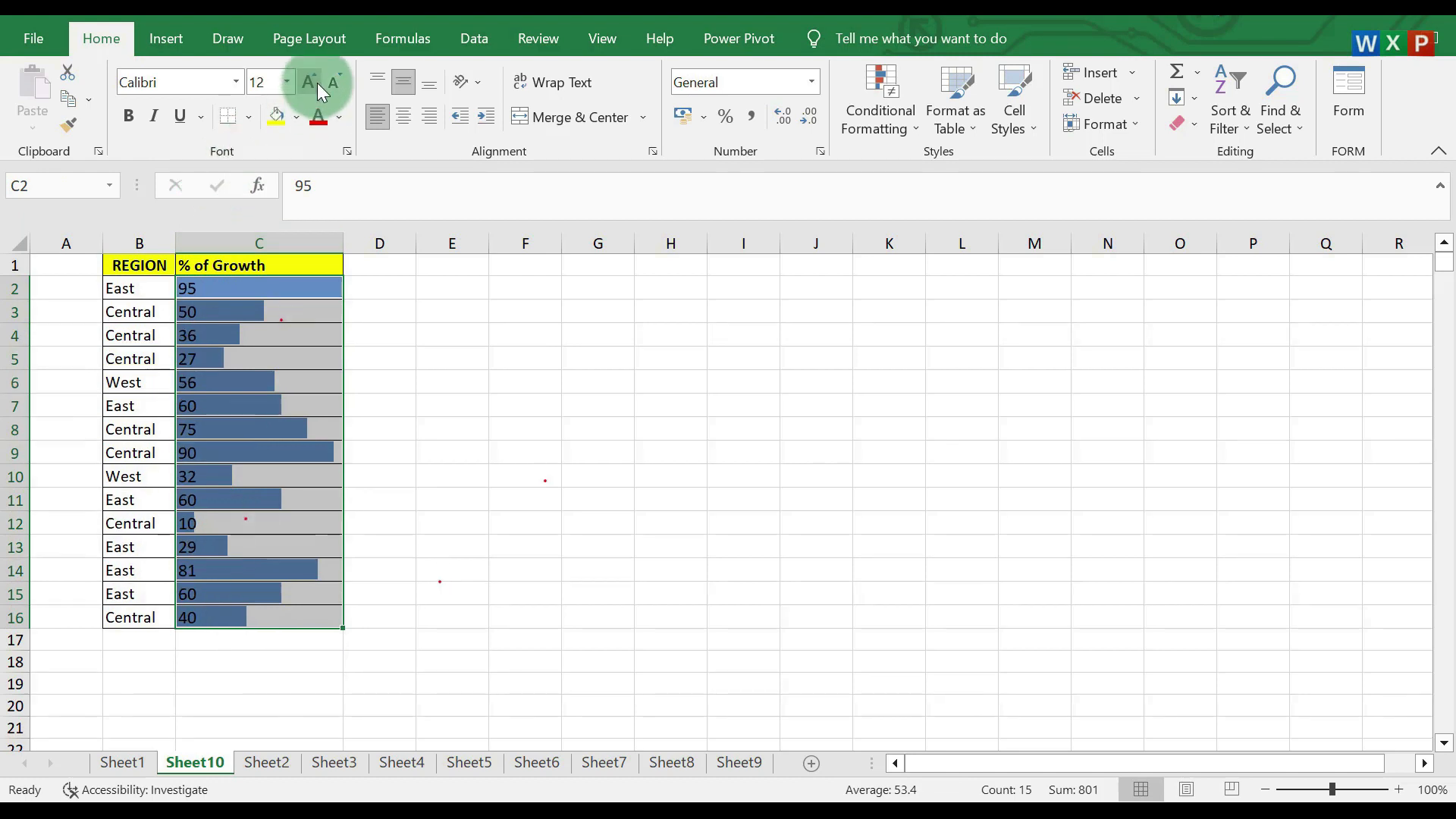
click(317, 83)
click(404, 117)
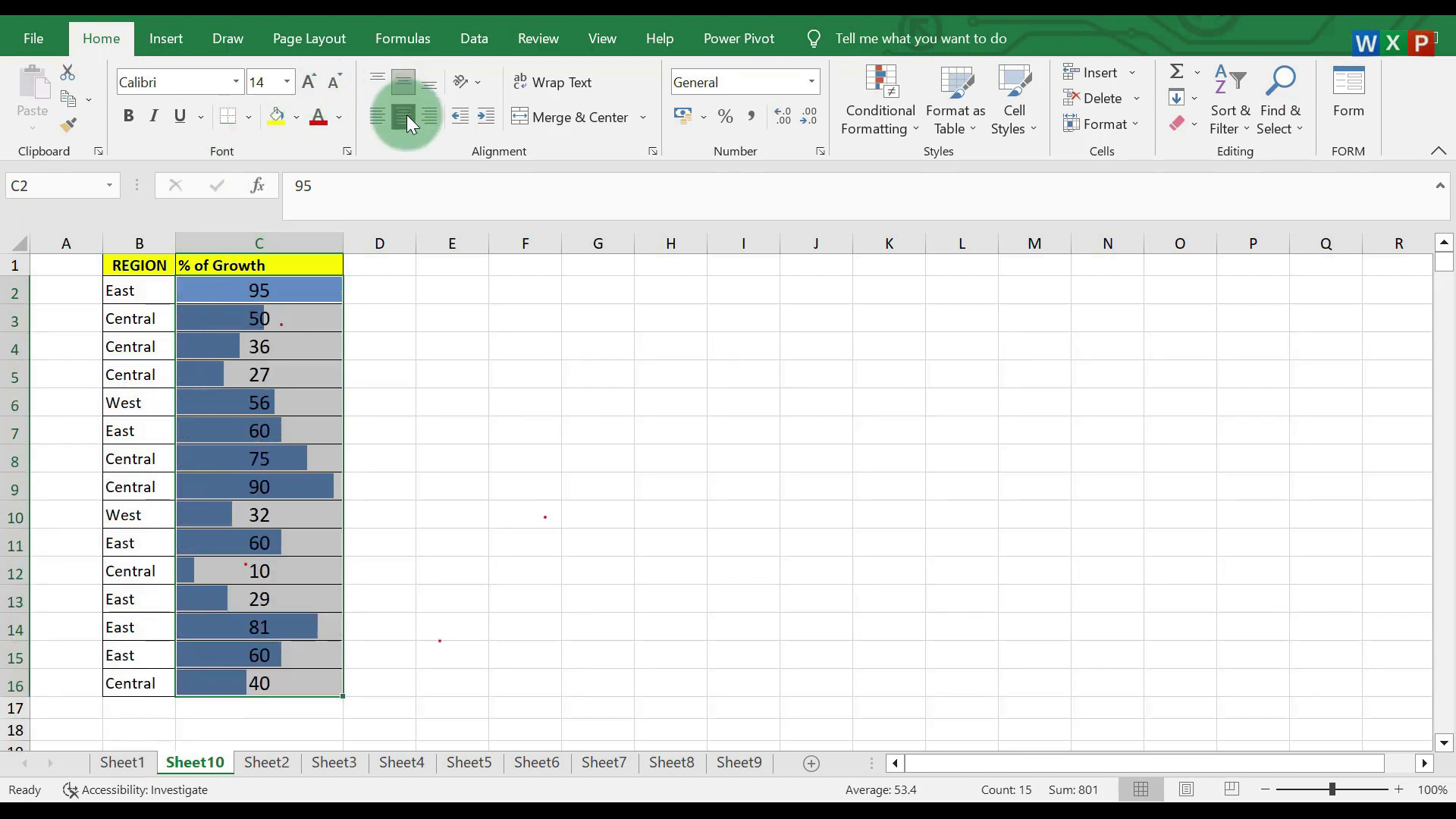
click(366, 117)
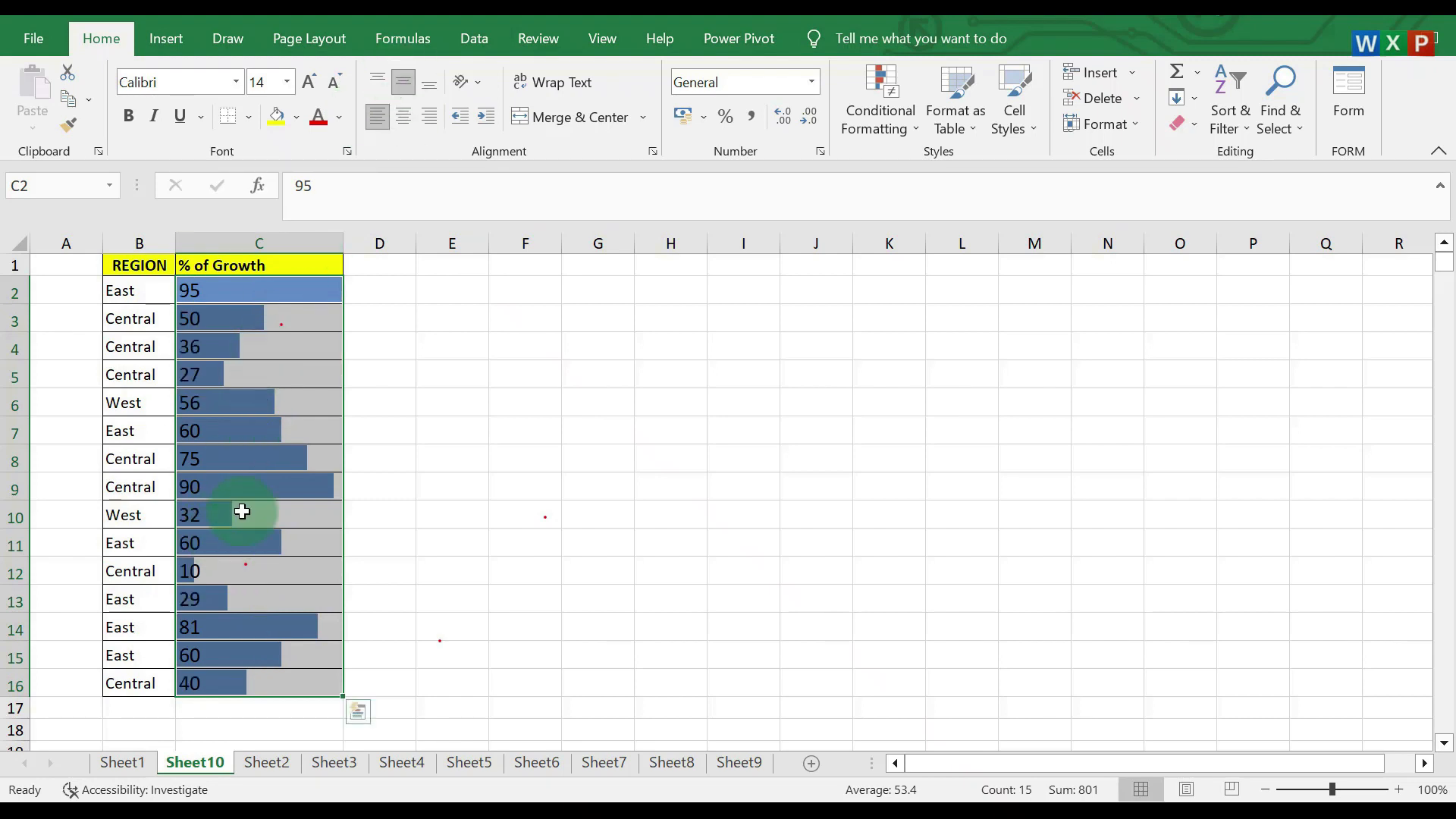
Change the data bars on C2:C16 to the green solid fill.
click(893, 122)
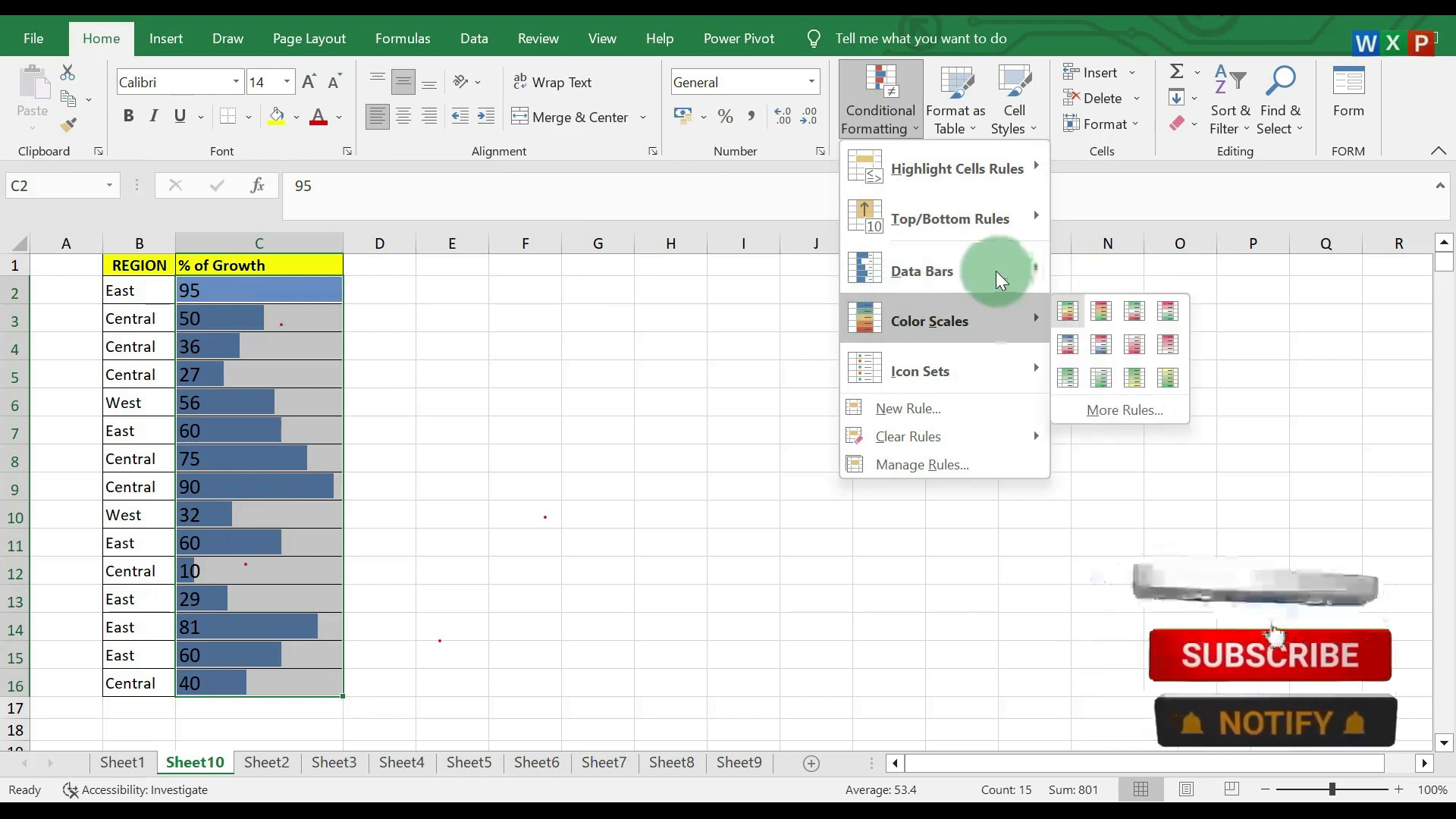
mouse_move(985, 265)
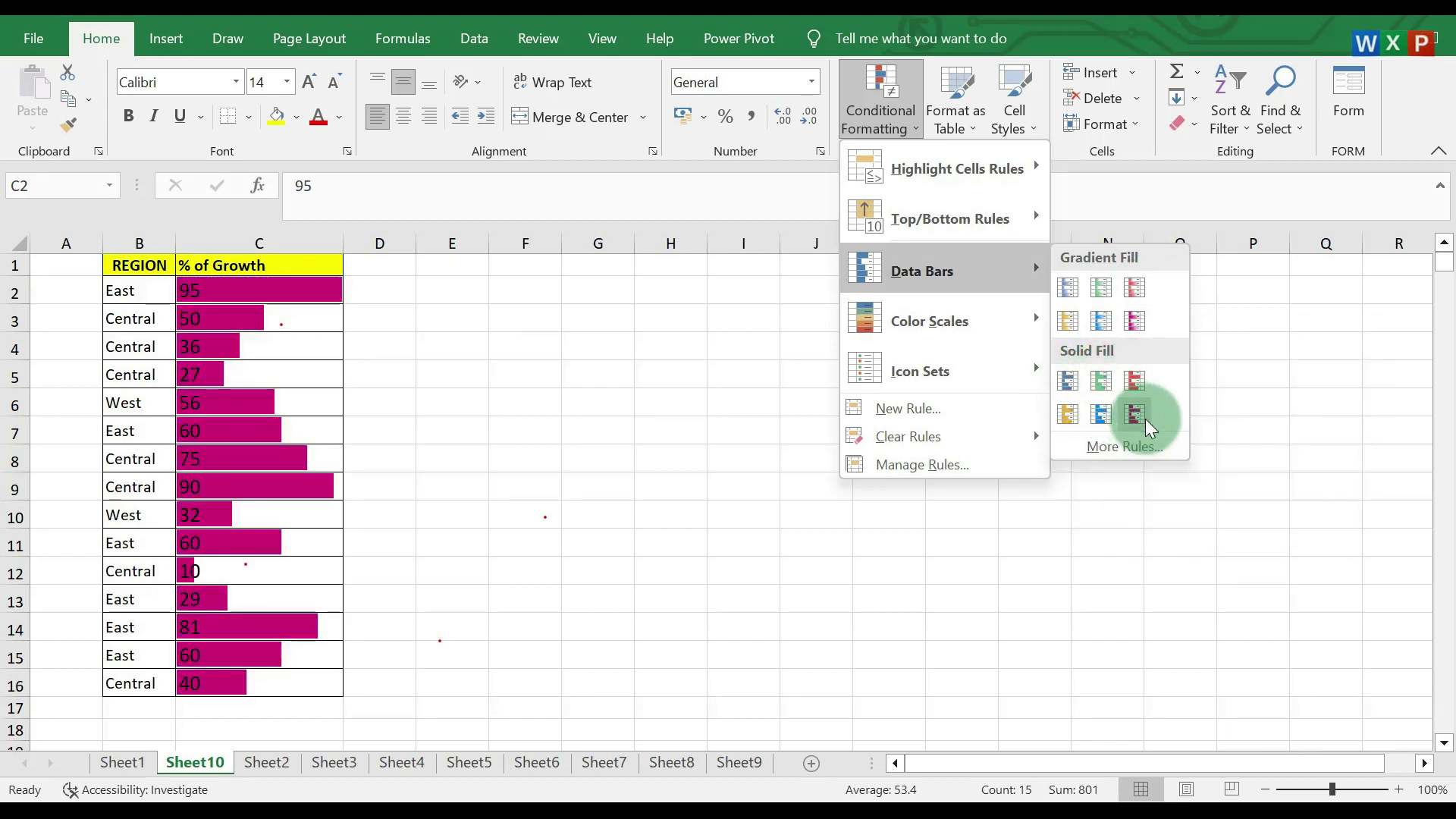
click(1111, 384)
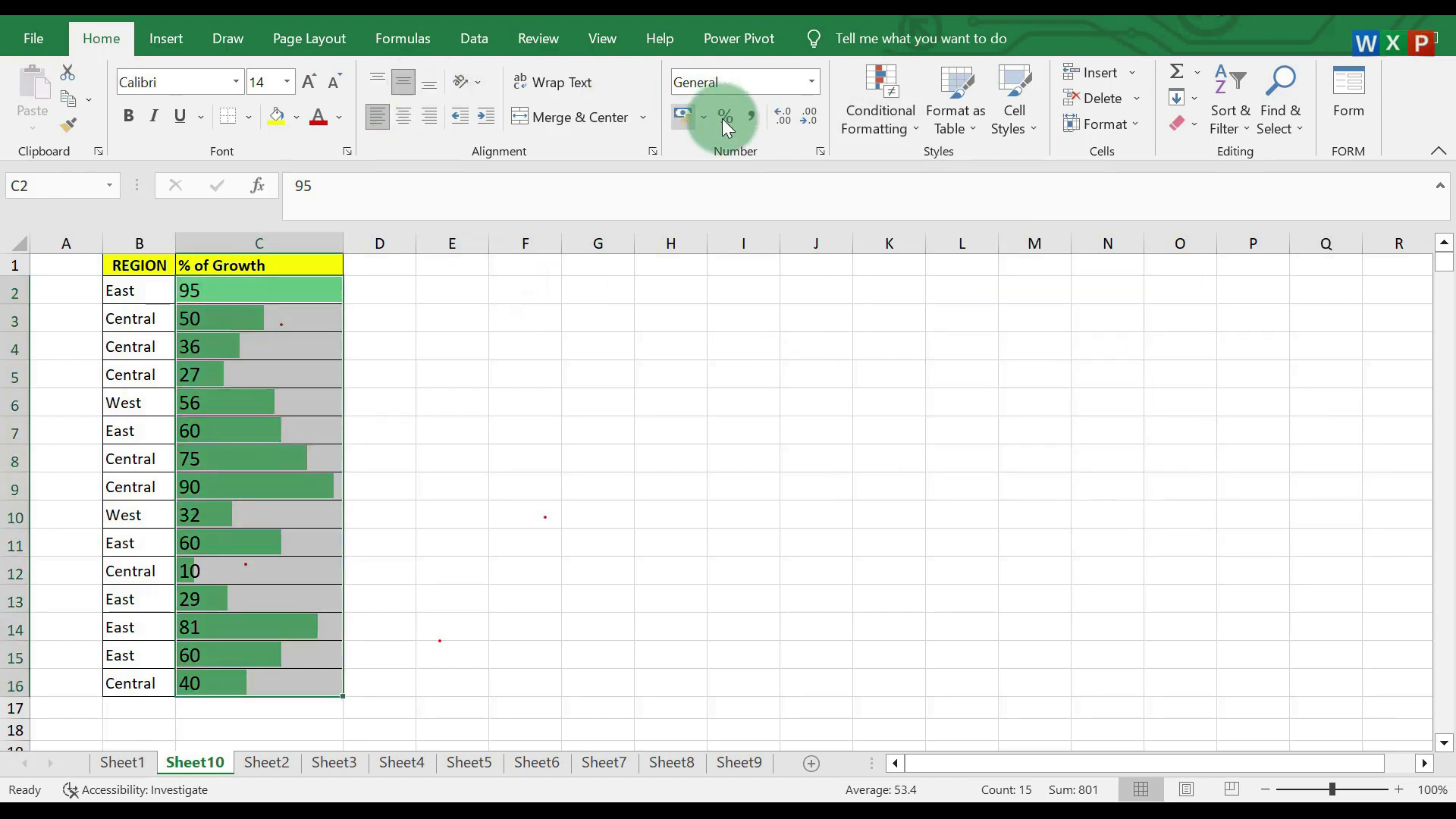
Preview icon sets such as Red To Black on the % of Growth values and dismiss the choices.
click(870, 122)
mouse_move(1034, 370)
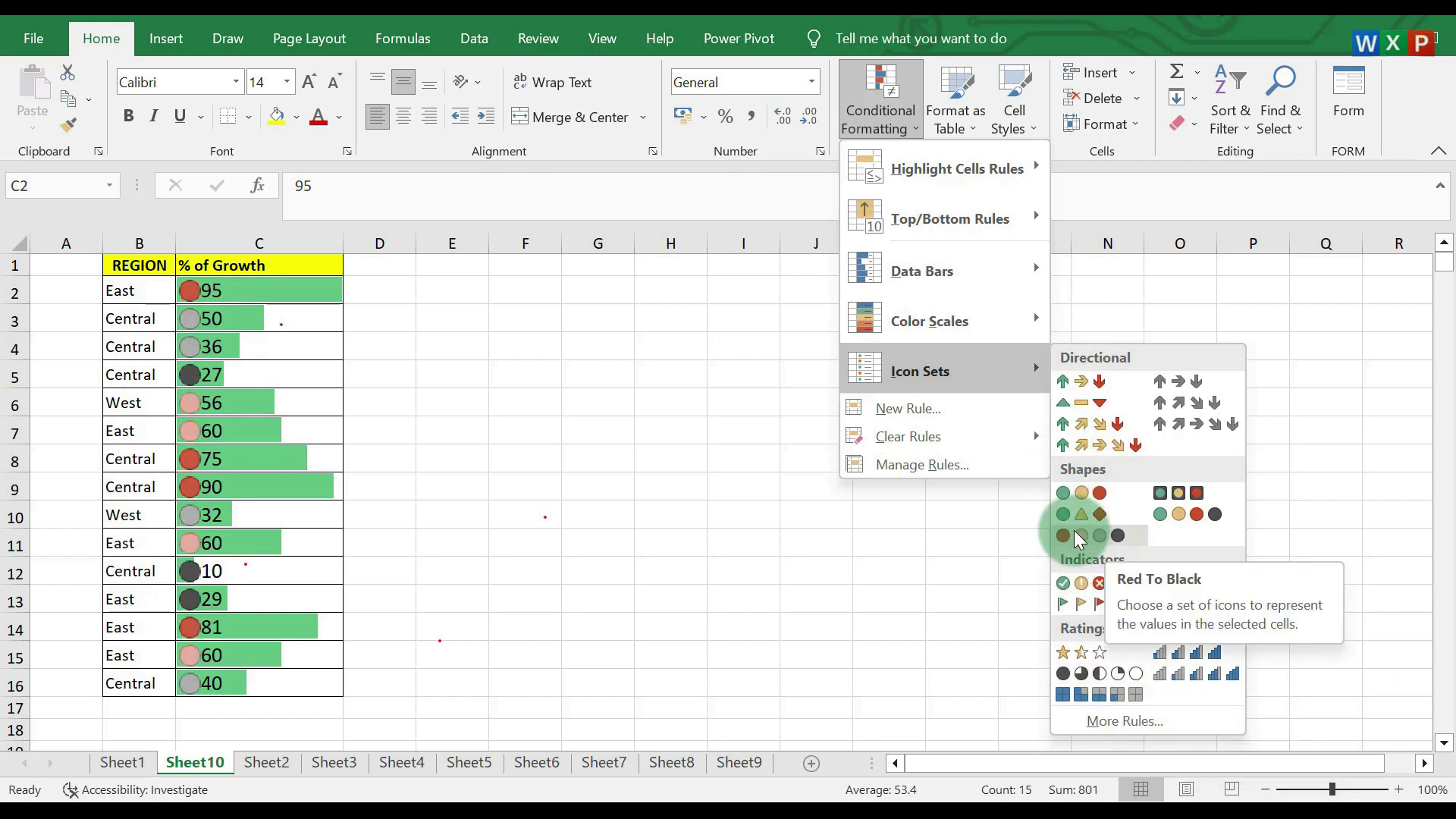
click(803, 559)
click(527, 429)
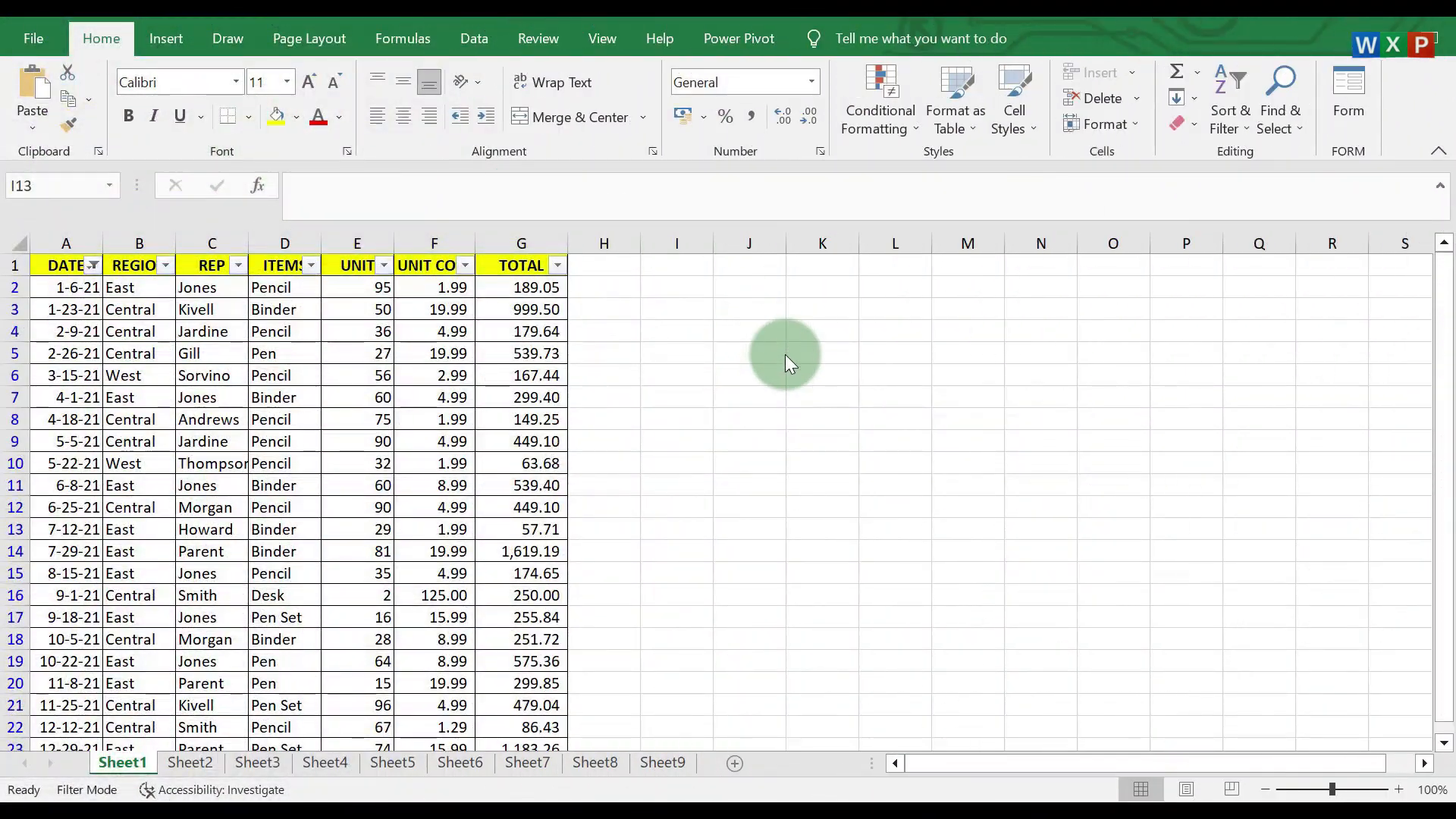
Insert a blank row above row 9 of the sales table on Sheet1.
click(5, 437)
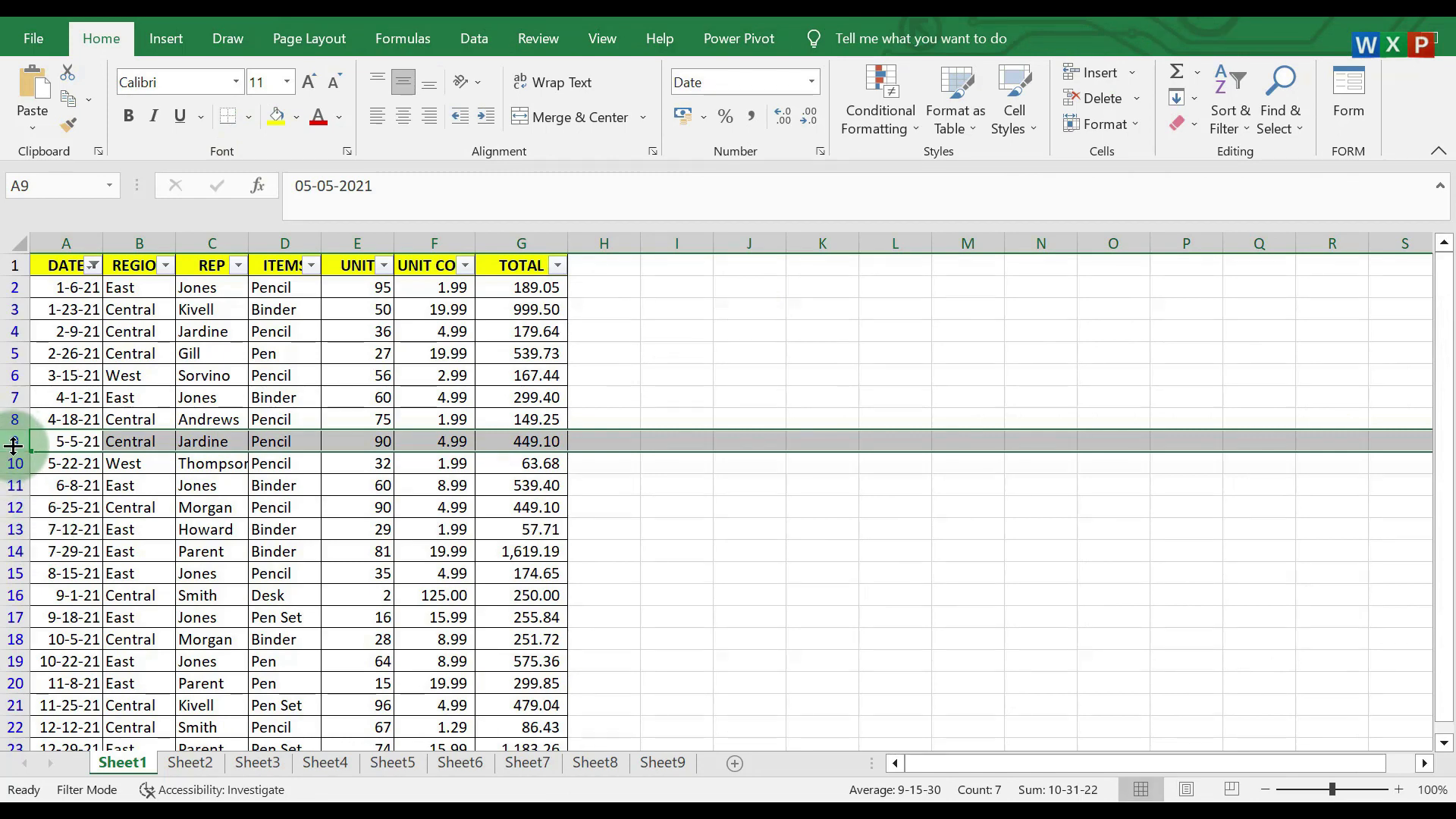
right_click(11, 441)
click(97, 261)
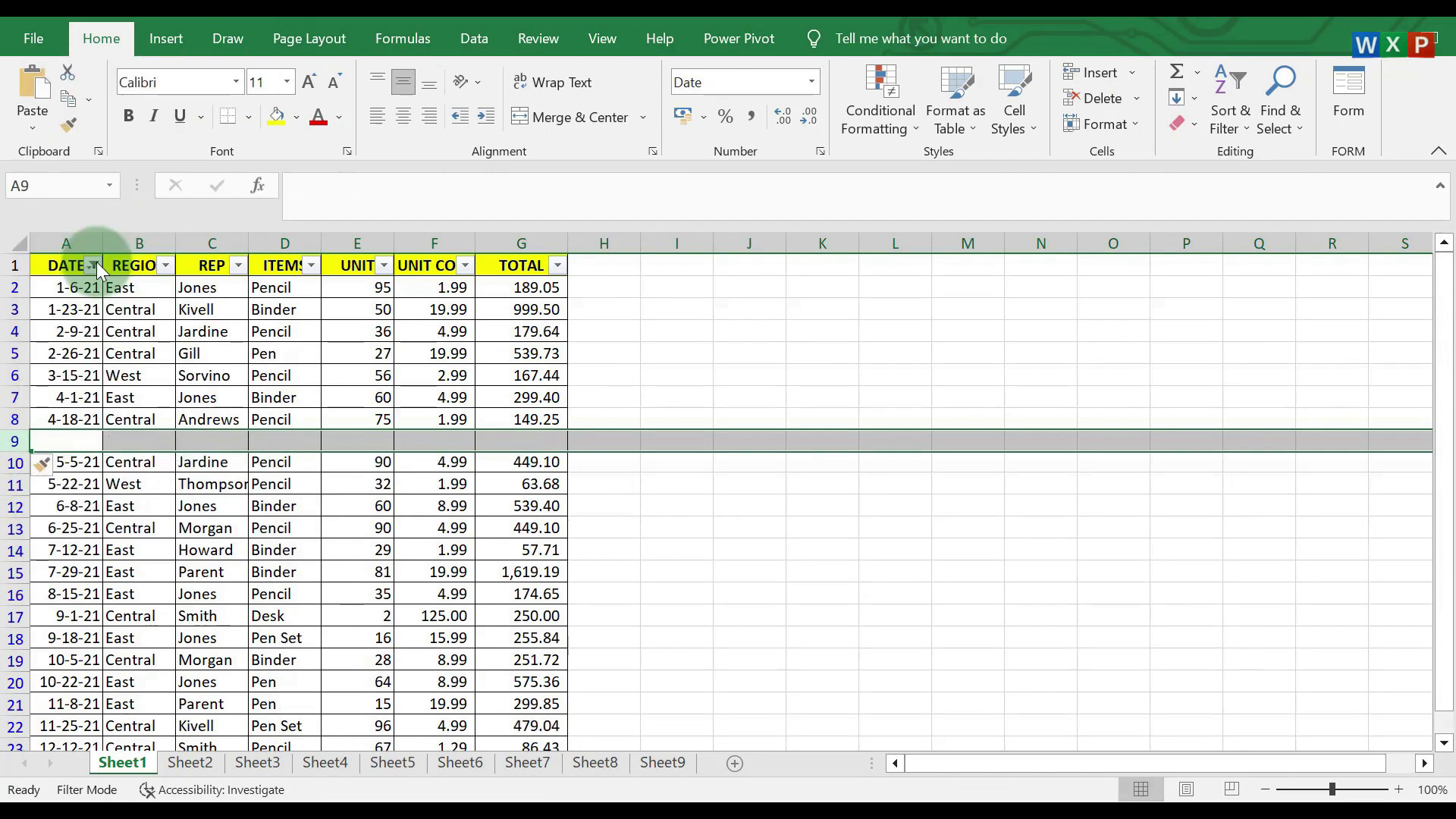
Insert two more blank rows above row 9 of the sales table.
right_click(14, 445)
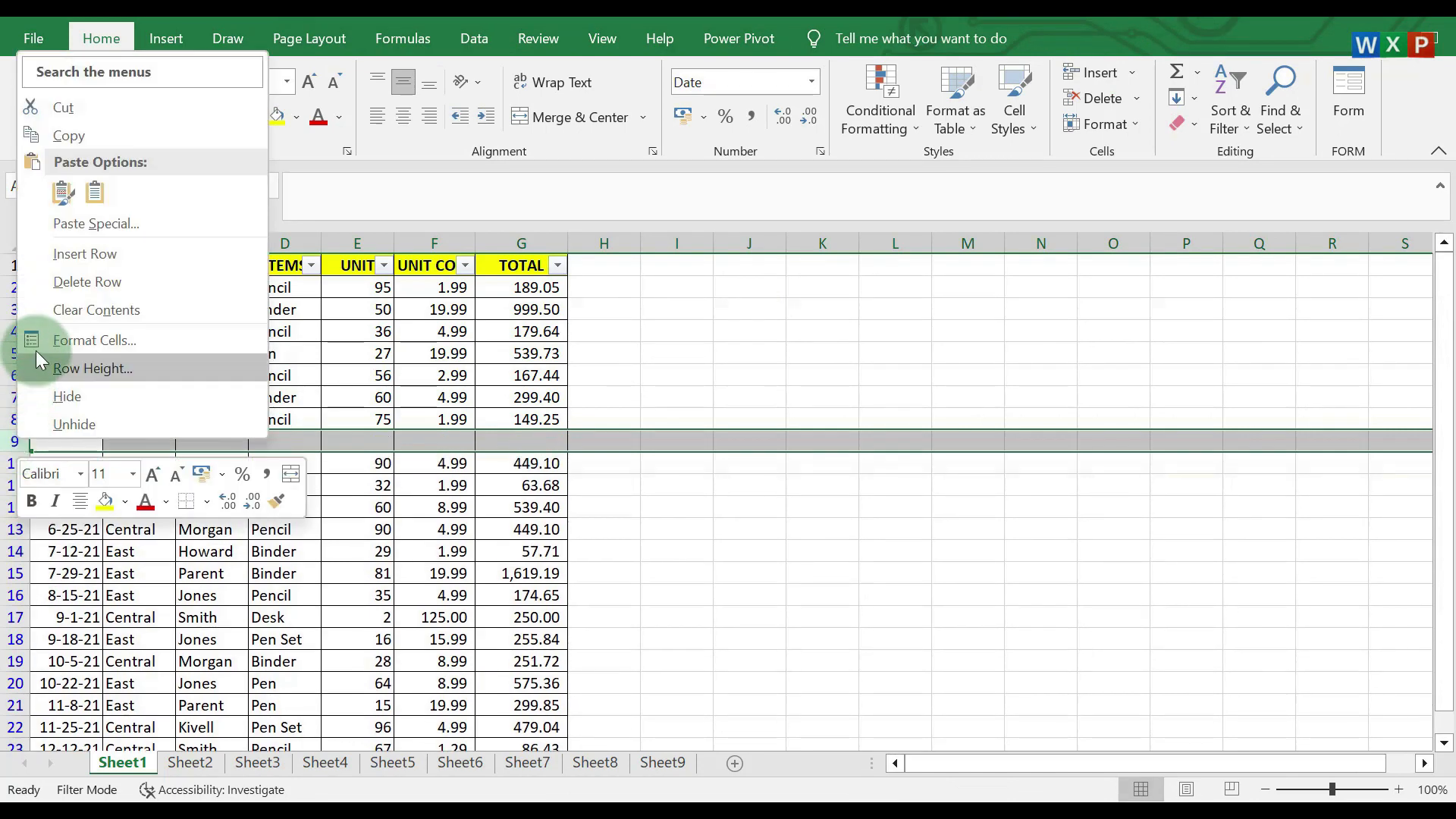
click(82, 258)
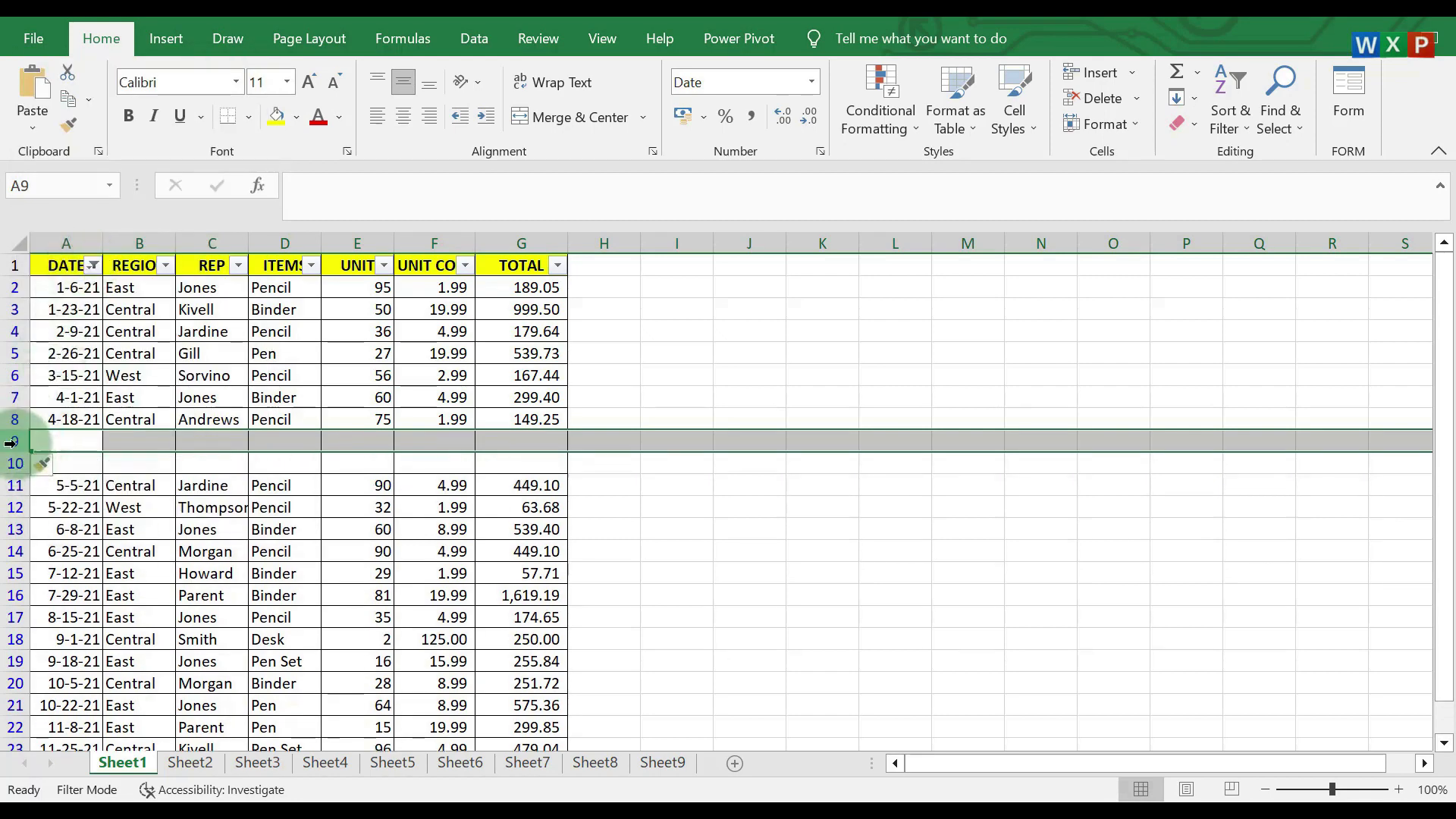
click(1093, 74)
click(786, 504)
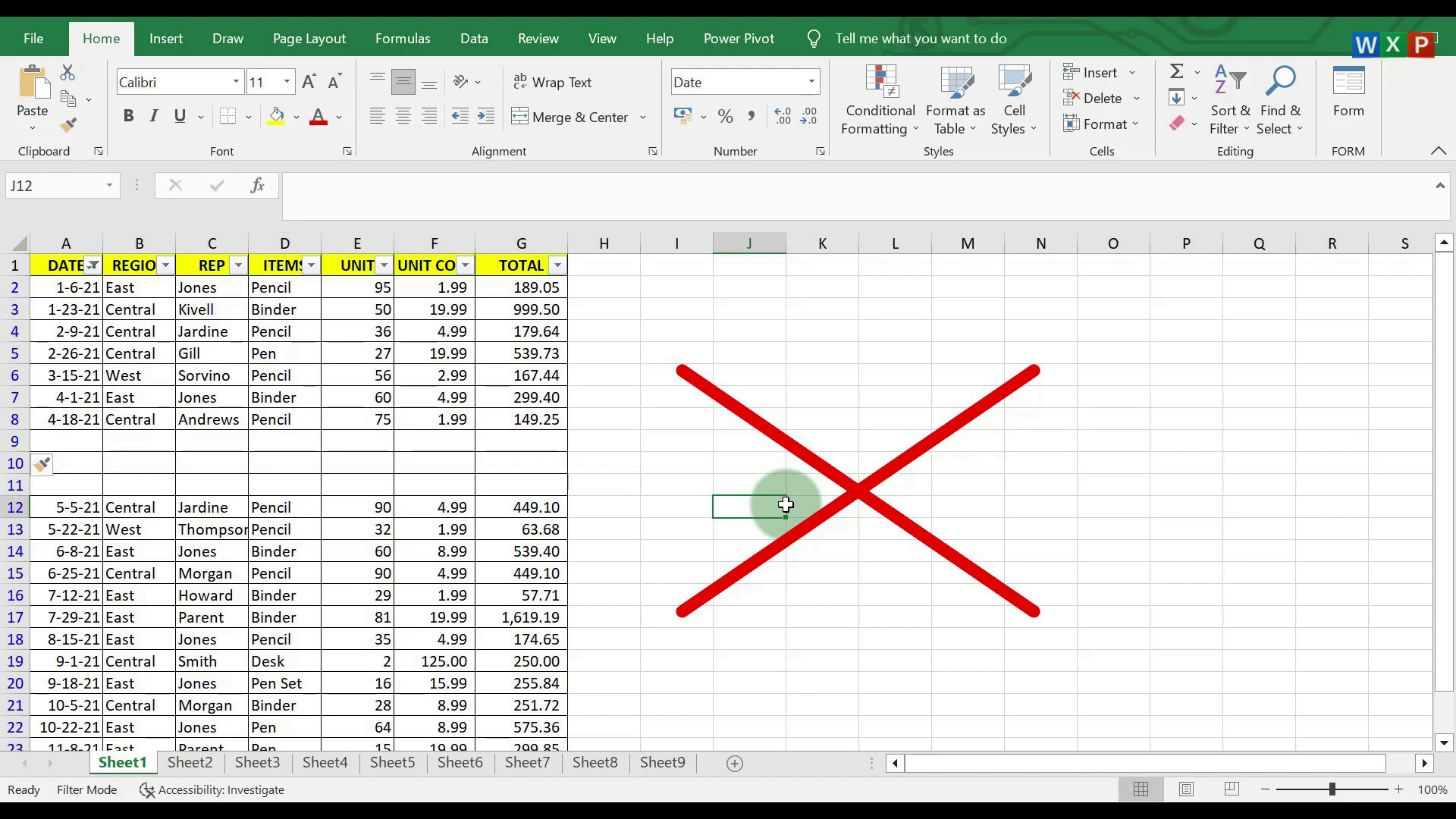
Undo the three blank-row insertions above the 5-5-21 record in the sales table.
key(ctrl+z)
key(ctrl+z)
key(ctrl+z)
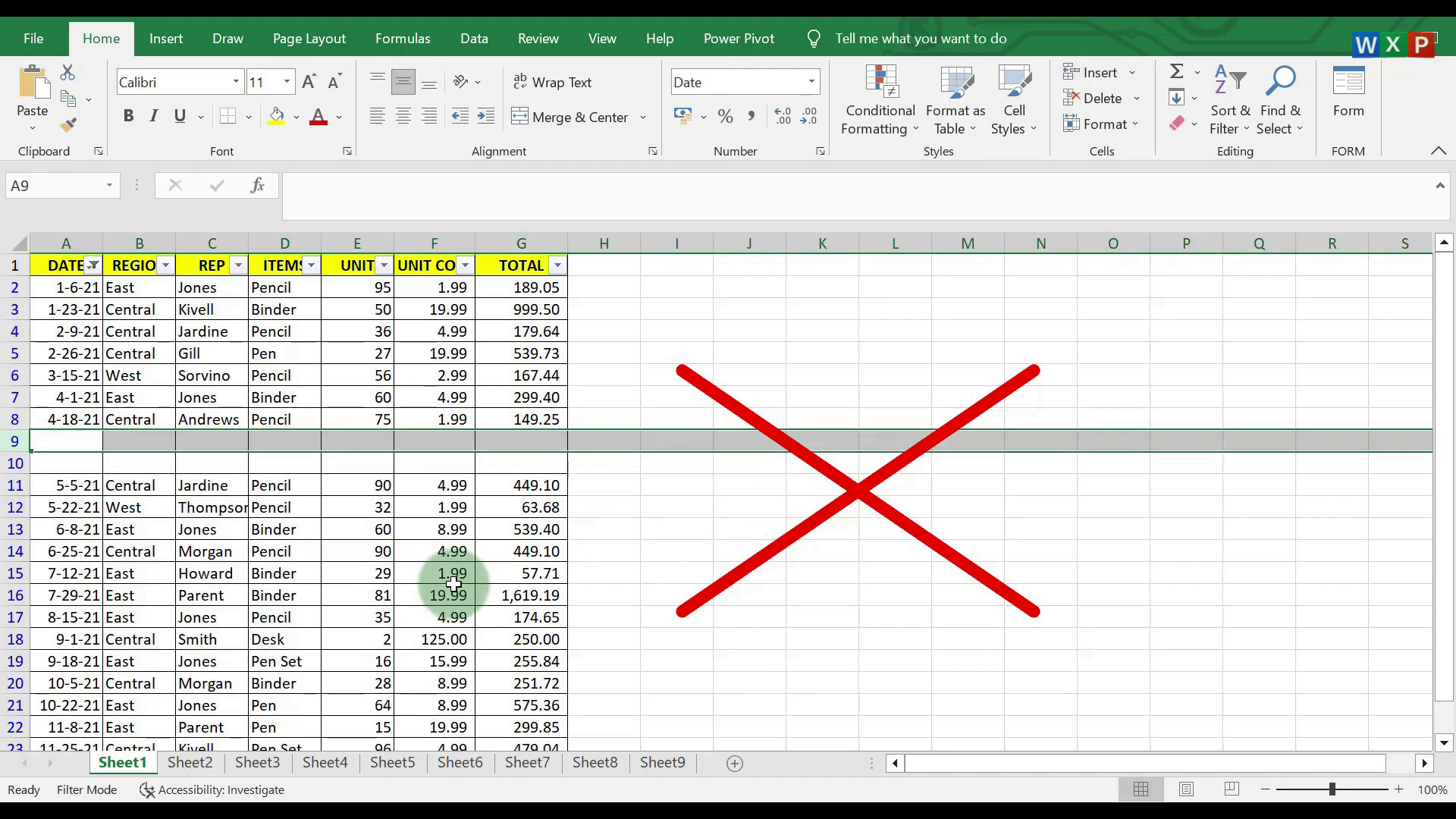
click(667, 572)
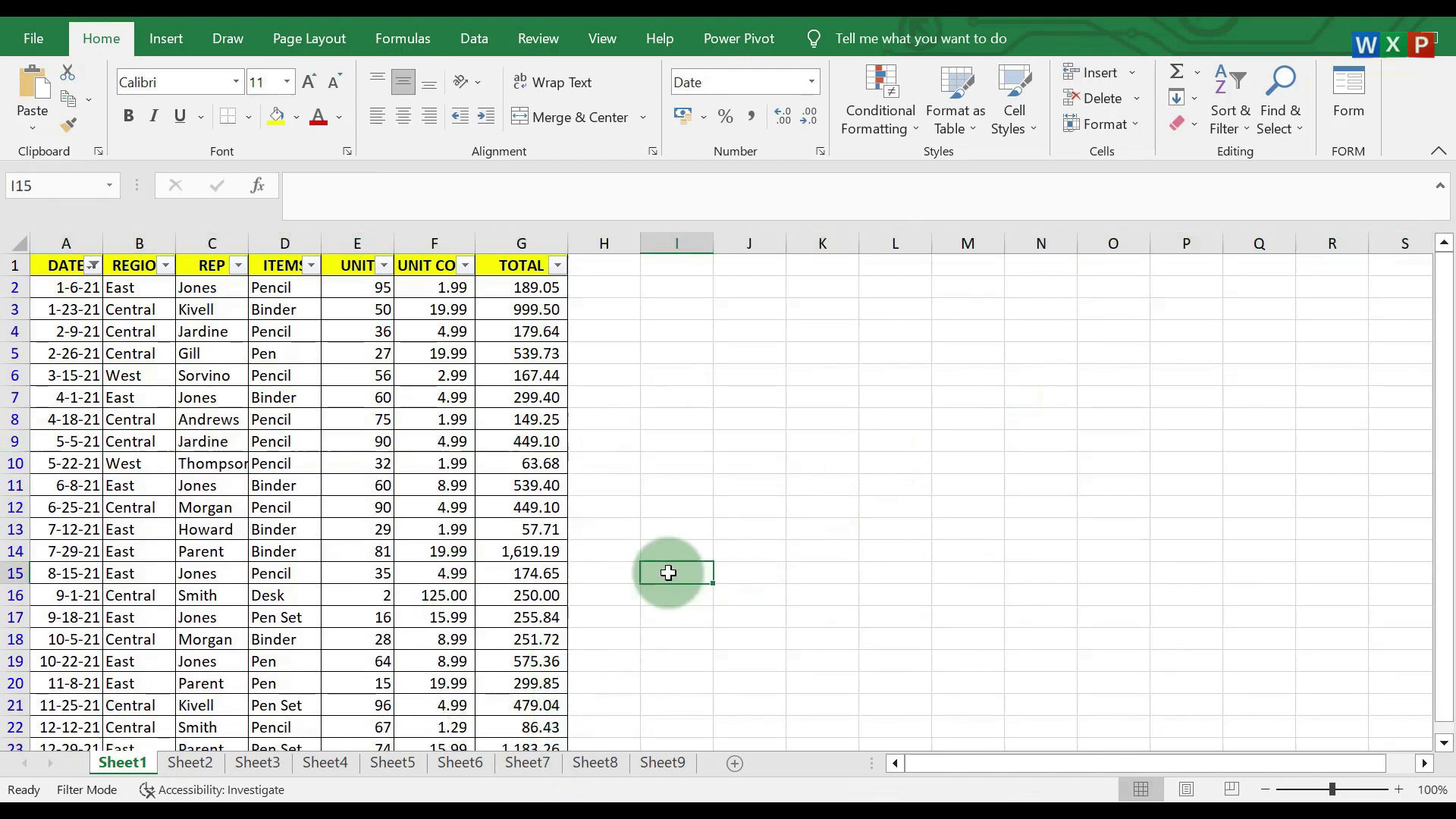
Insert eleven blank rows below row 9 by extending the selected row to row 20, and undo the insertion.
click(7, 441)
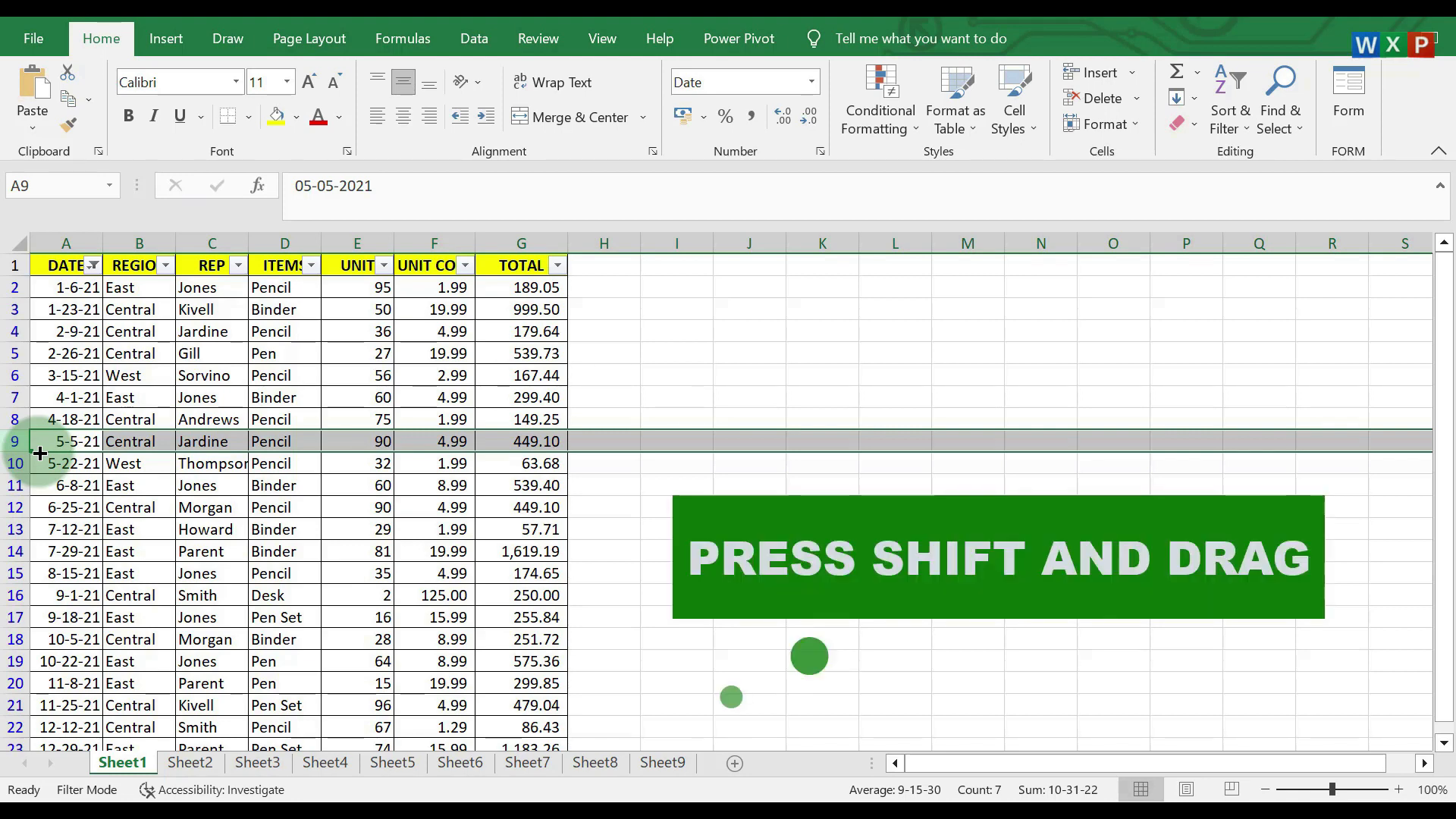
drag(39, 453, 50, 634)
drag(52, 681, 57, 686)
click(287, 550)
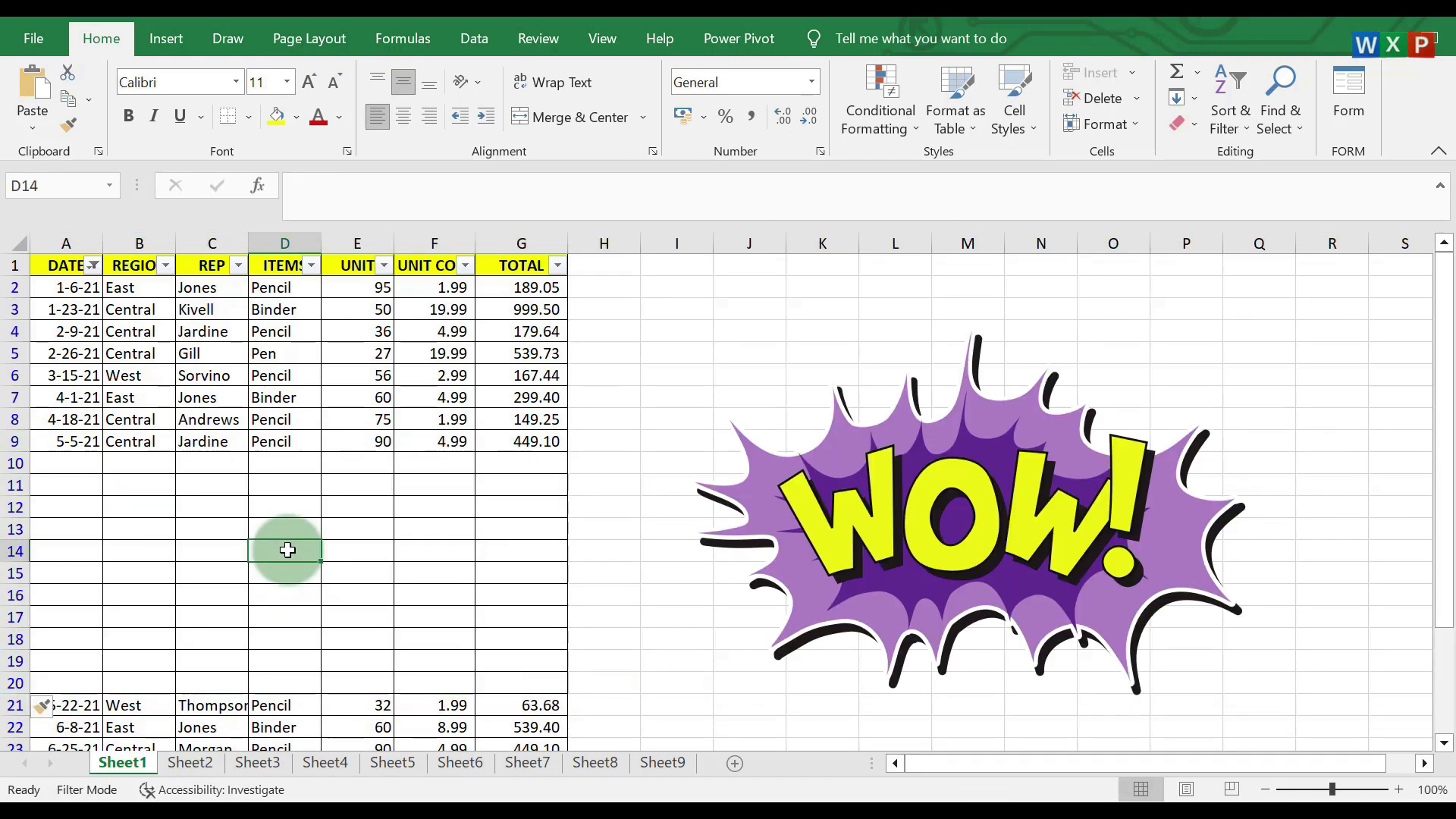
key(ctrl+z)
click(211, 506)
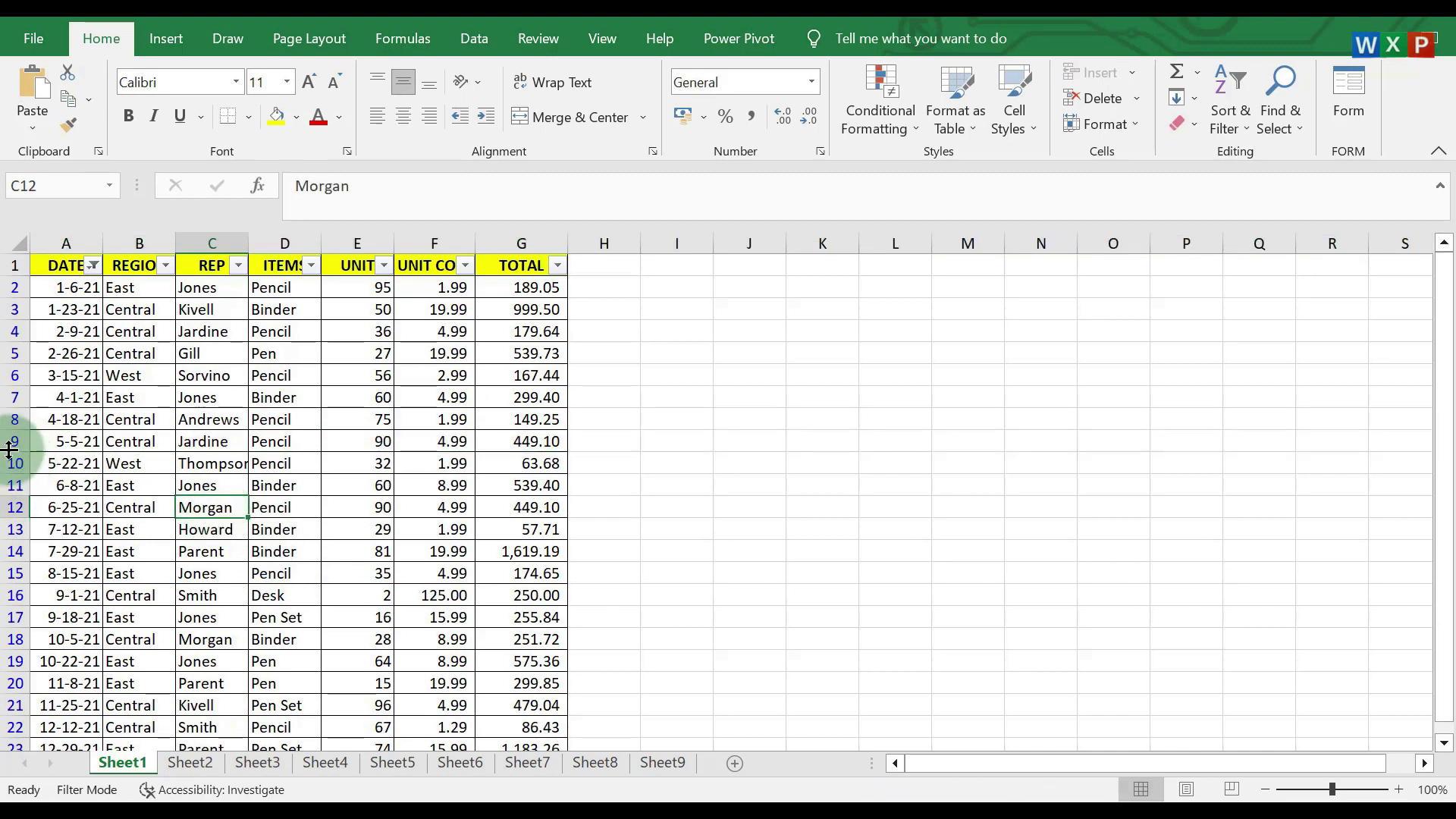
Insert a block of blank rows below row 9 by extending the selected row, dismissing the Sticky Keys prompt.
click(12, 441)
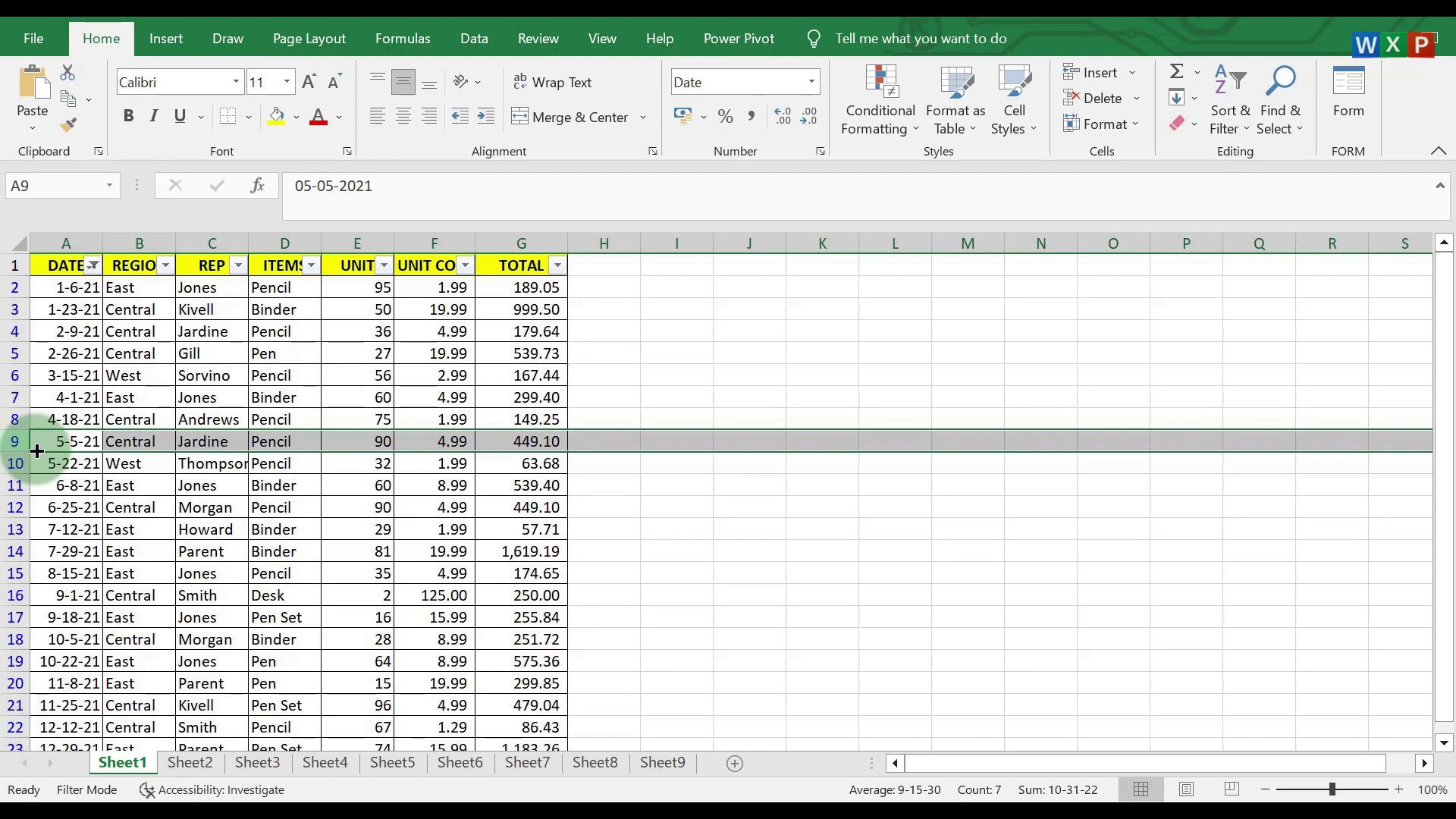
key(shift)
key(shift)
key(shift)
key(shift)
key(shift)
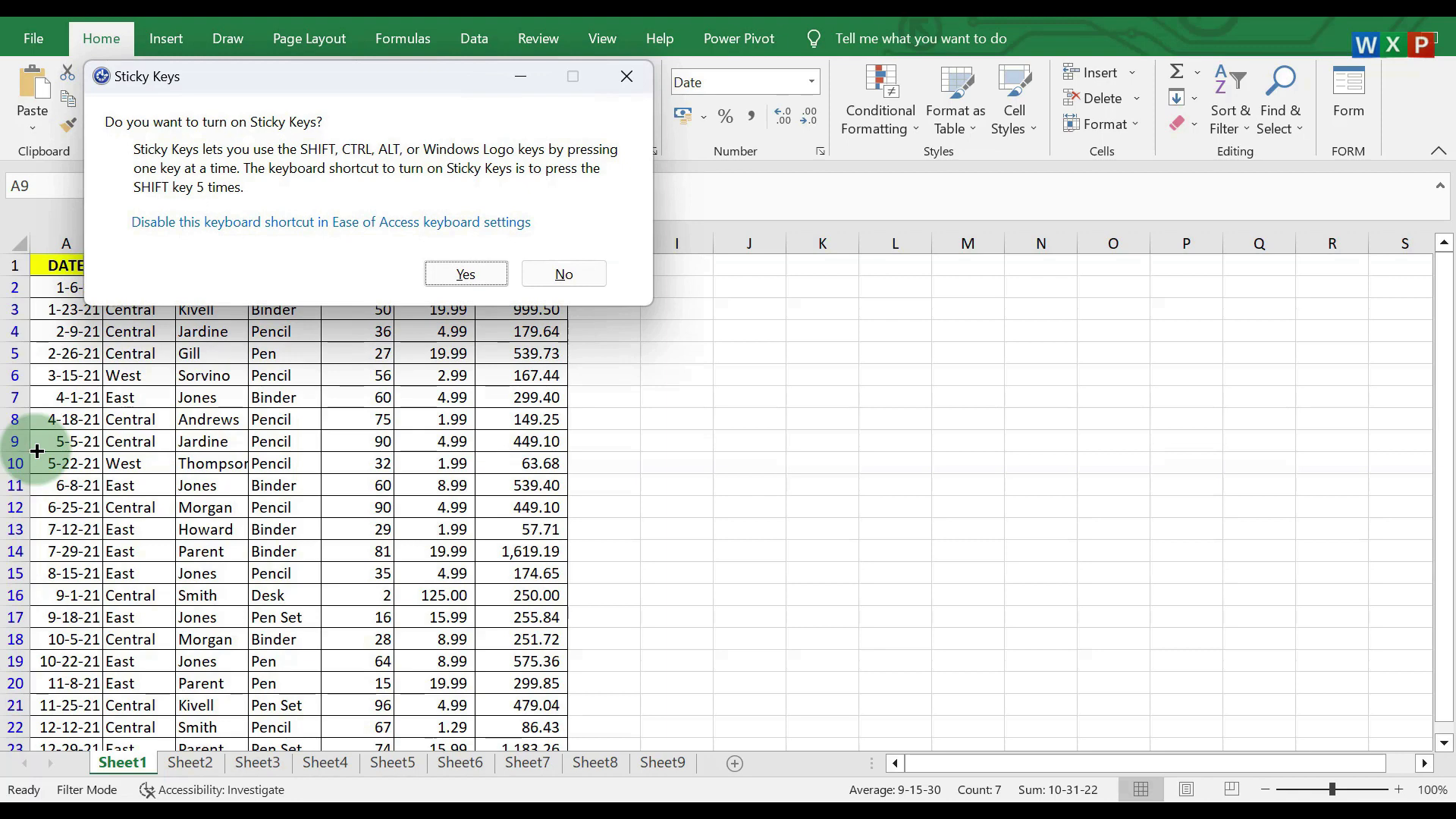
click(623, 77)
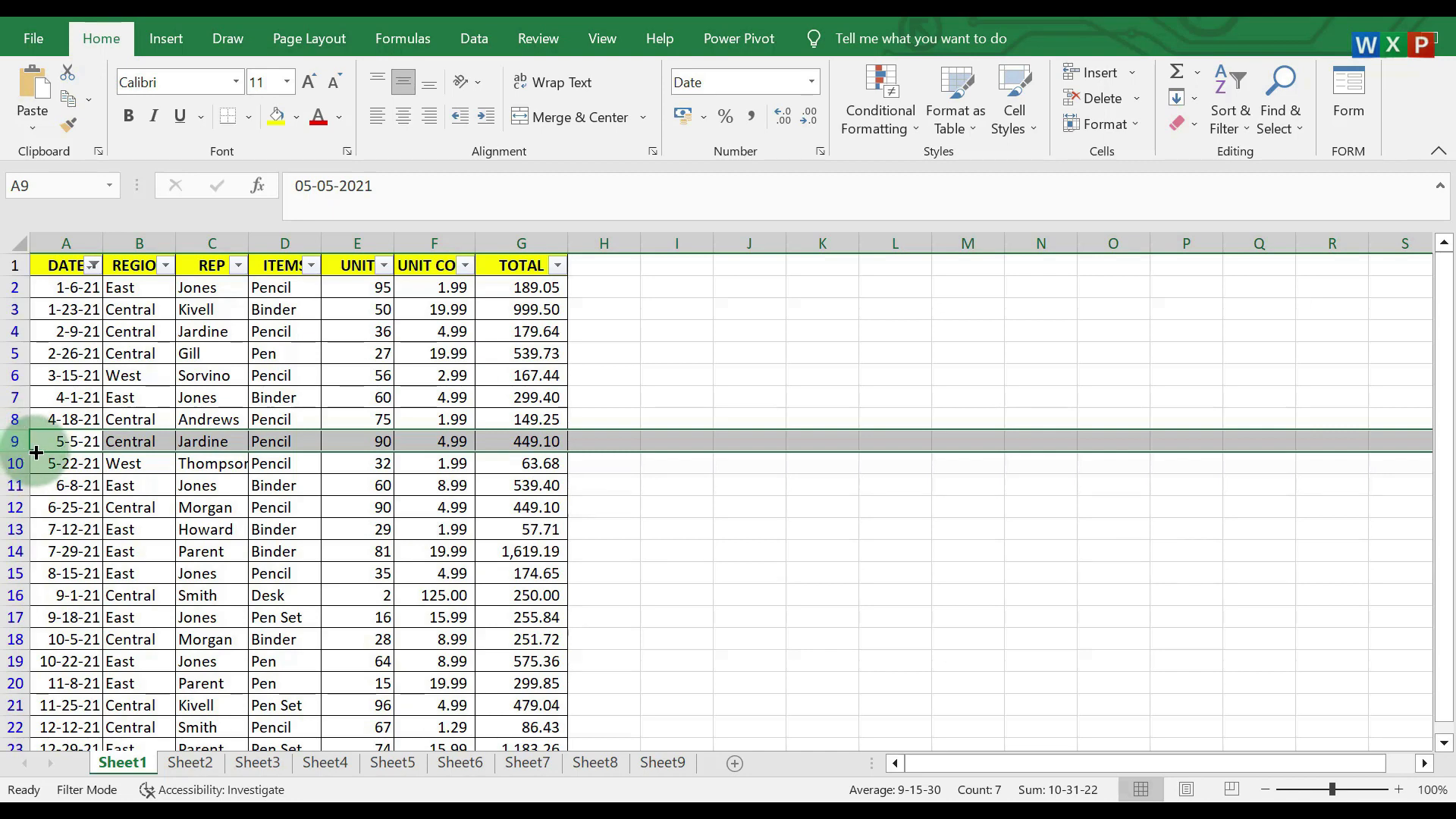
drag(35, 452, 63, 660)
click(371, 512)
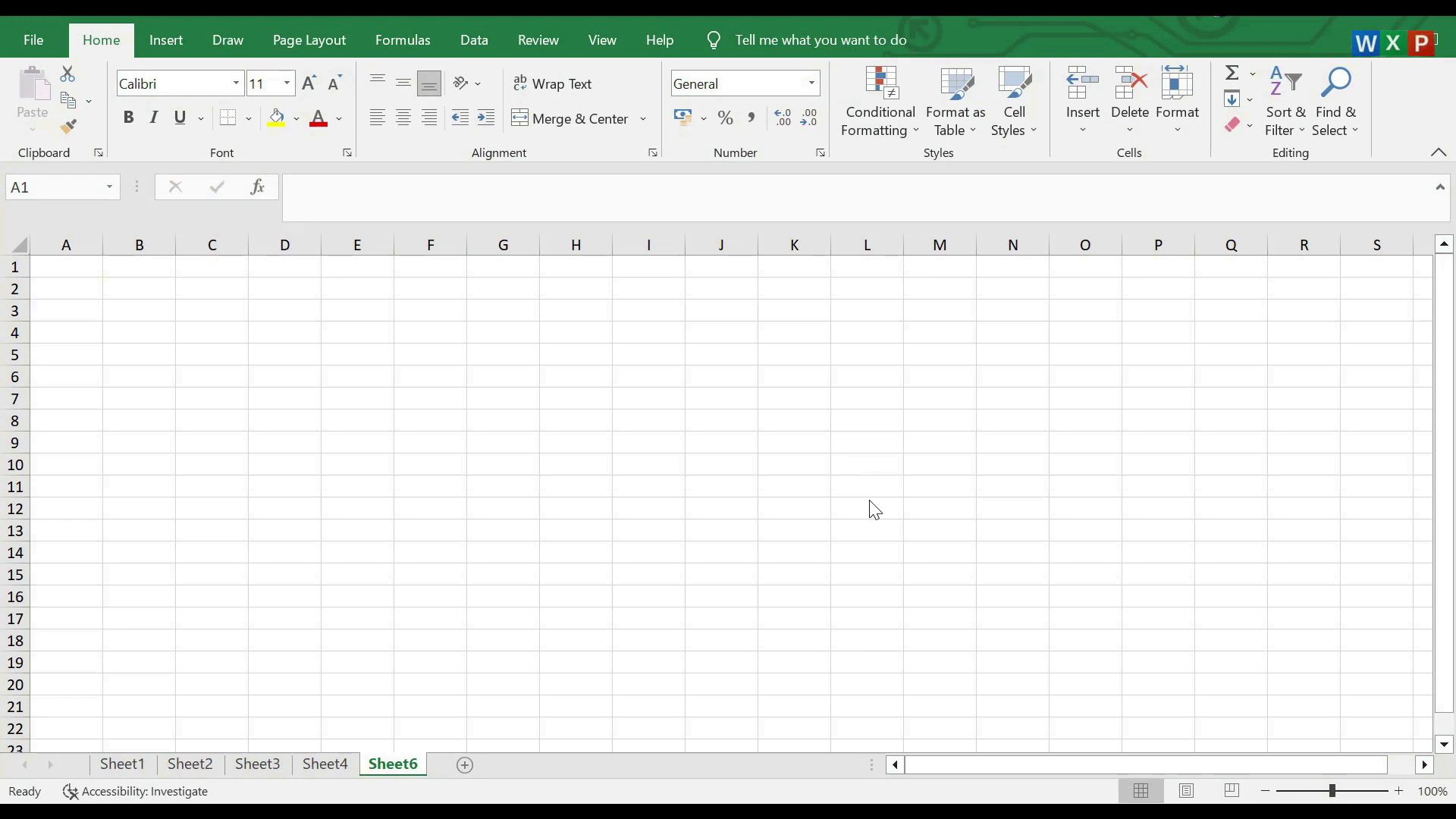
Enter the formula =REPT("200 TIMES", 200) in cell B2 of Sheet6.
click(127, 292)
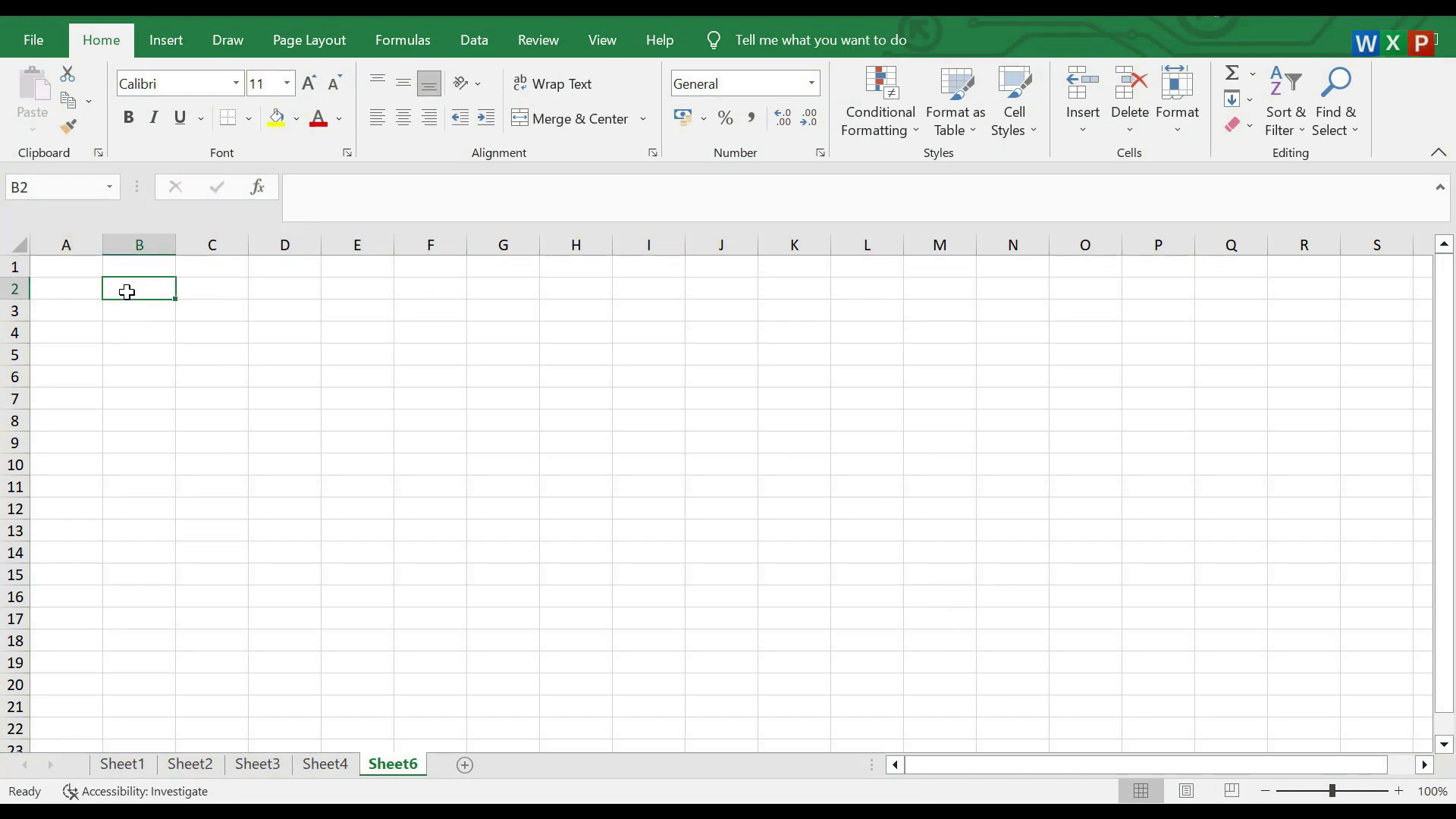
text(=RE)
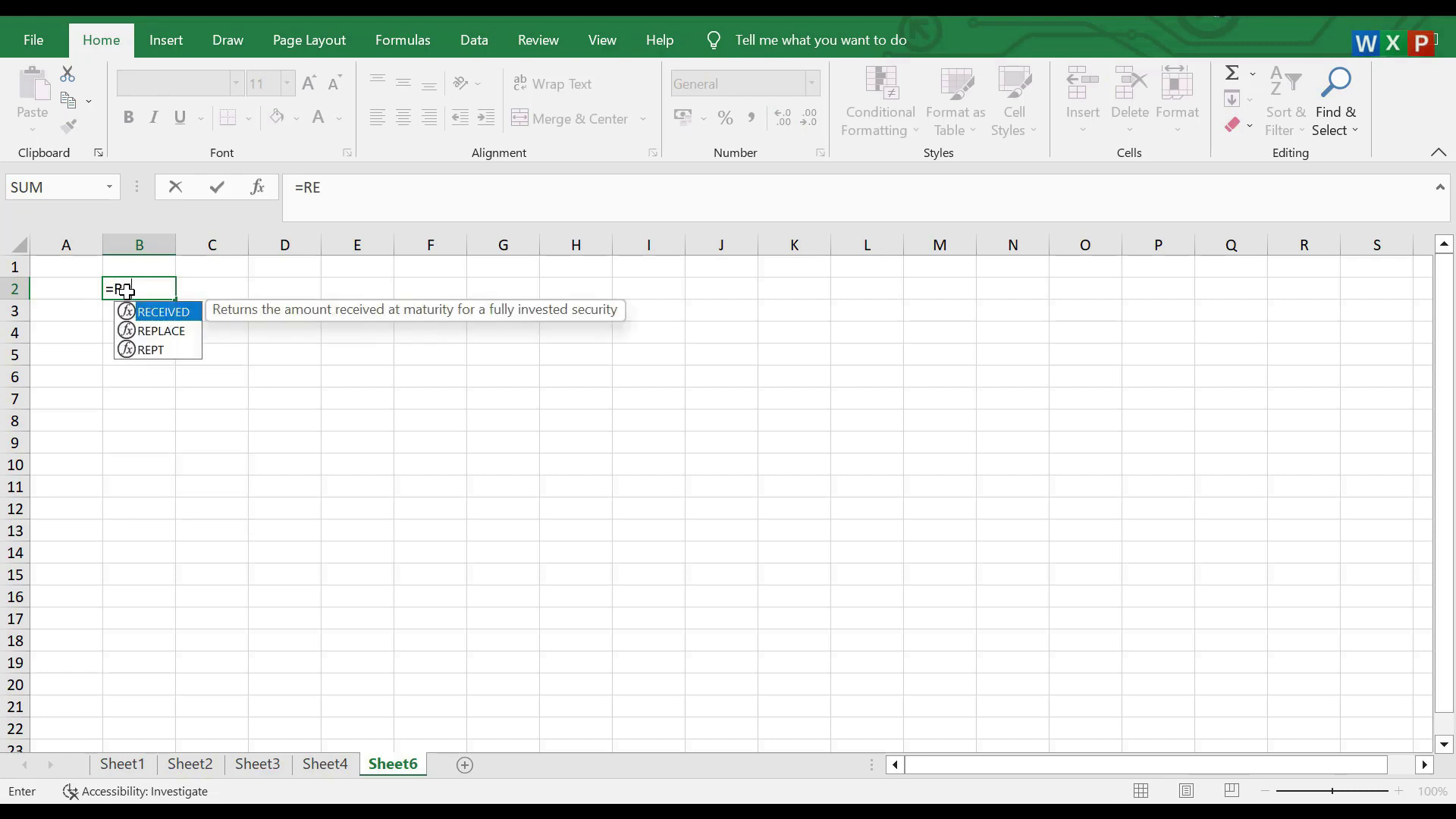
text(P)
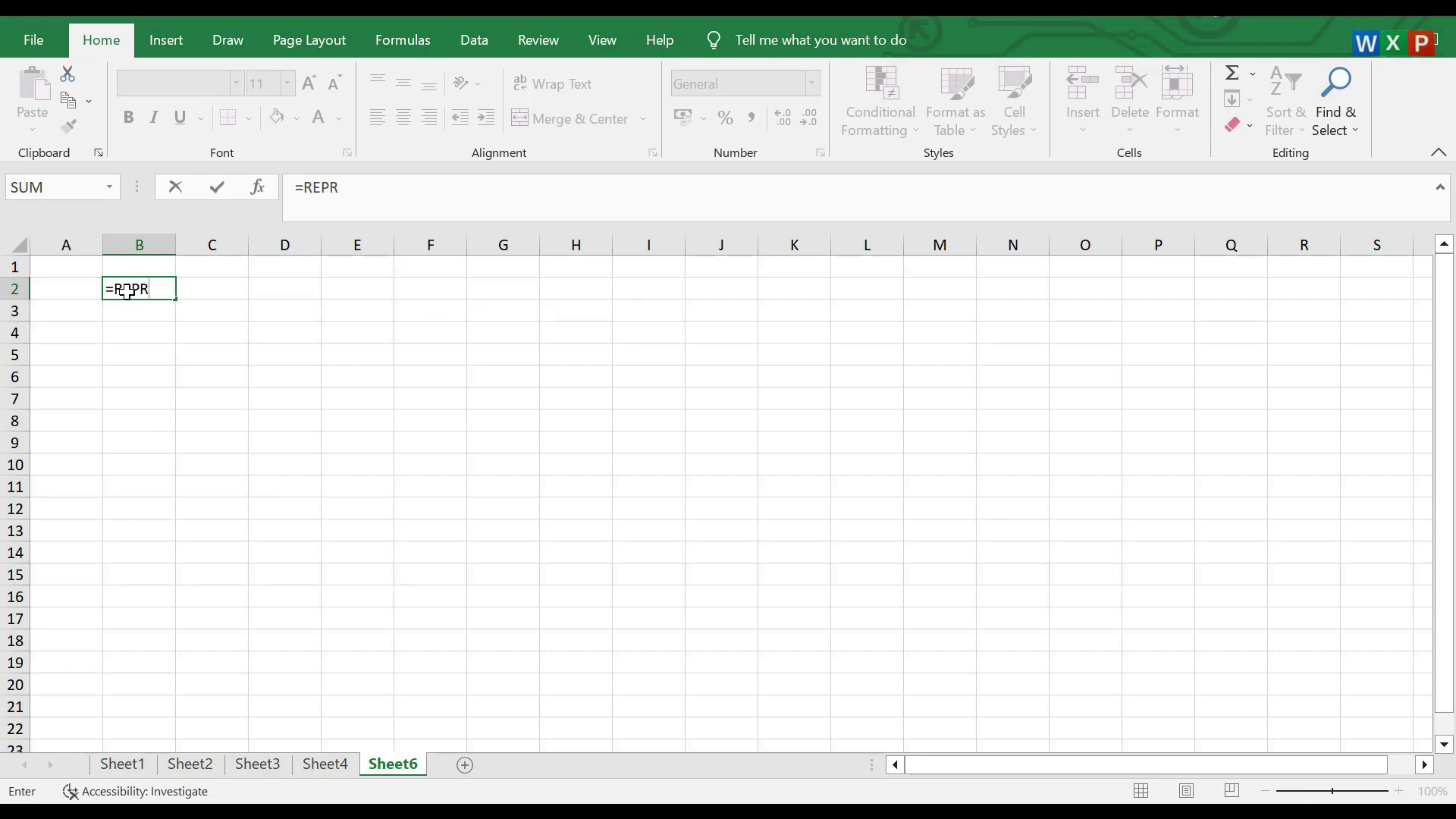
text(R)
key(BackSpace)
text(T)
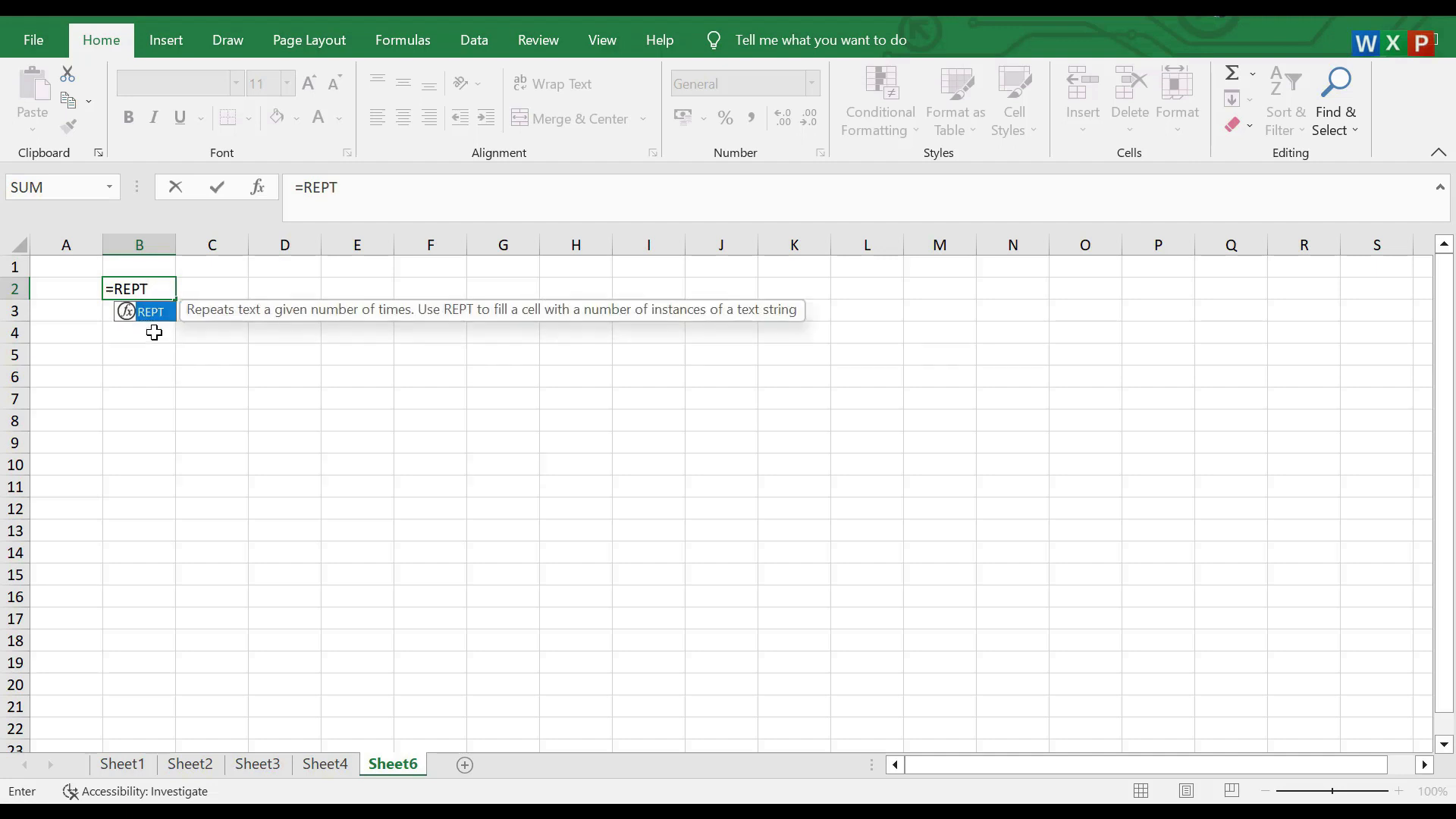
text(()
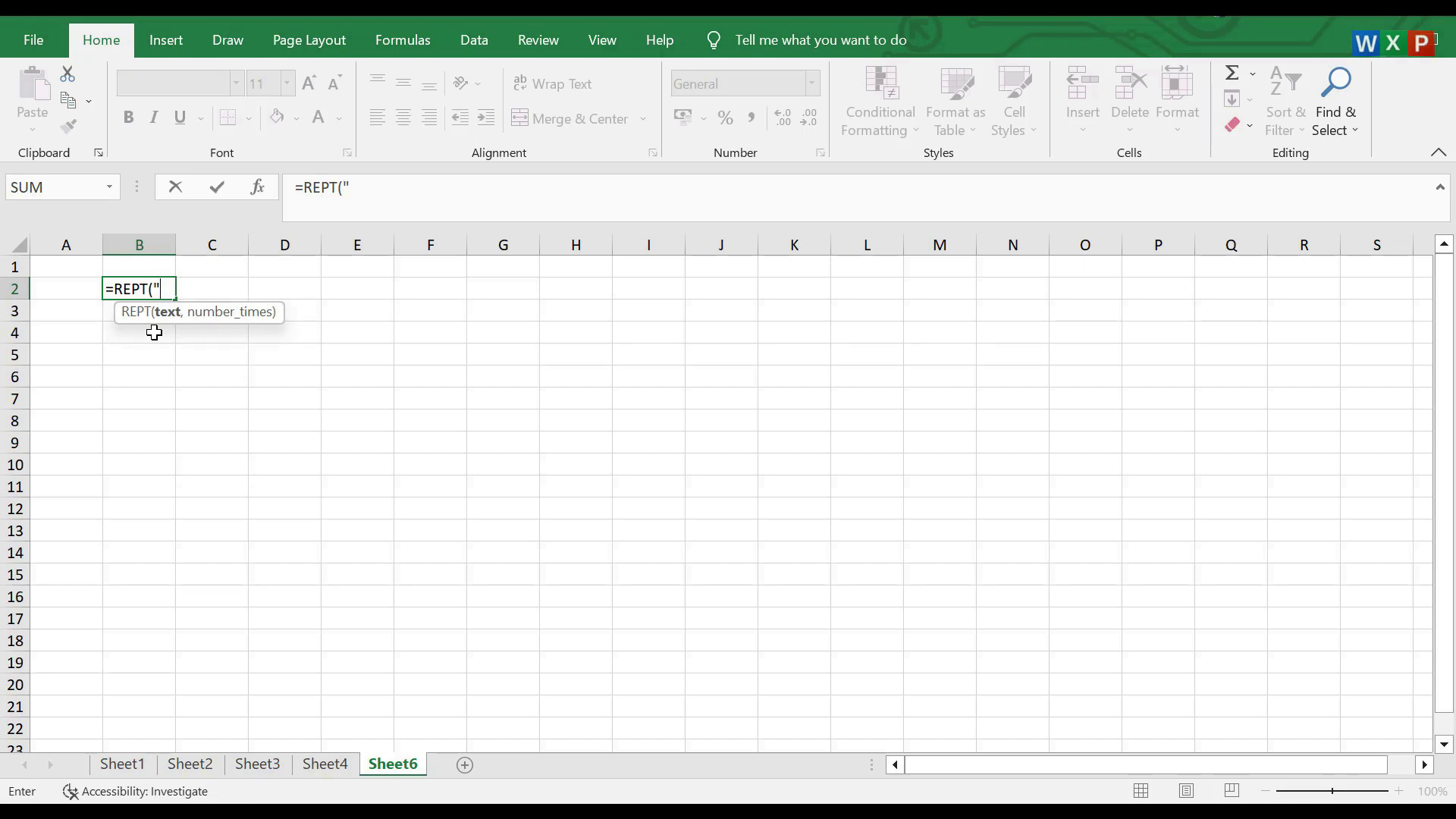
text("200 TIMES",)
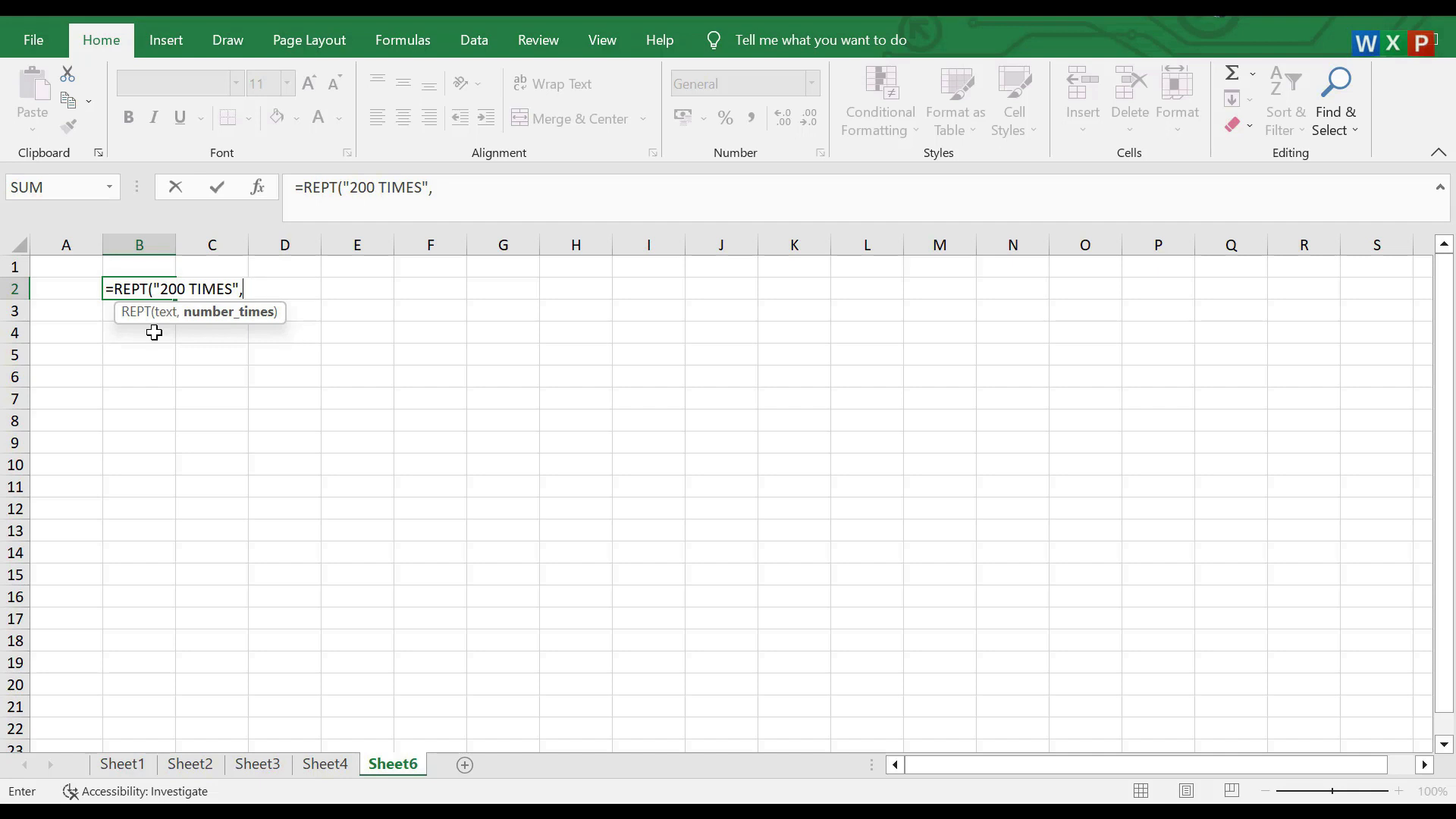
text(200))
key(Return)
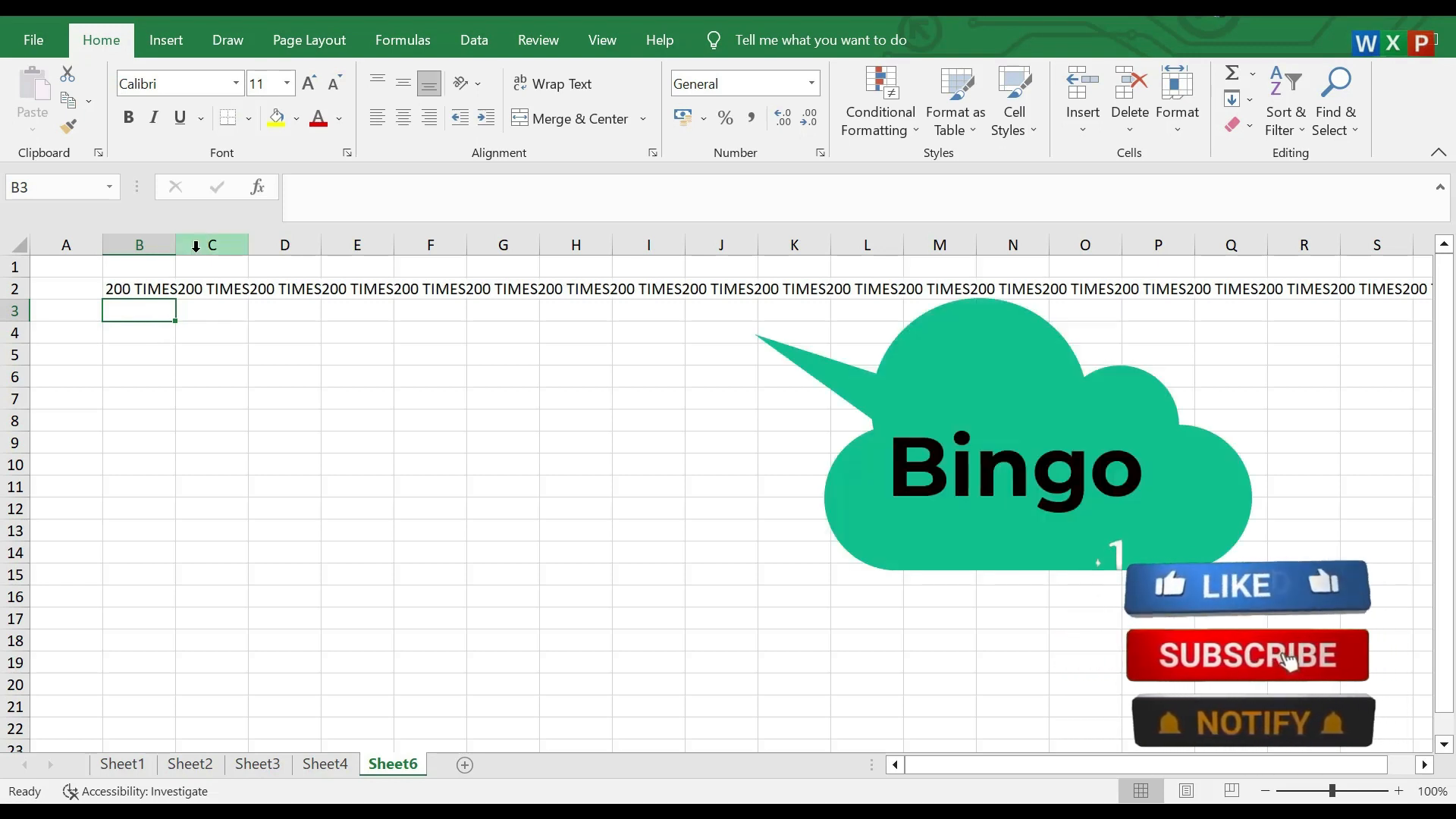
Widen column B and wrap the repeated text in cell B2.
click(158, 285)
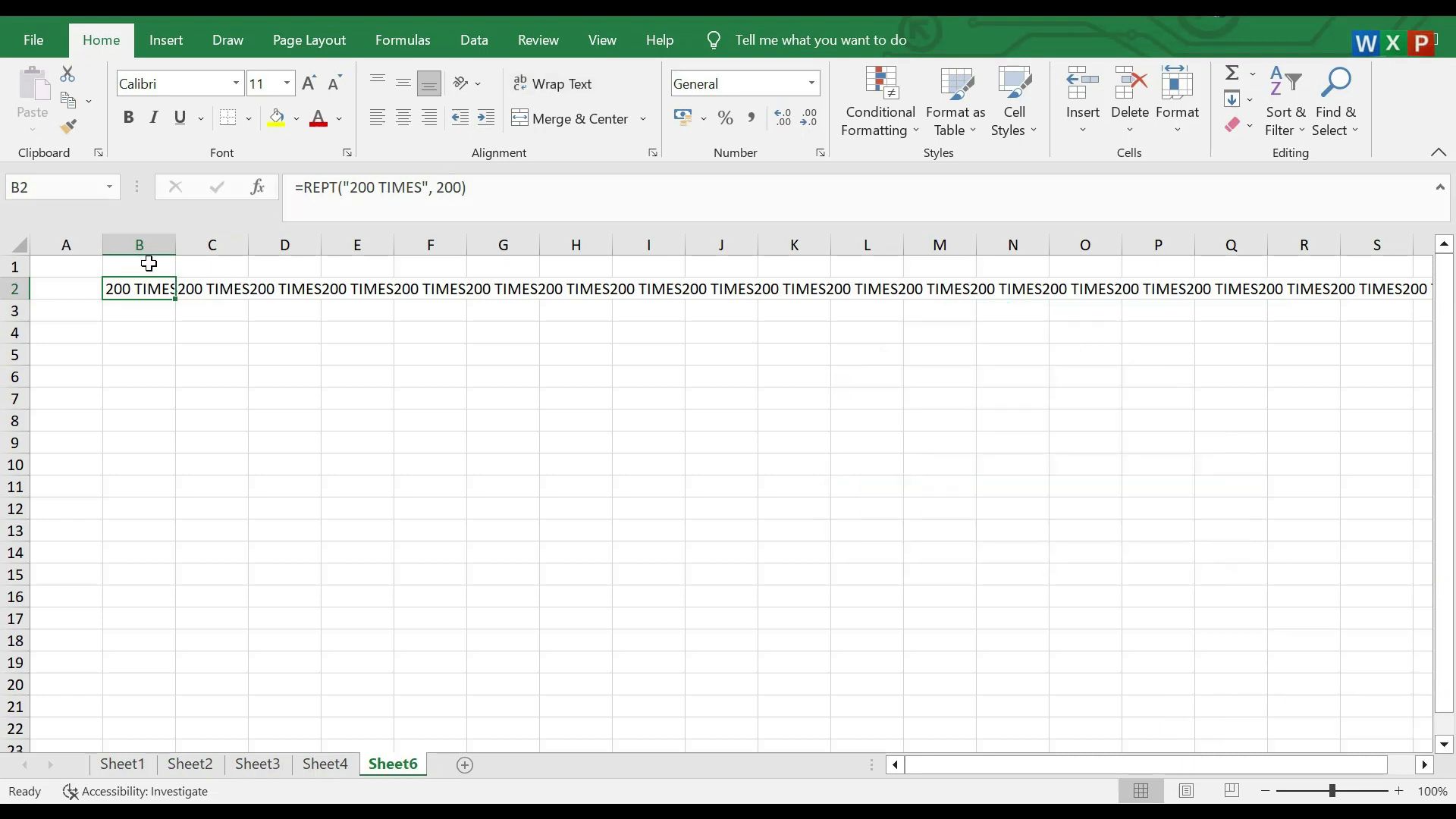
drag(178, 244, 639, 255)
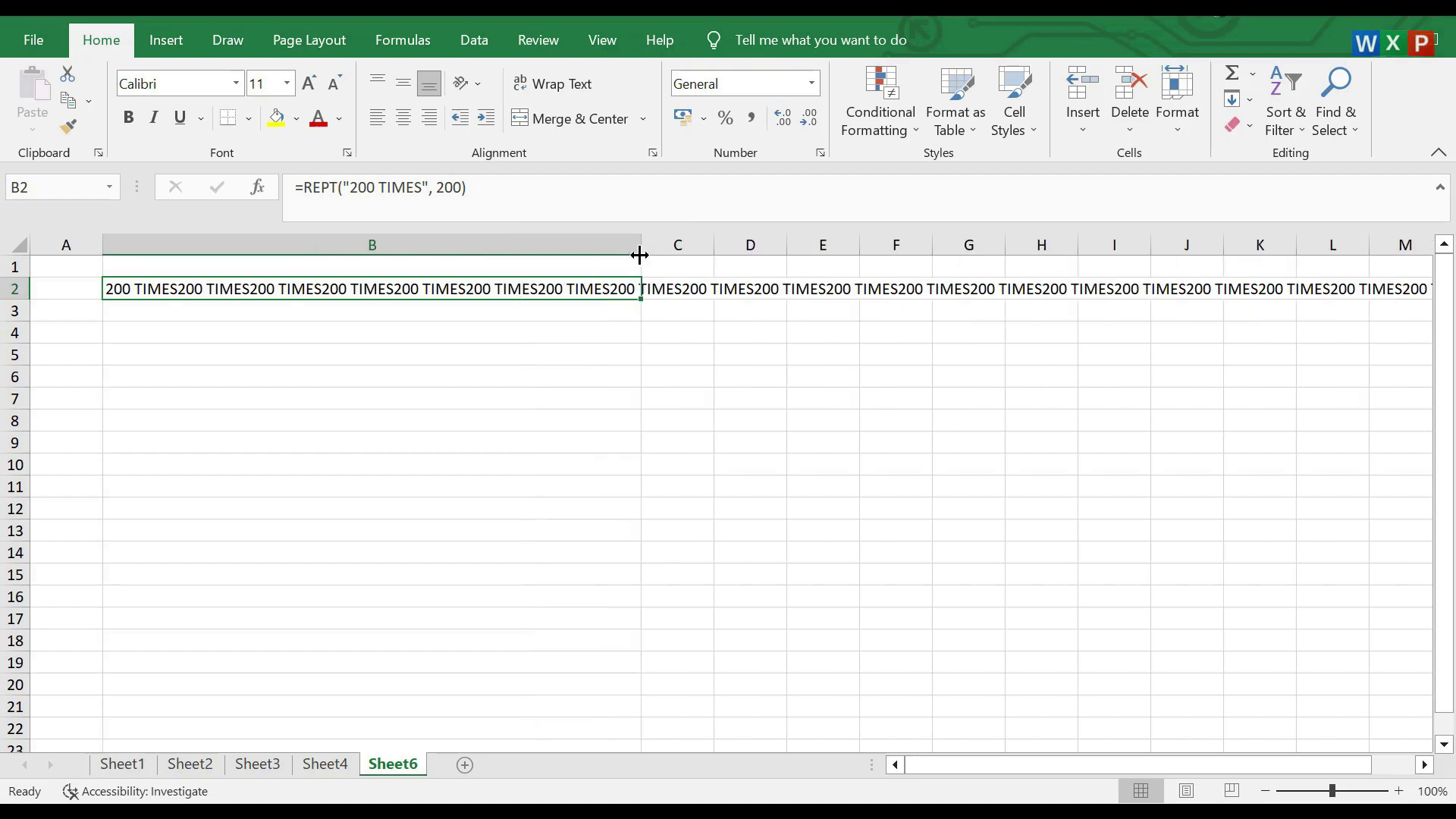
click(561, 85)
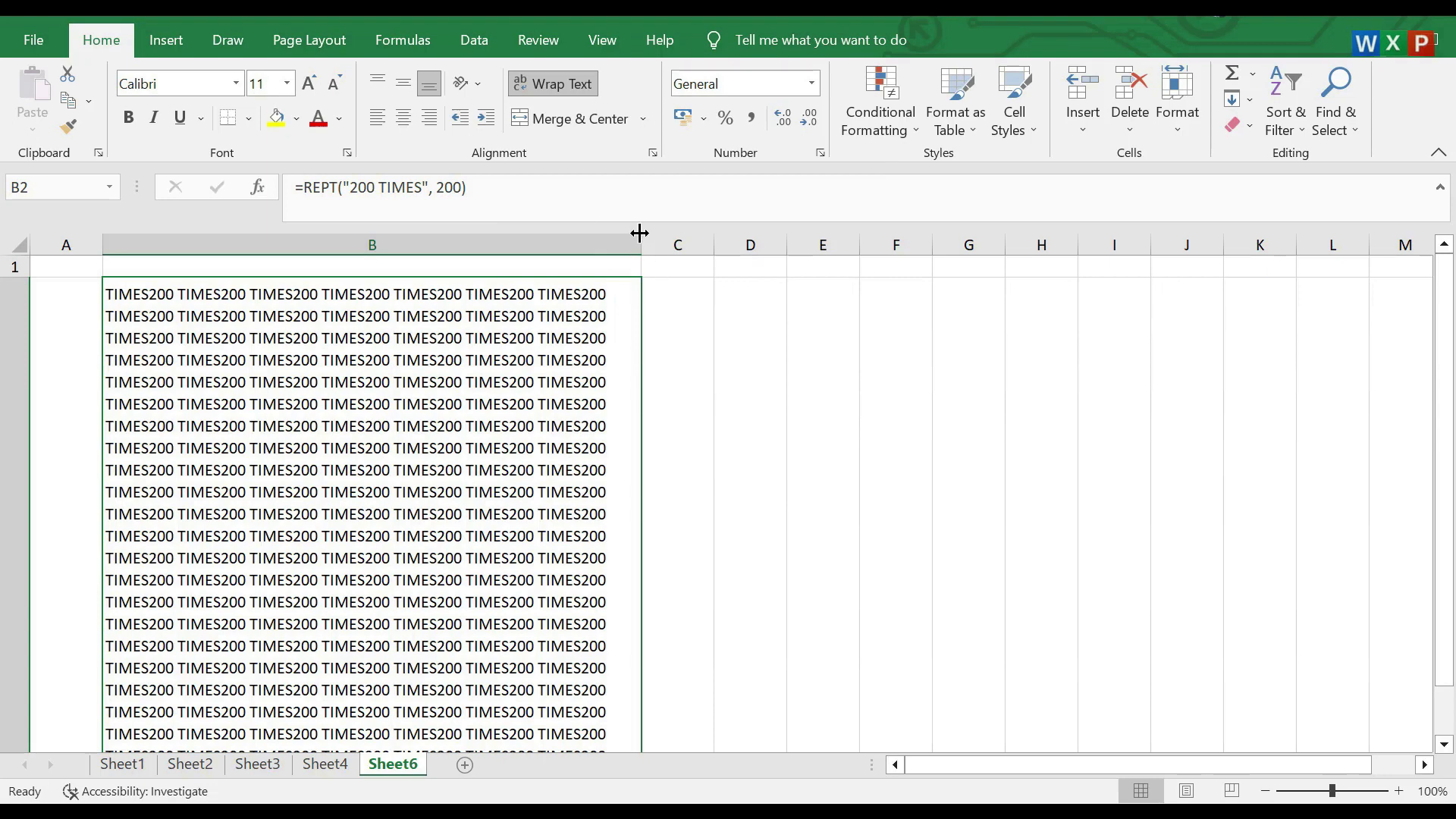
Widen column B further and align the wrapped text in B2 to the vertical middle.
drag(640, 250, 669, 256)
drag(824, 264, 944, 250)
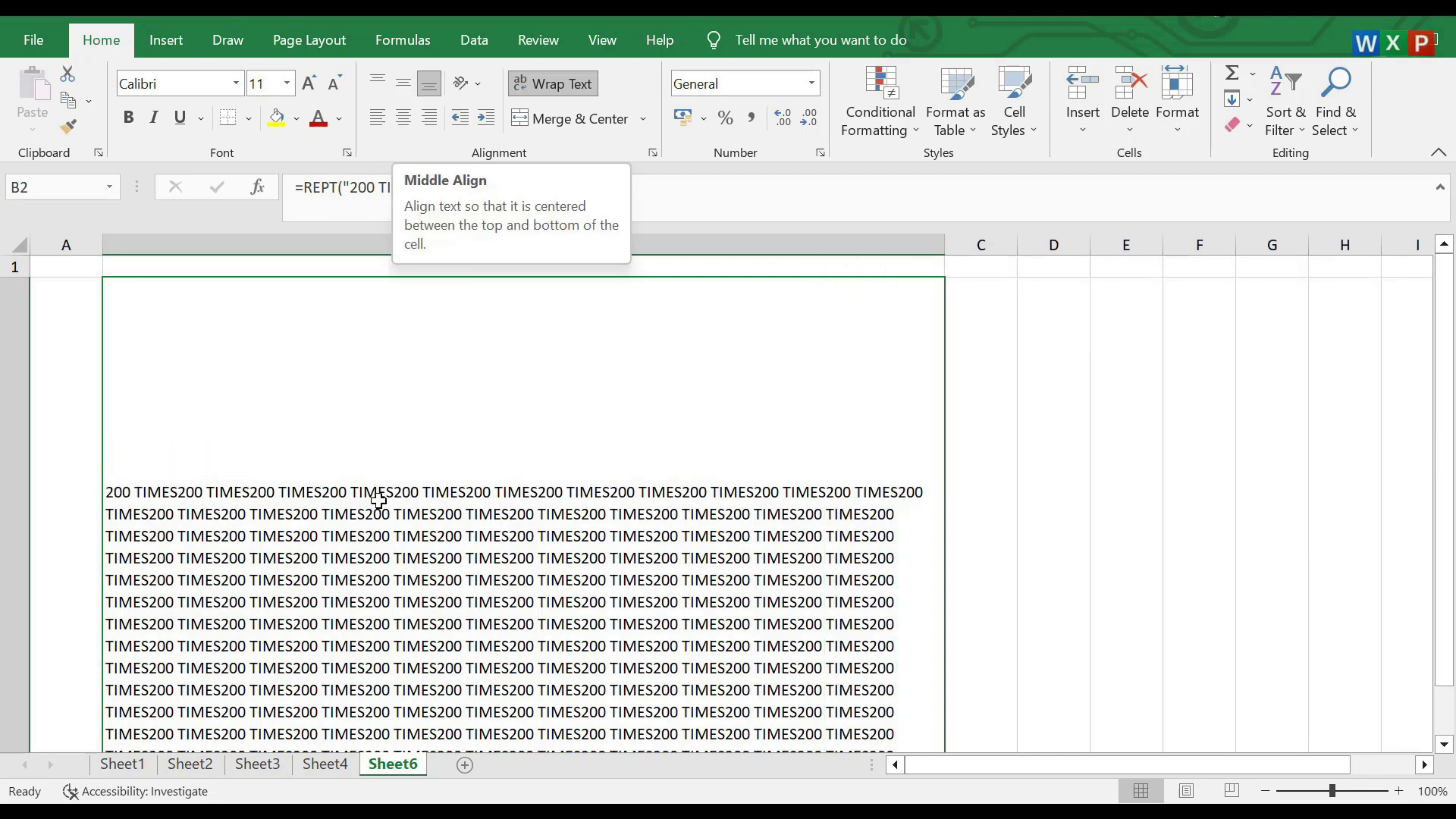
click(402, 84)
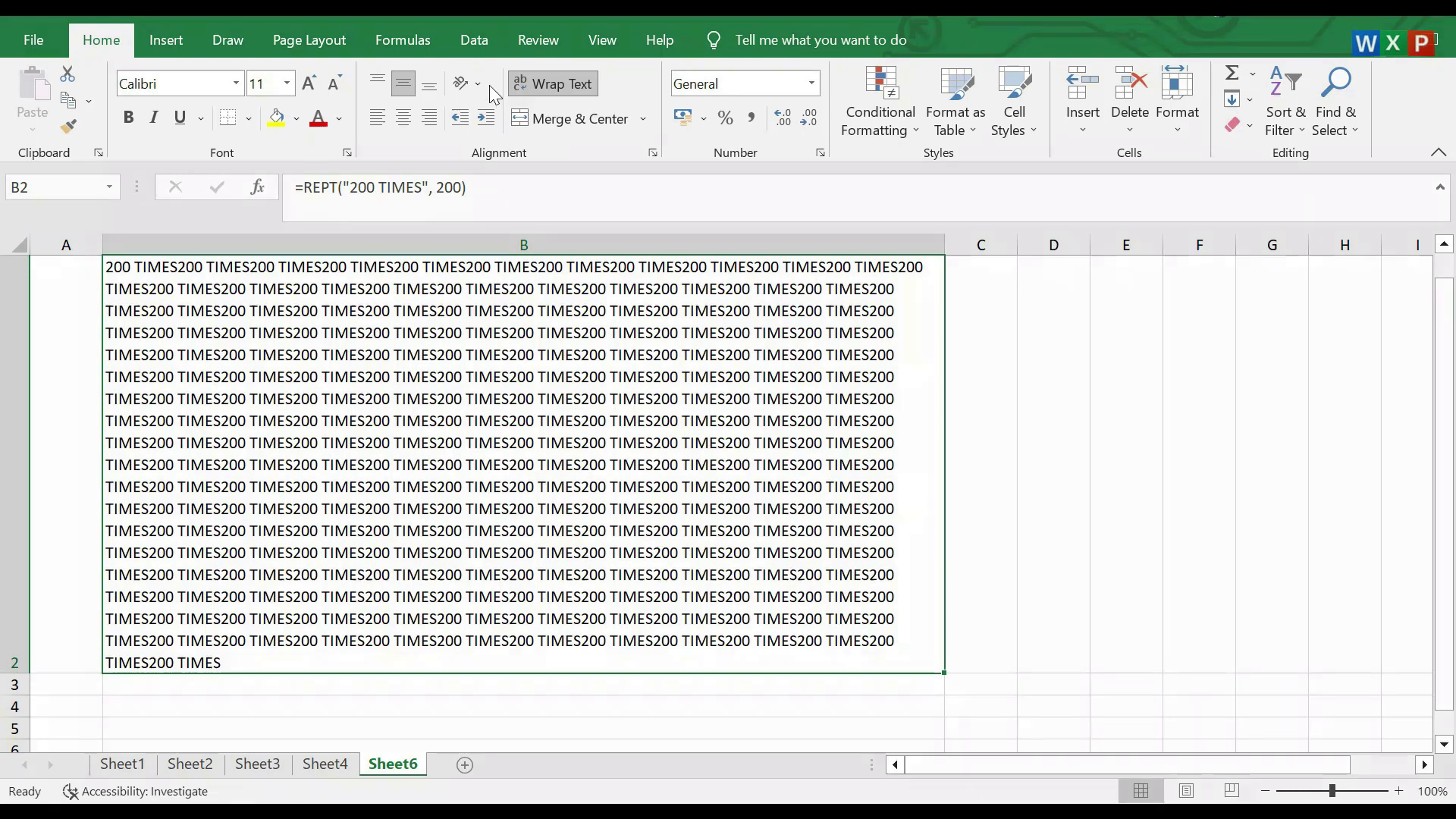
click(318, 121)
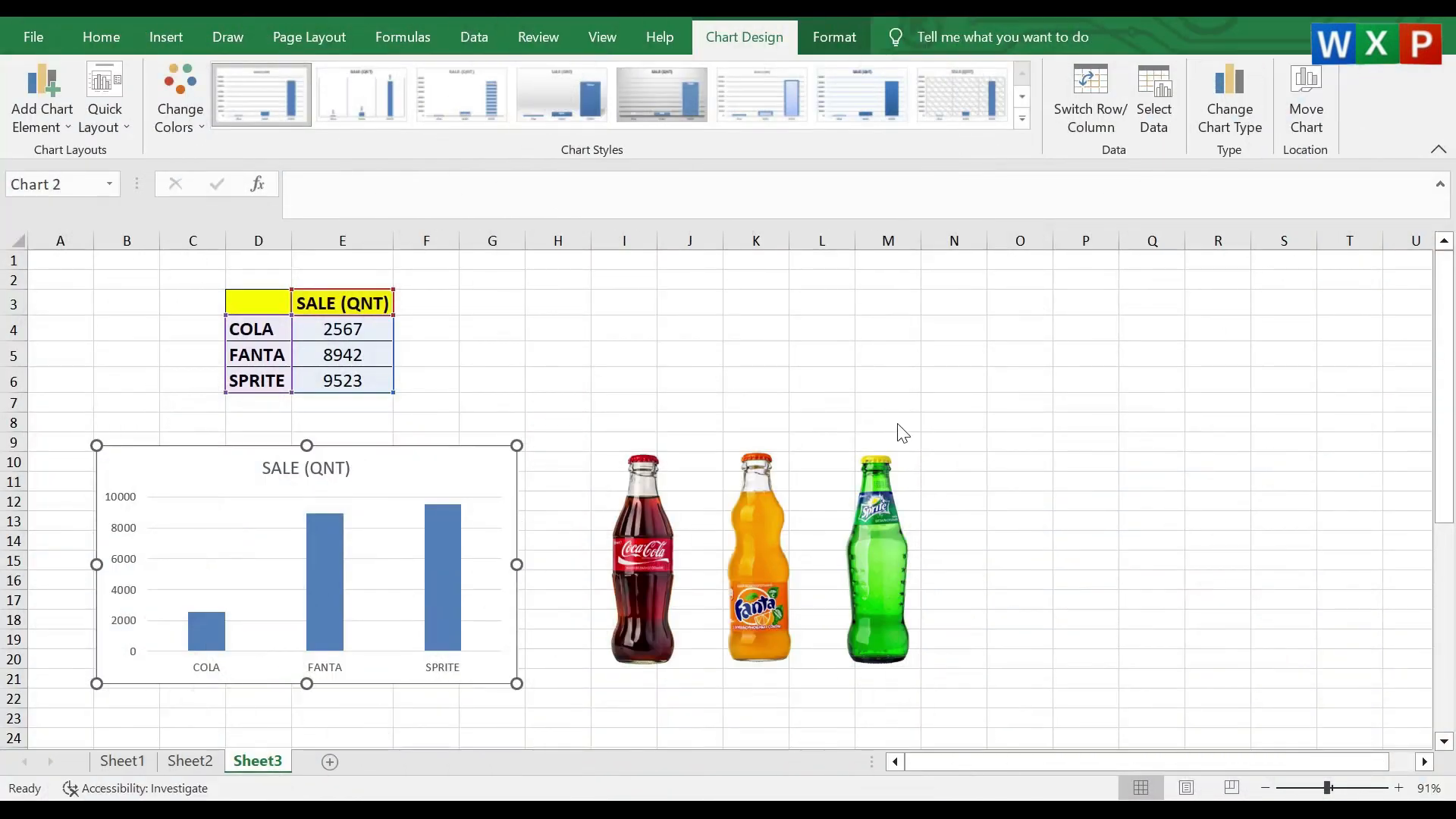
Set the Sheet3 sale quantities to 2000 for COLA, 4000 for FANTA and 8000 for SPRITE.
click(369, 324)
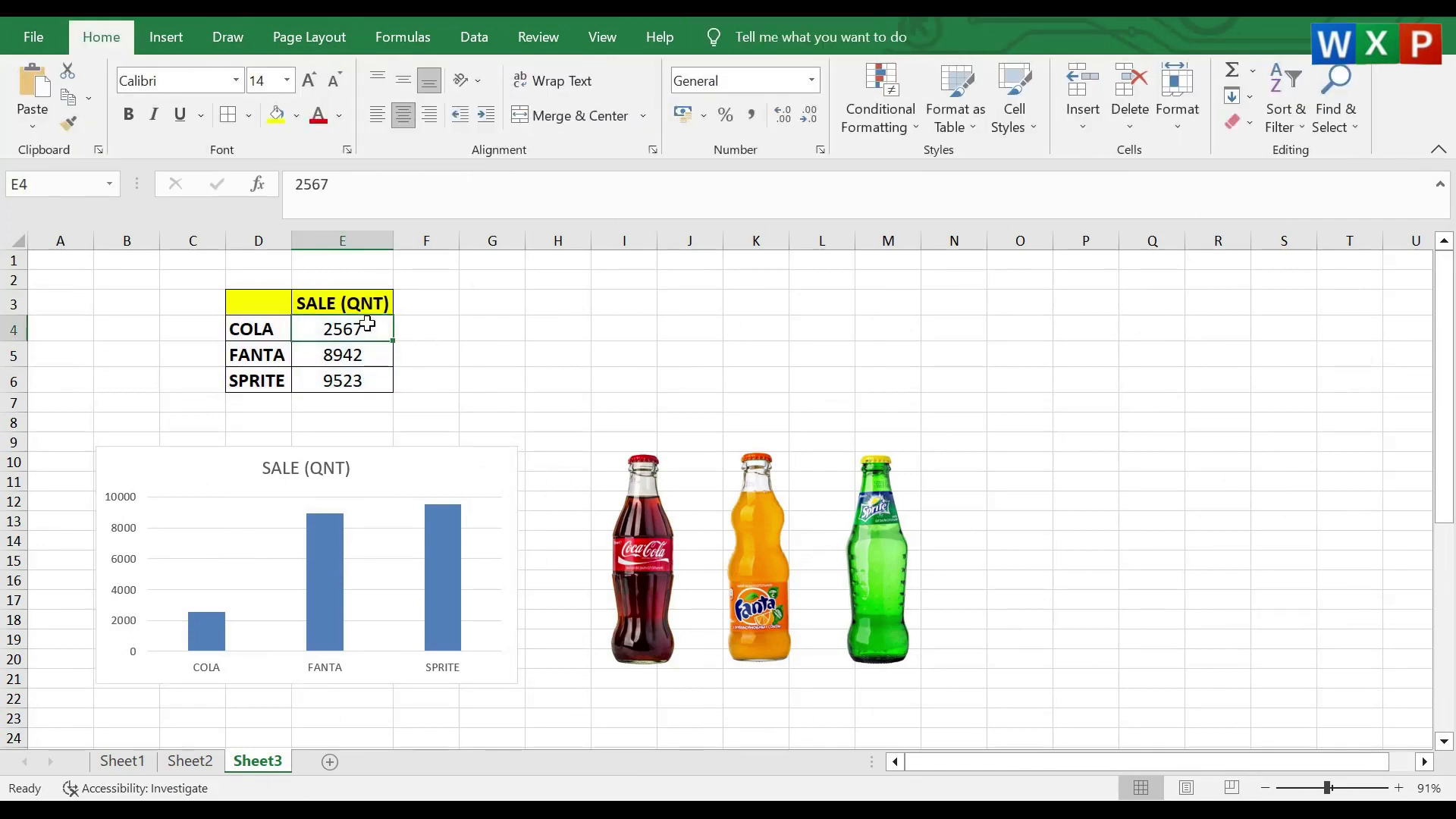
text(2000)
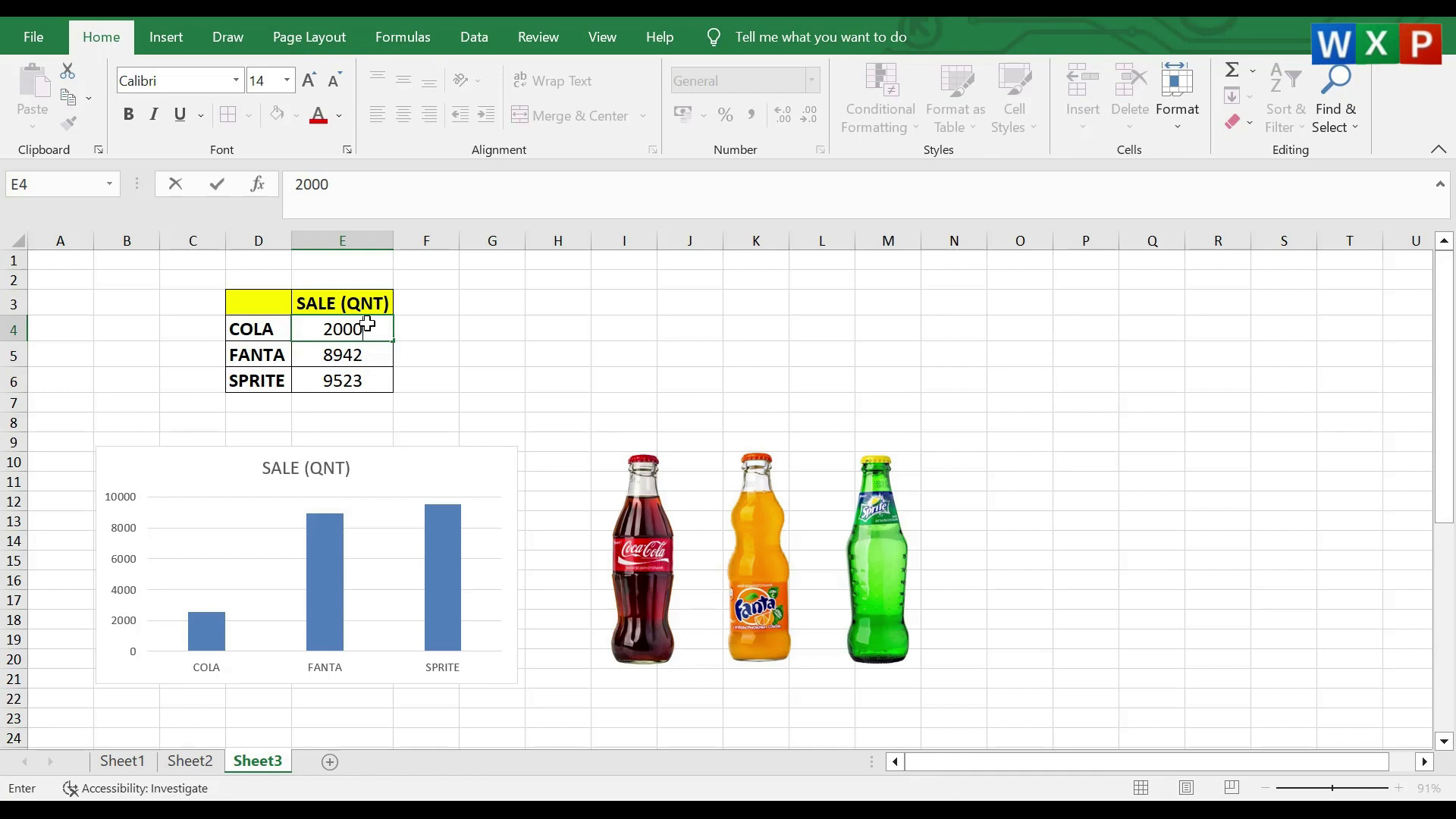
key(Return)
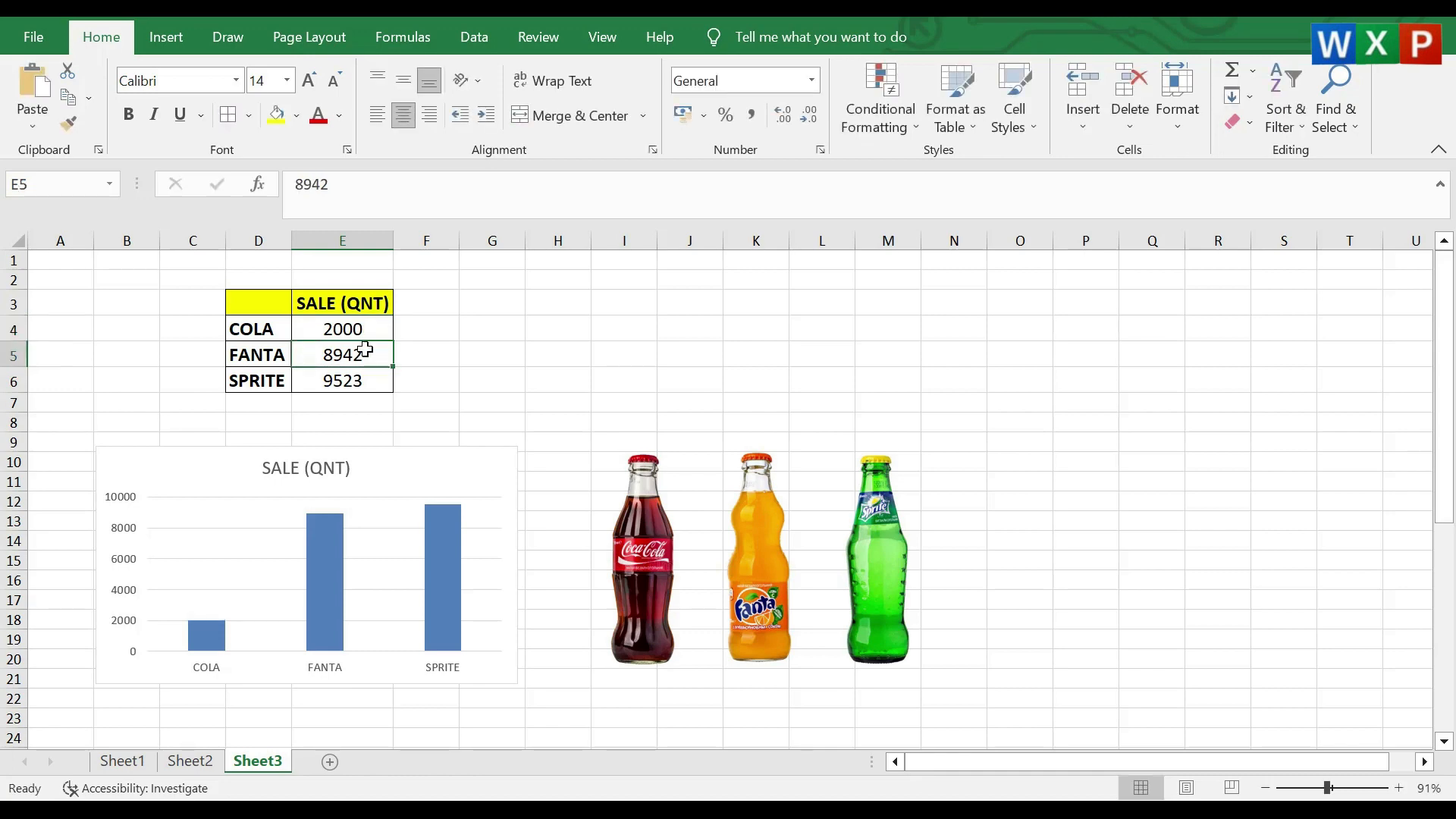
text(4000)
key(Return)
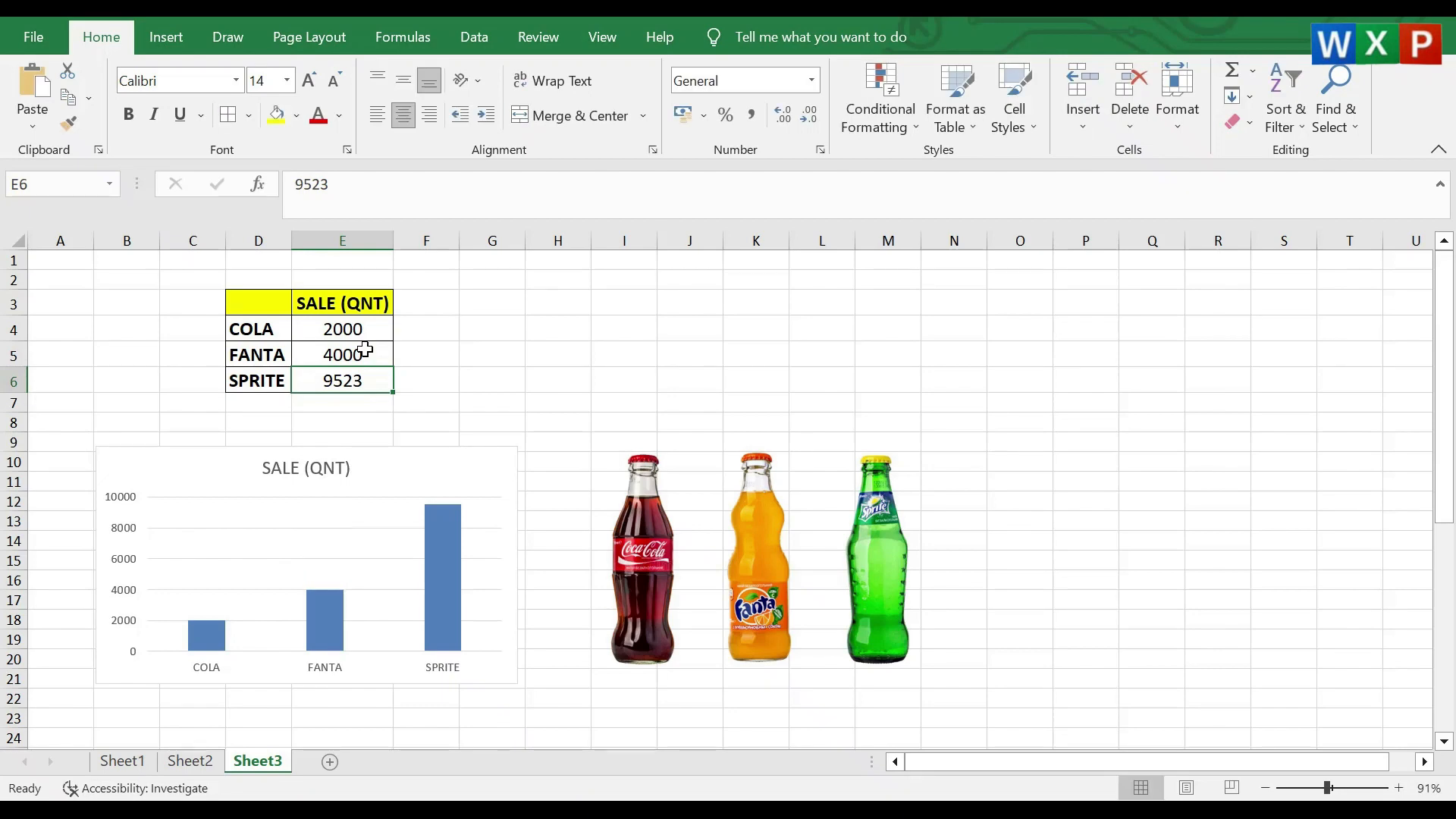
text(8000)
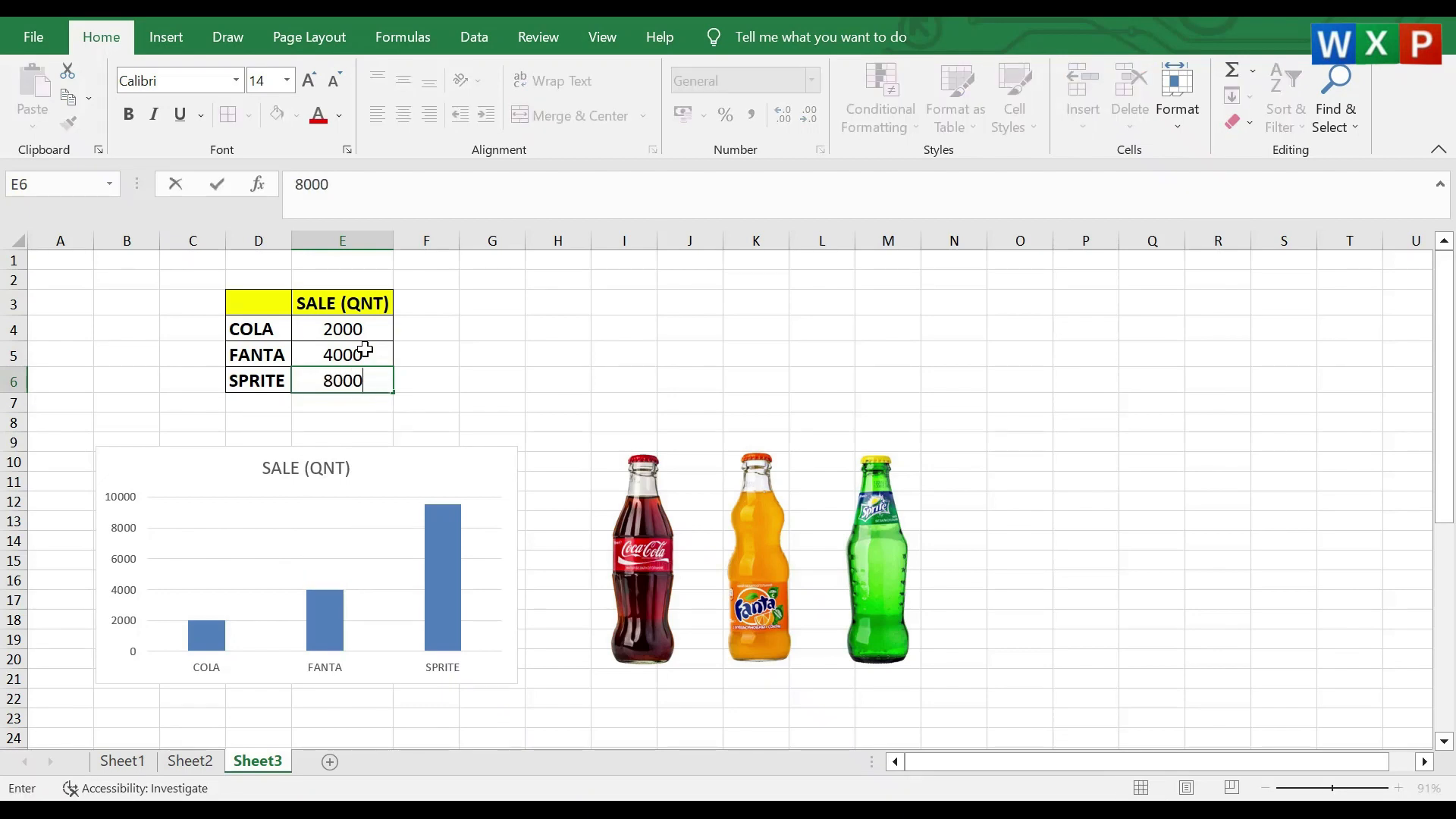
key(Return)
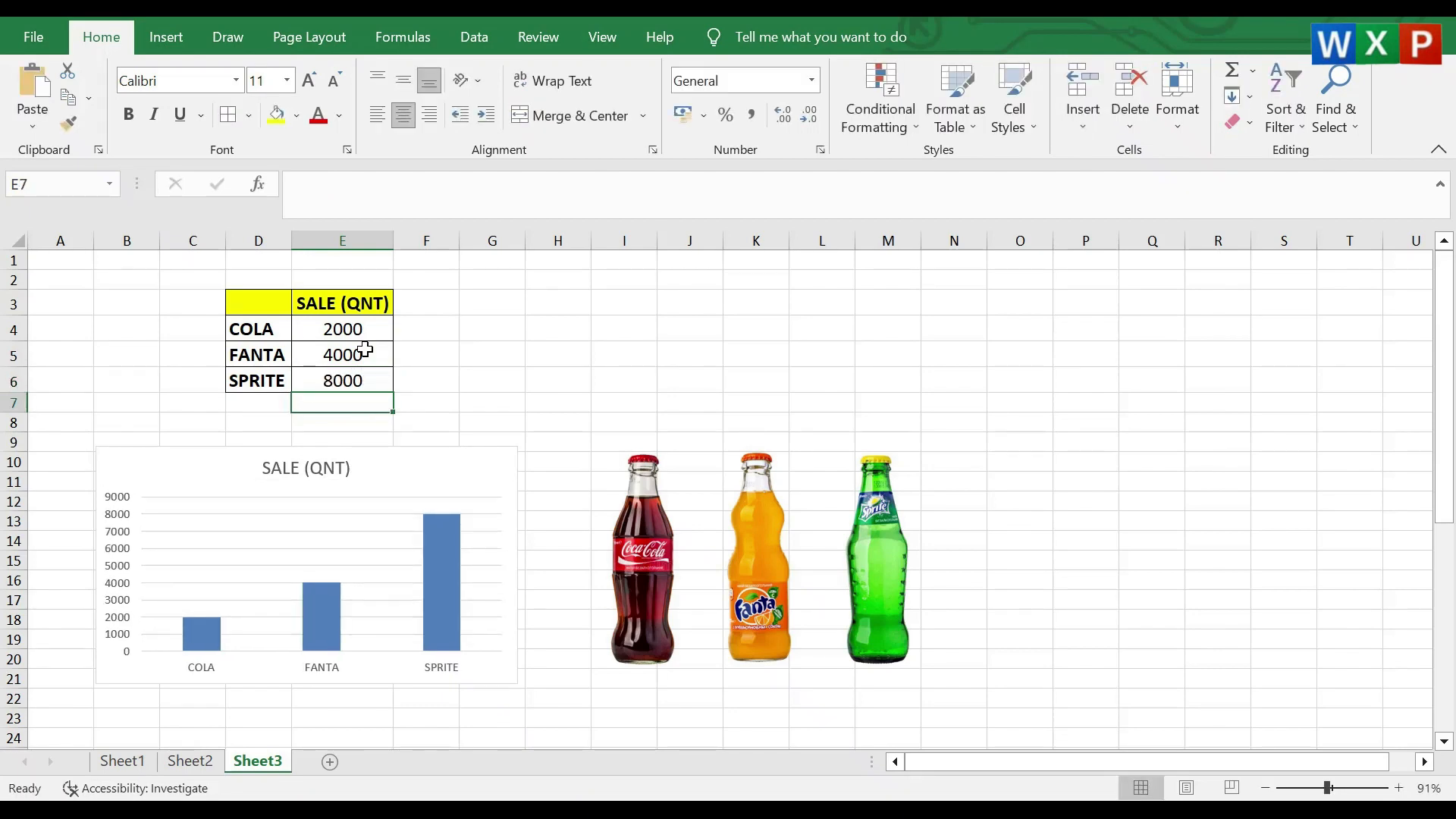
Cut the Coca-Cola bottle picture and paste it as the fill of the SALE (QNT) chart's column series.
click(635, 546)
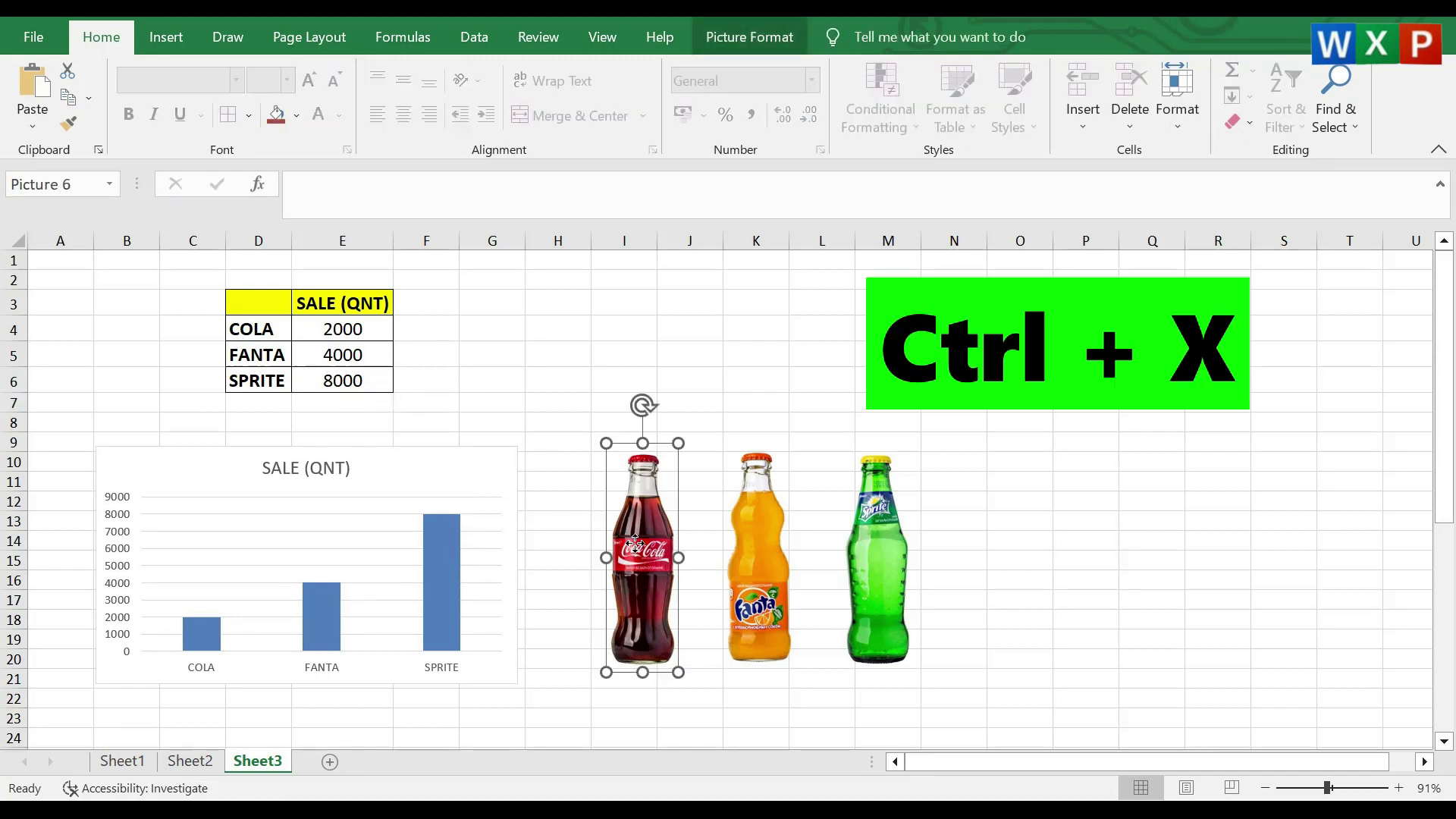
key(ctrl+x)
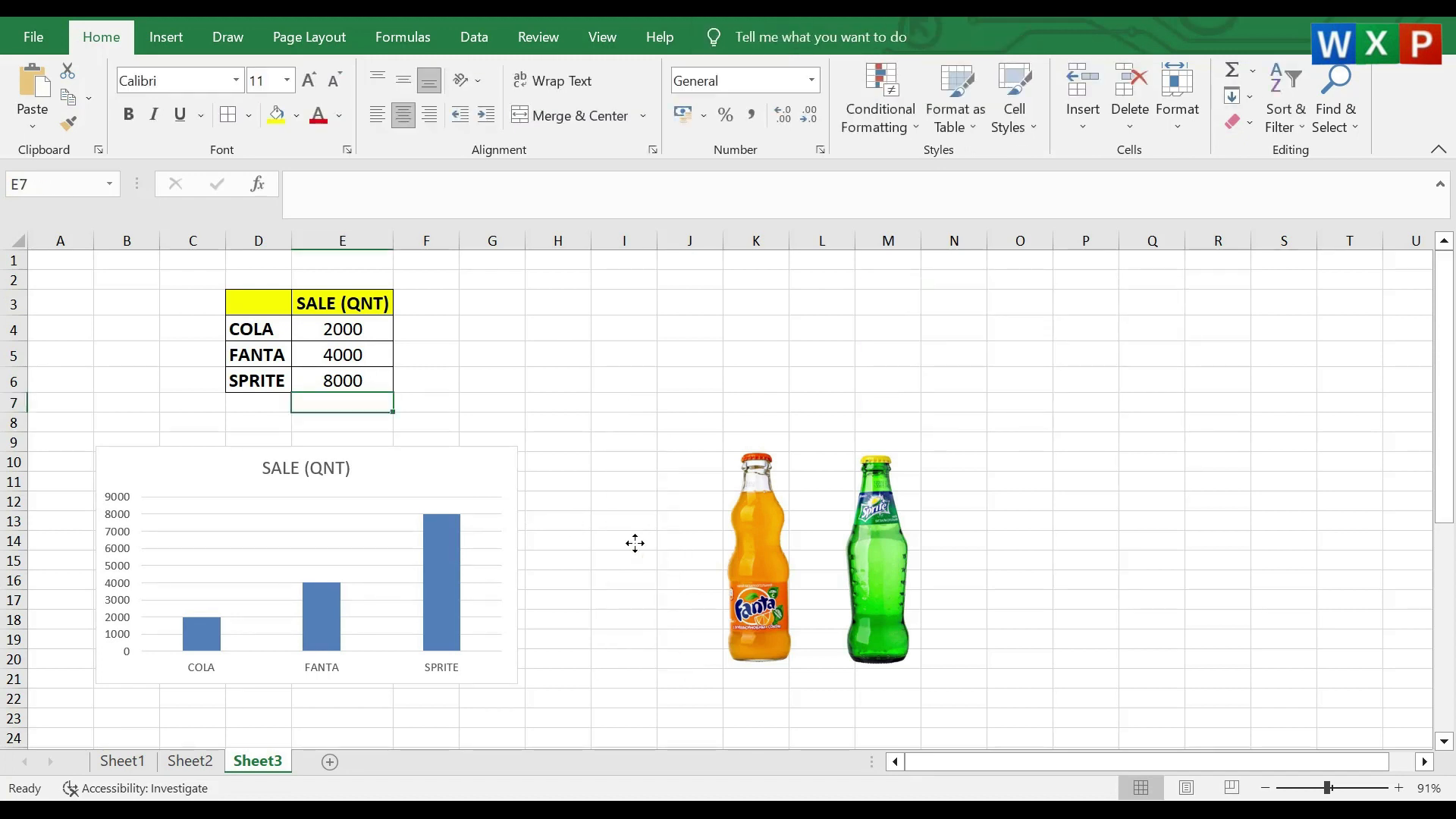
double_click(200, 624)
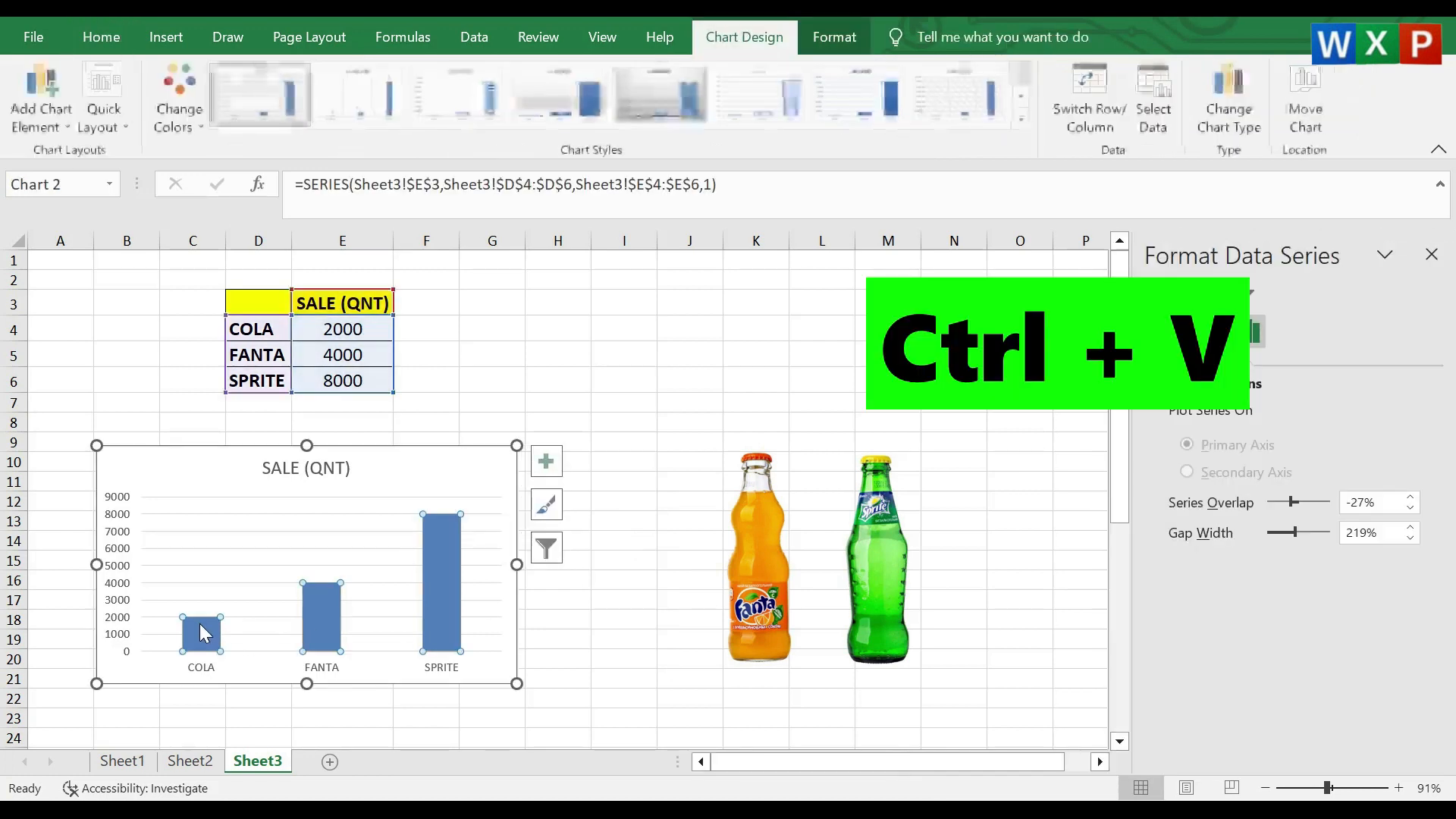
key(ctrl+v)
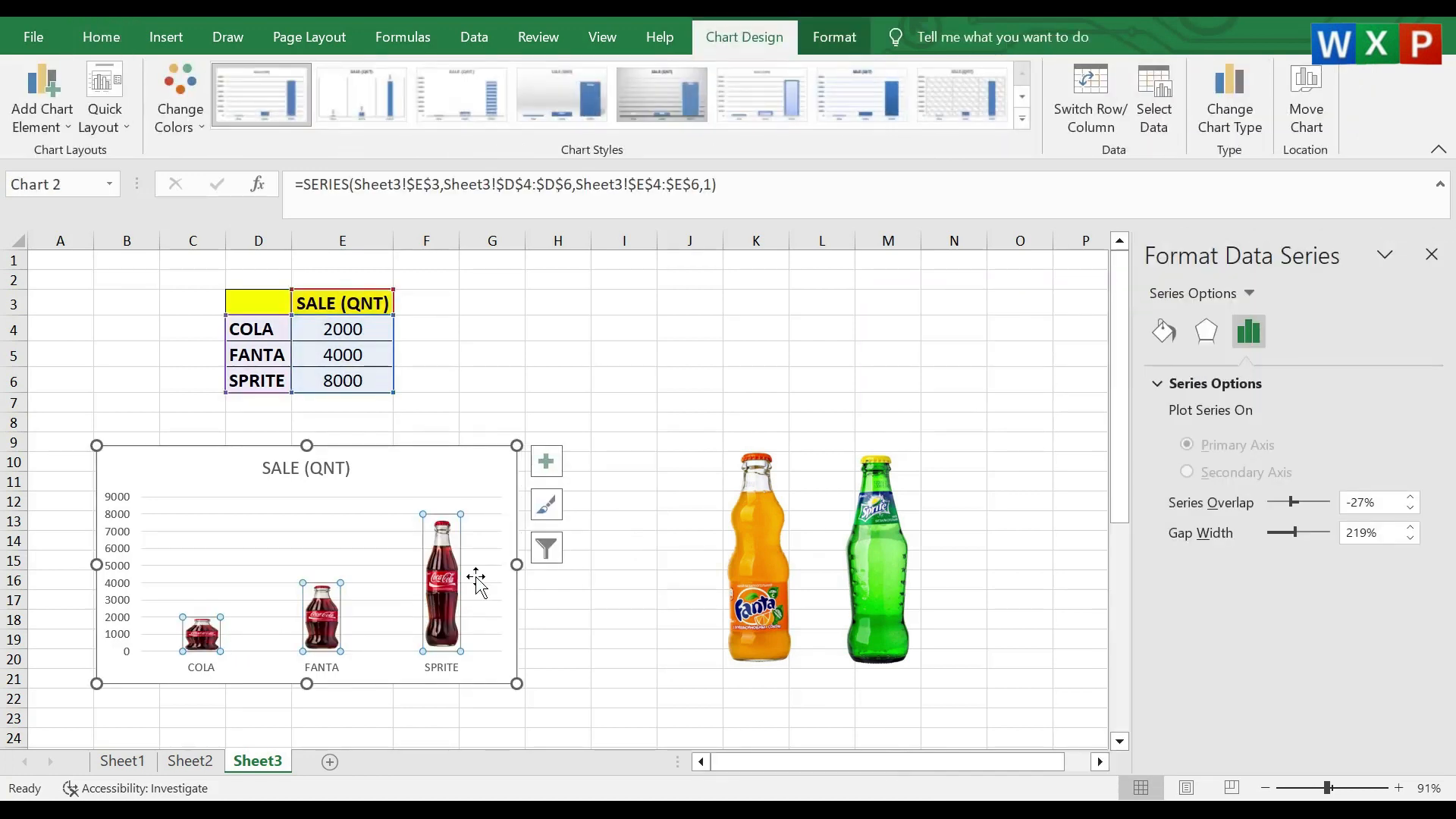
Cut the Fanta bottle picture and paste it as the fill of only the FANTA column in the chart.
click(320, 618)
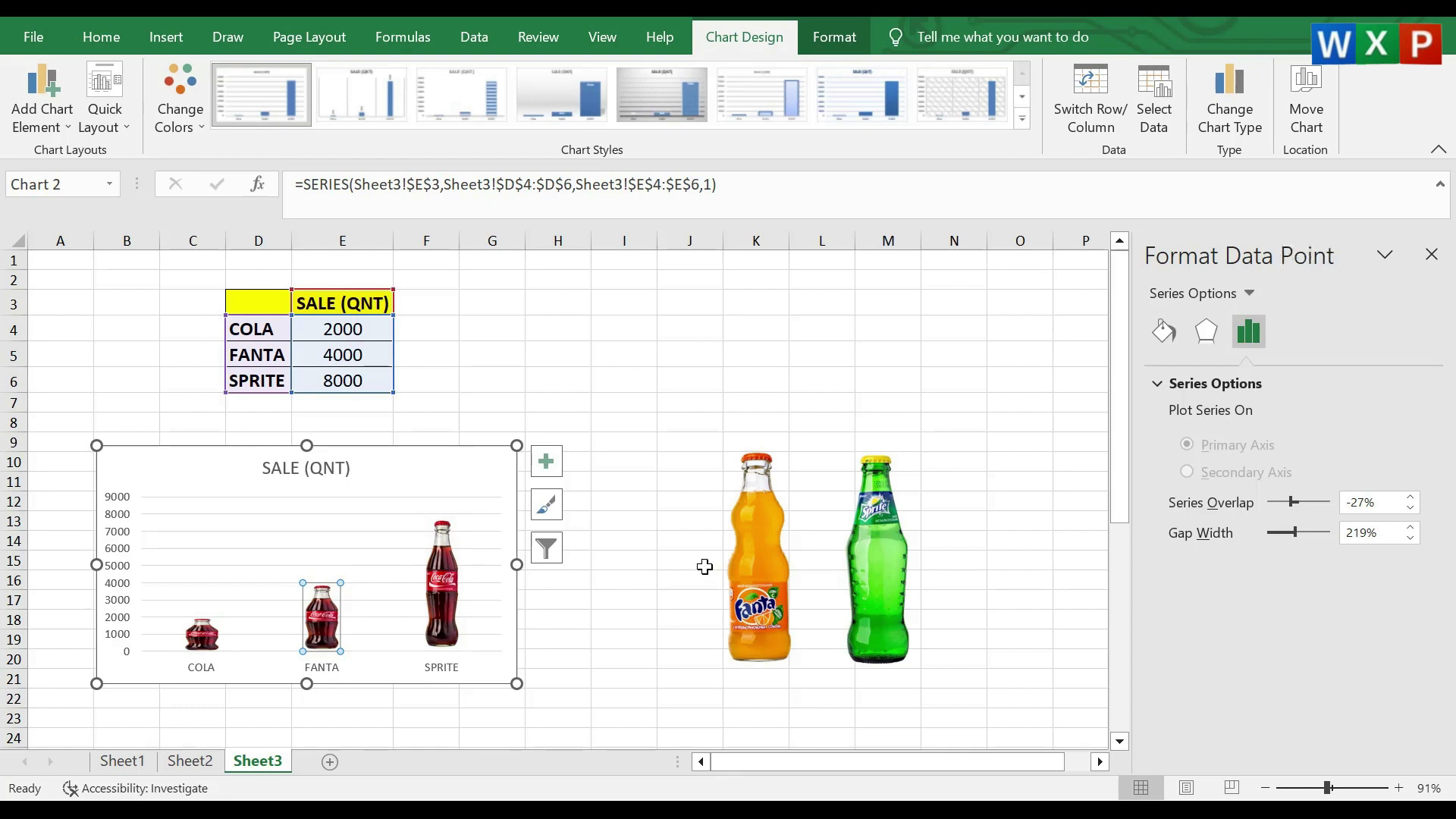
click(767, 551)
key(ctrl+x)
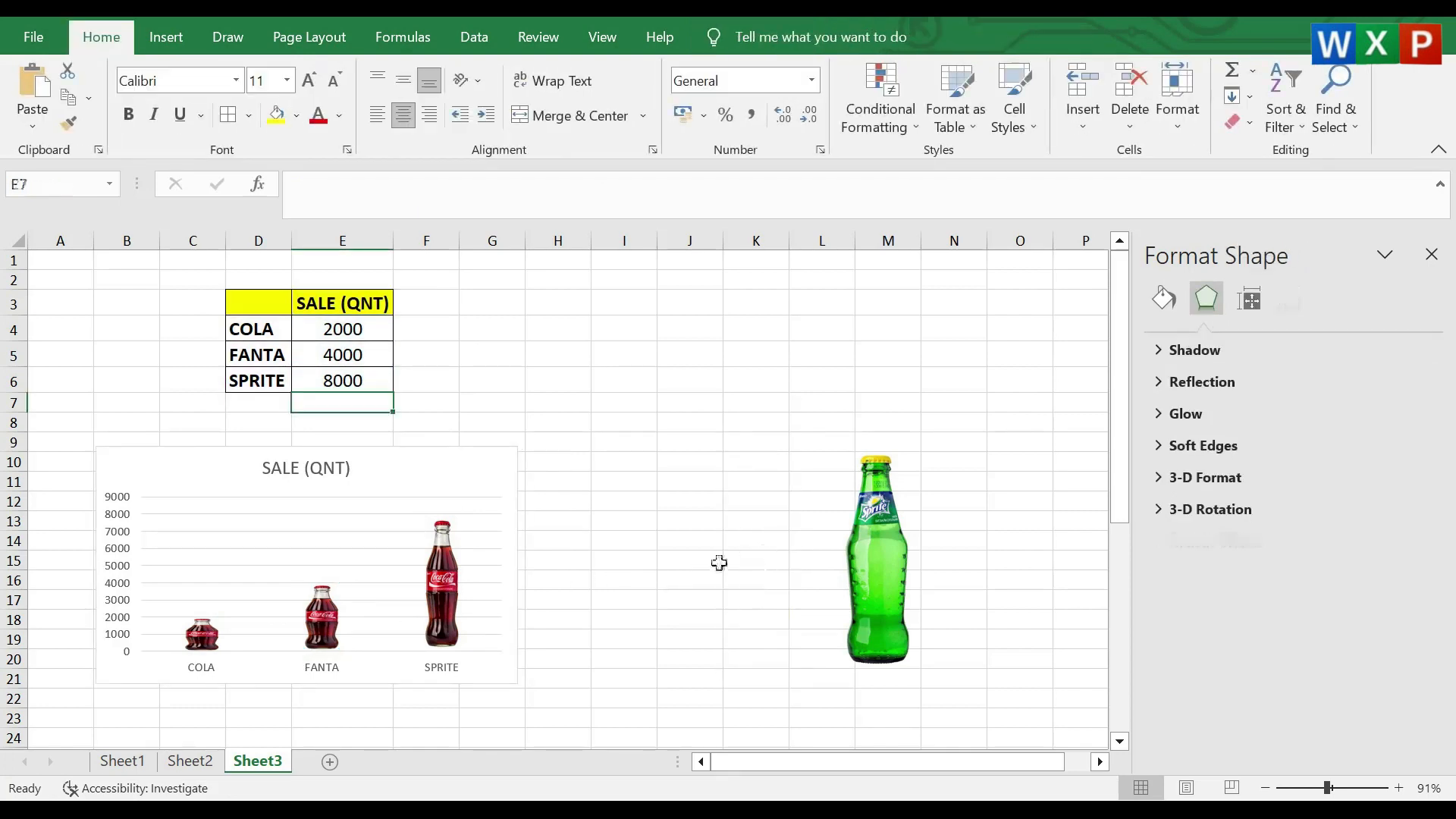
click(318, 626)
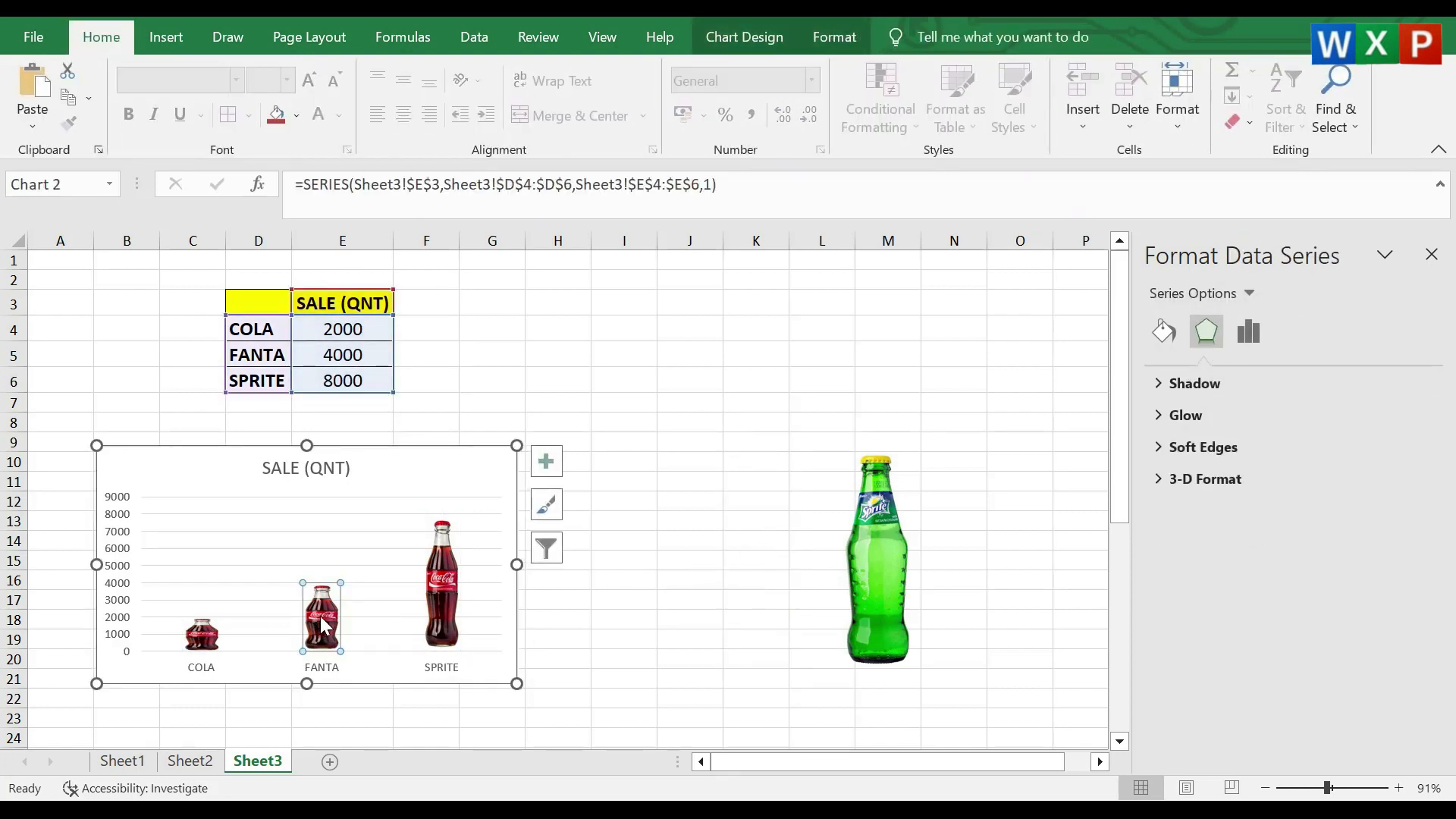
click(320, 625)
key(ctrl+v)
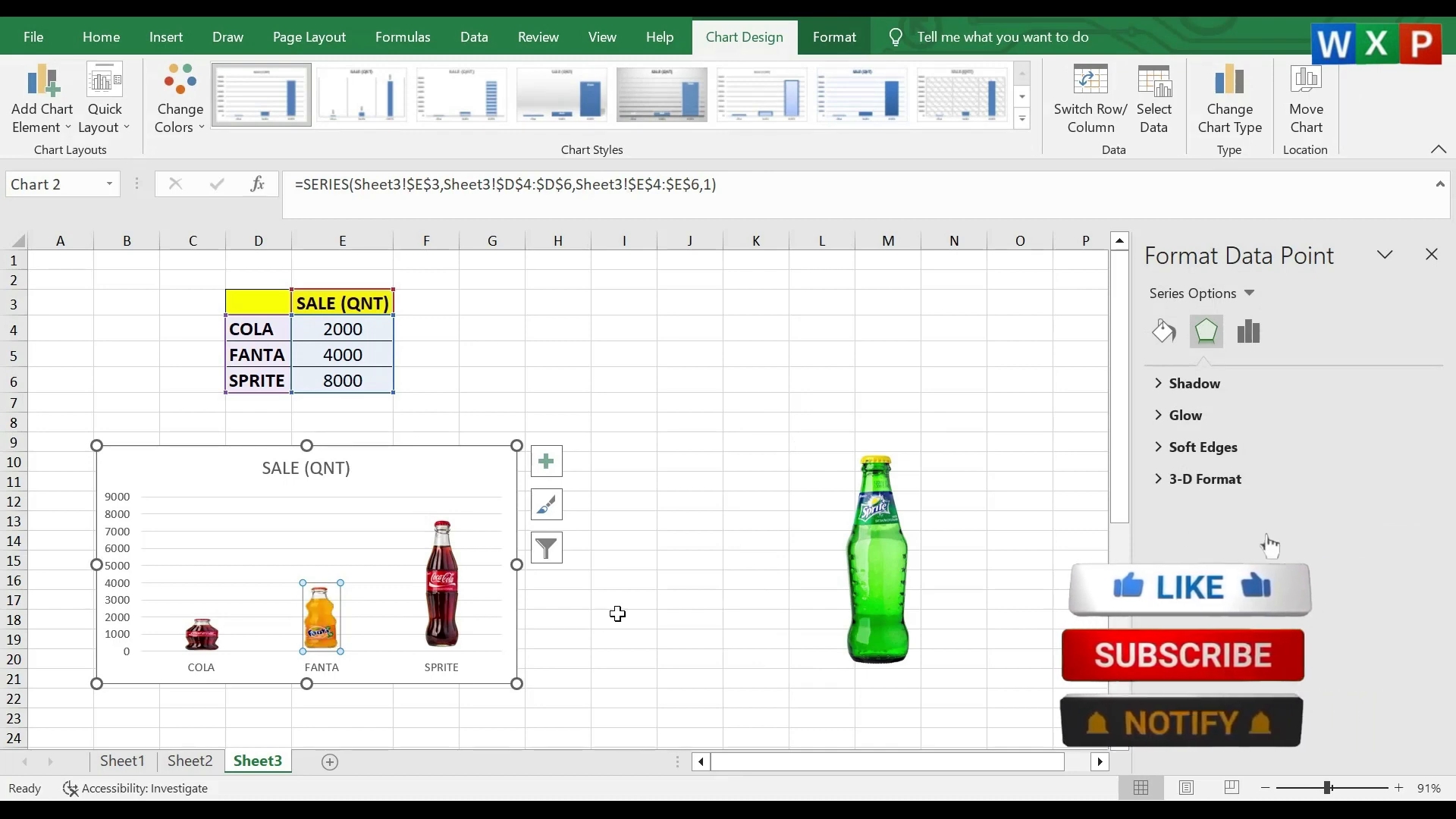
Cut the Sprite bottle picture and paste it as the fill of only the SPRITE column in the chart.
click(447, 597)
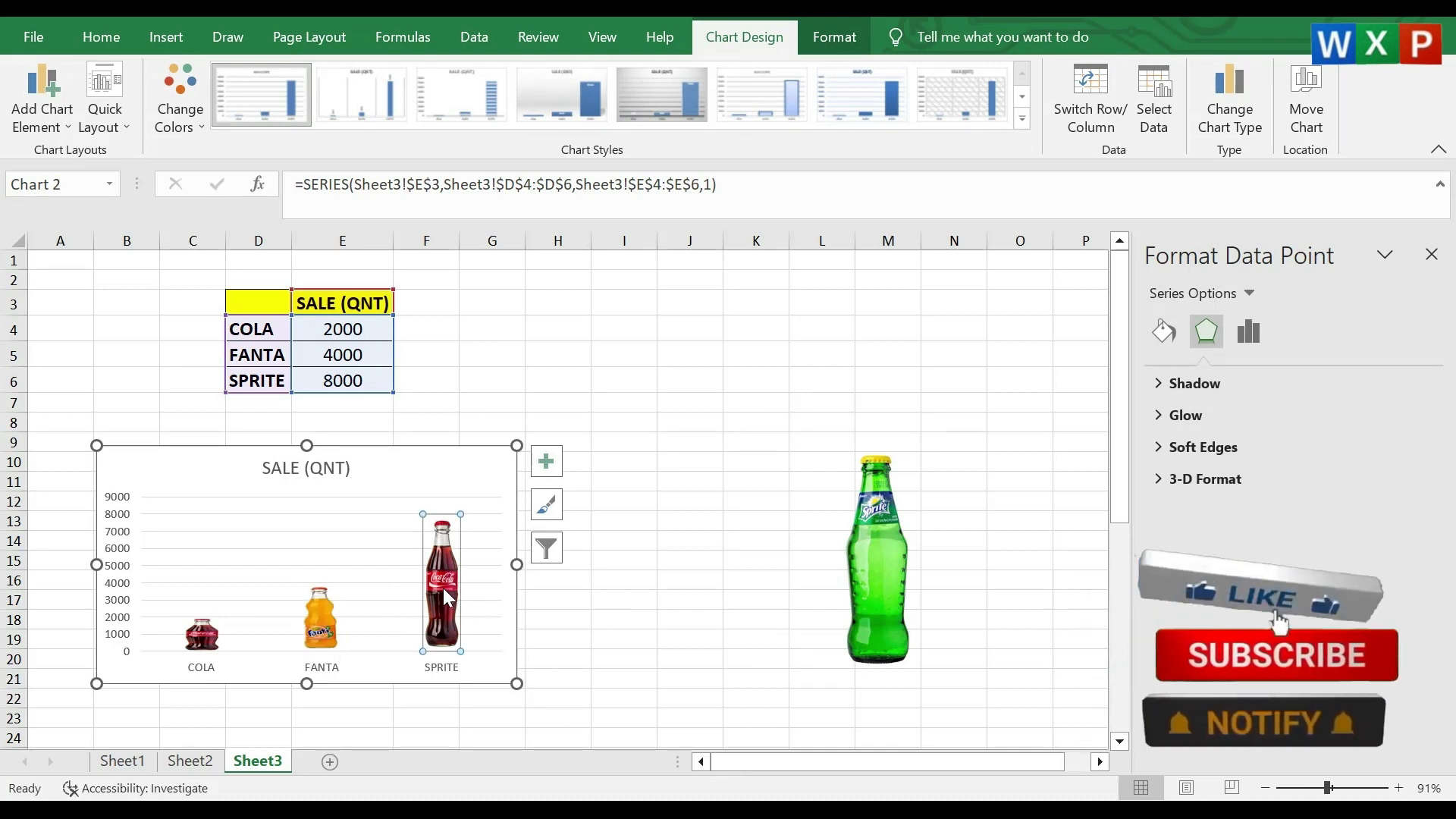
click(888, 548)
key(ctrl+x)
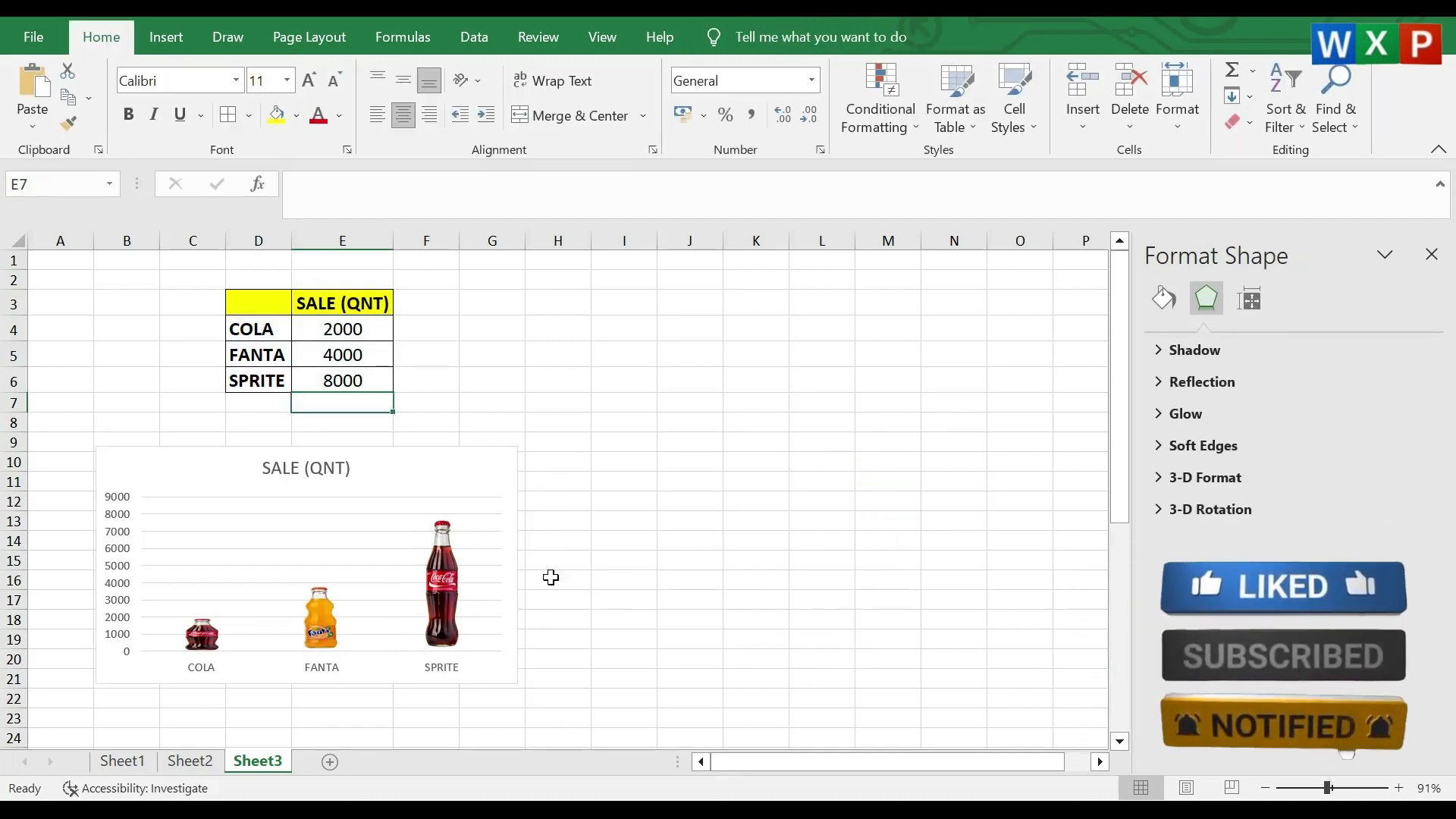
click(436, 586)
click(436, 585)
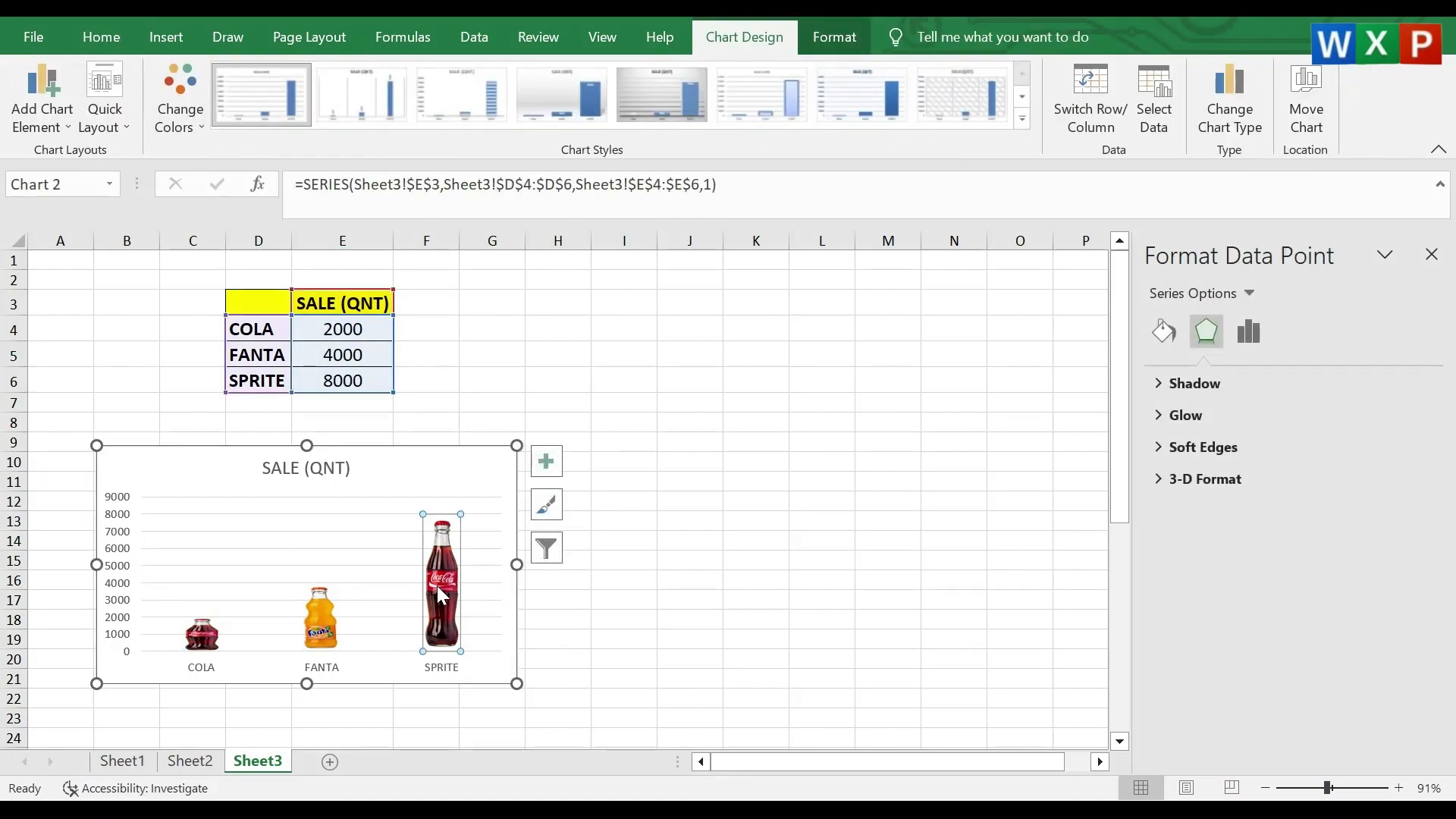
key(ctrl+v)
click(708, 559)
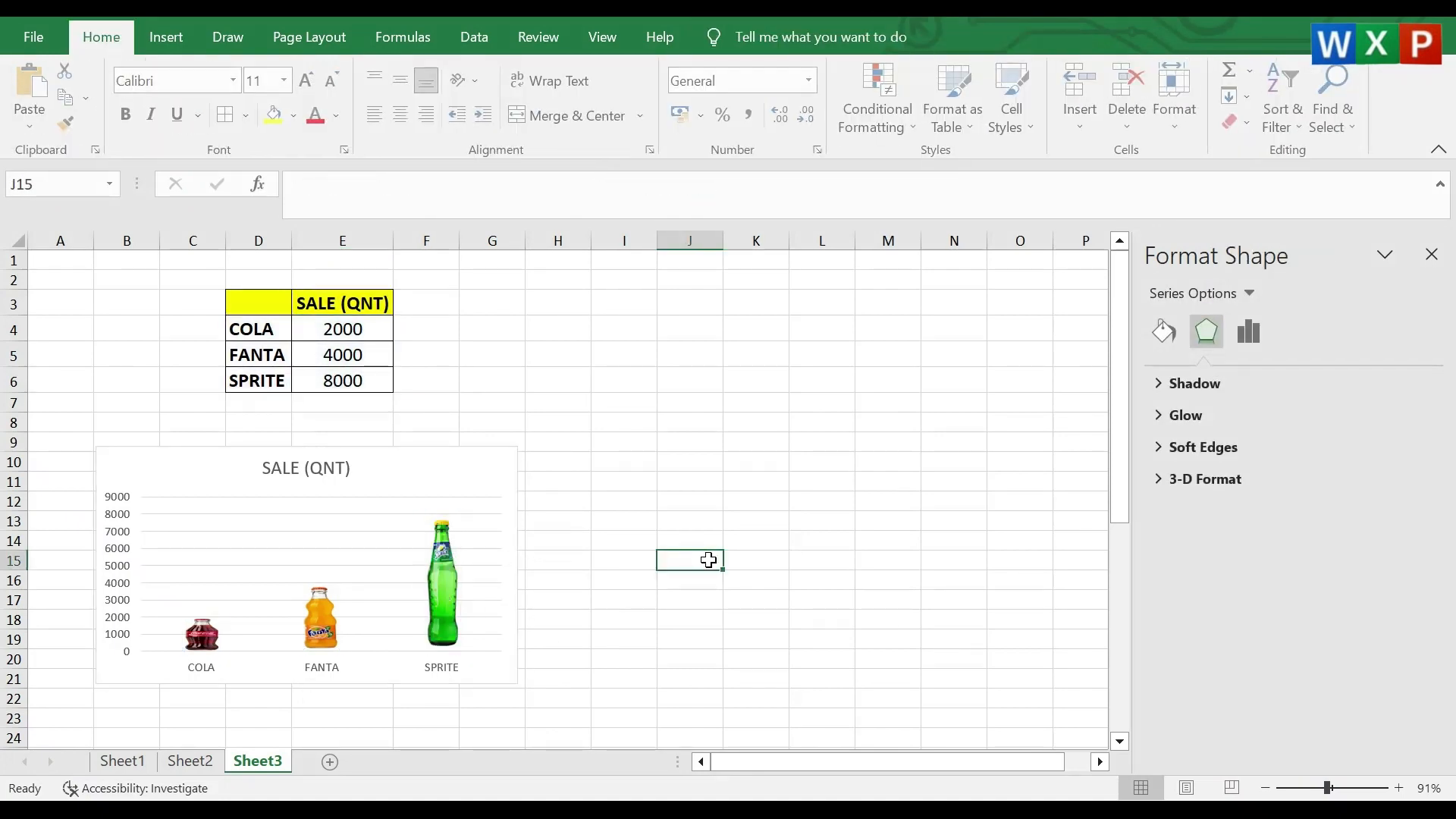
Change the sale quantities to 8000 for COLA, 5000 for FANTA and 6000 for SPRITE.
click(355, 339)
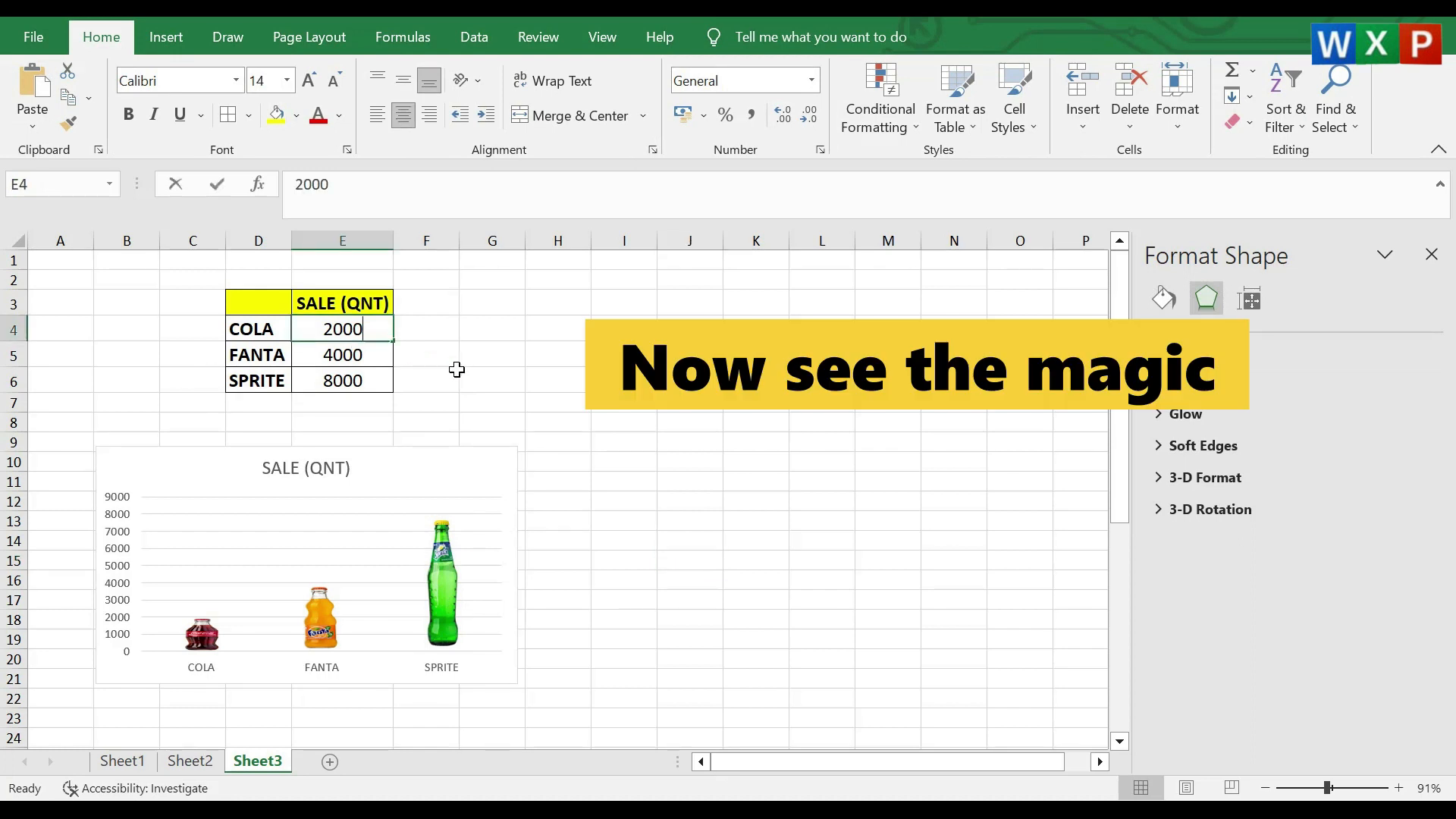
text(8000)
key(Return)
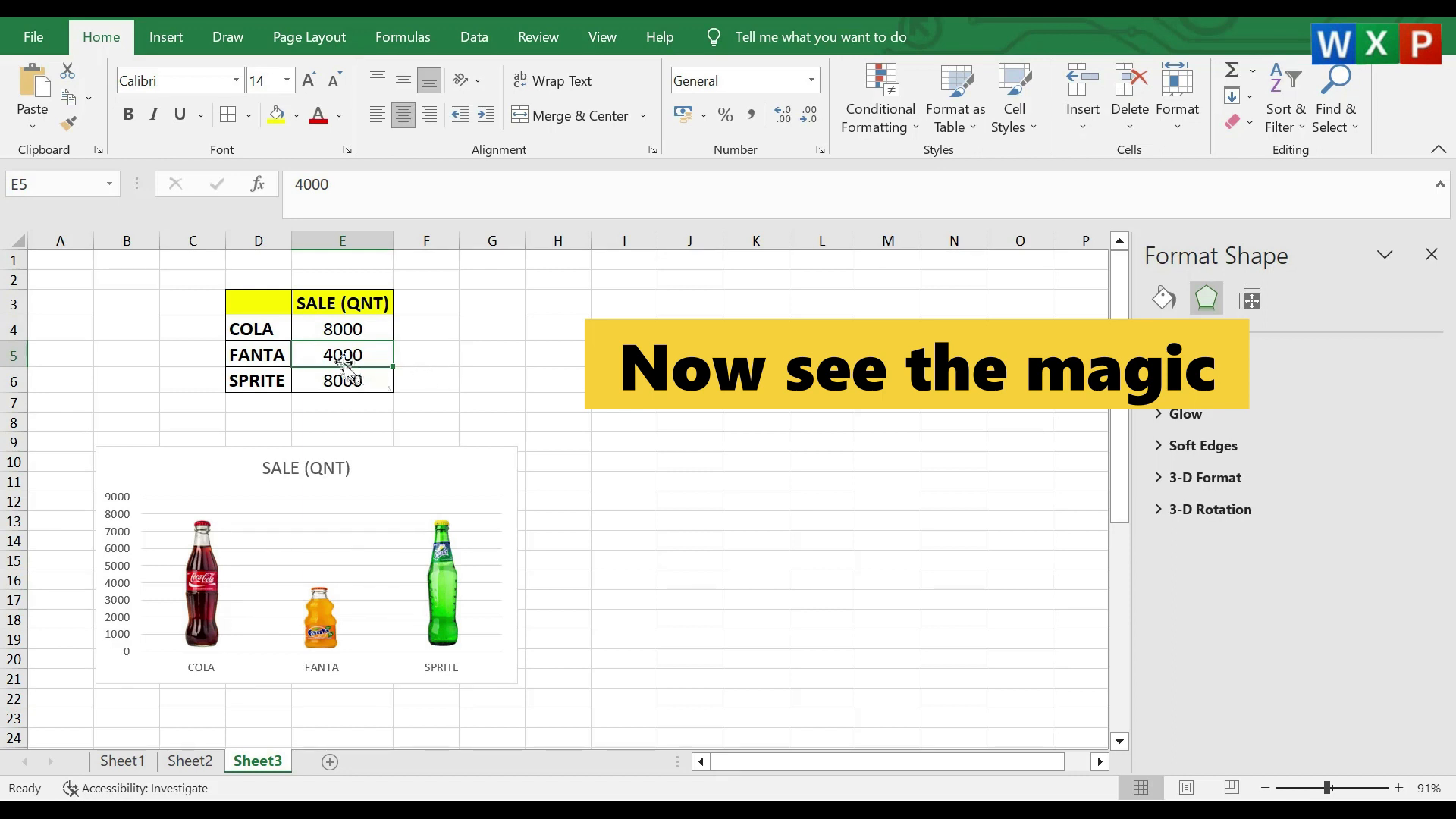
text(5000)
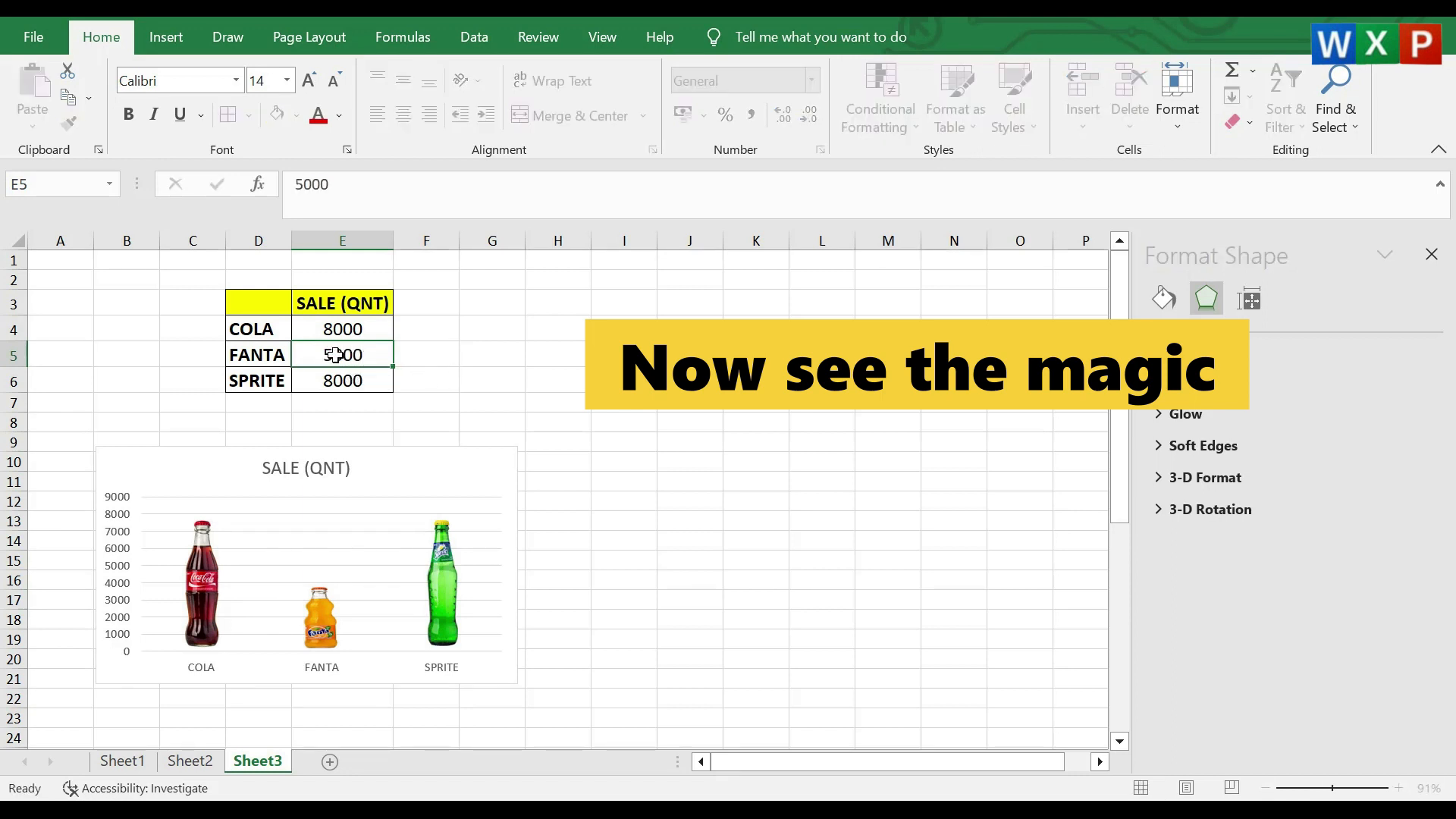
key(Return)
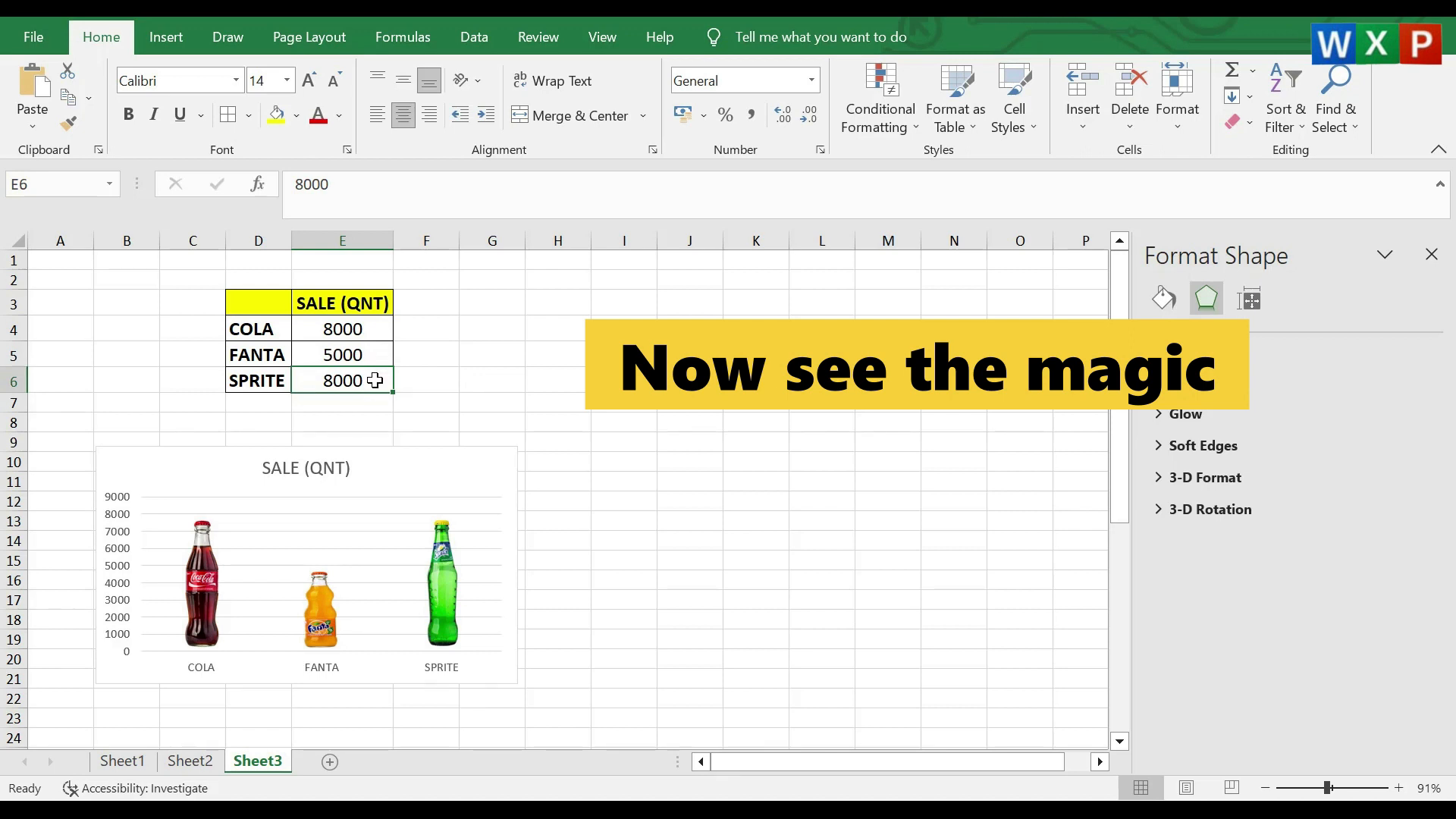
text(6000)
key(Return)
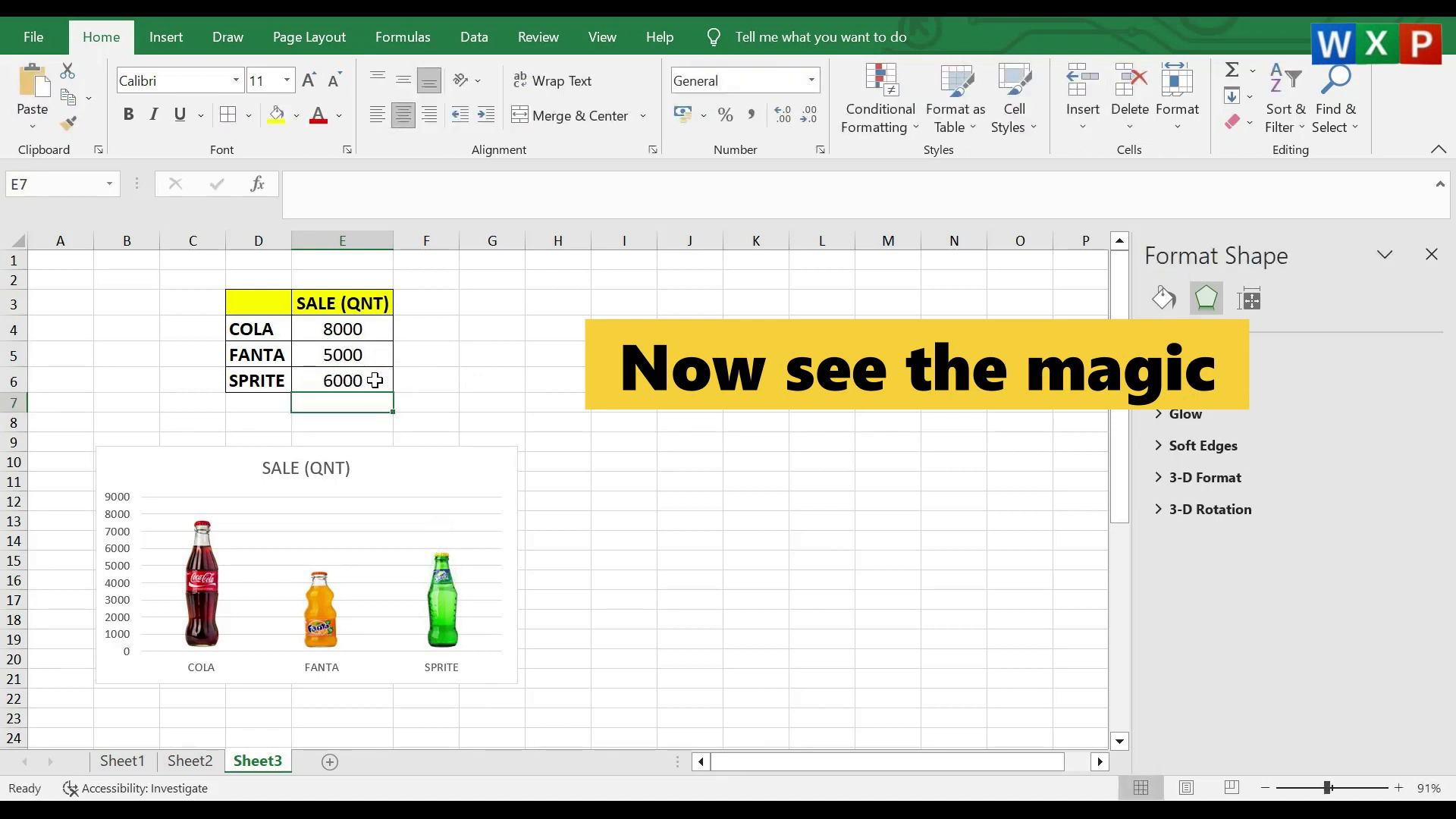